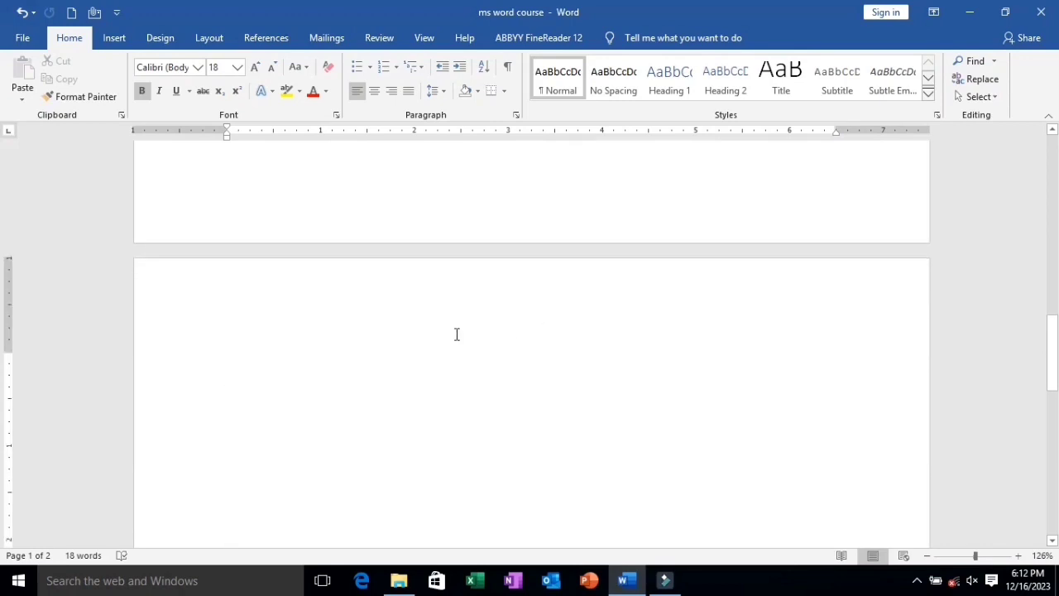
Insert a table of 5 columns and 4 rows at the start of the blank second page.
click(273, 390)
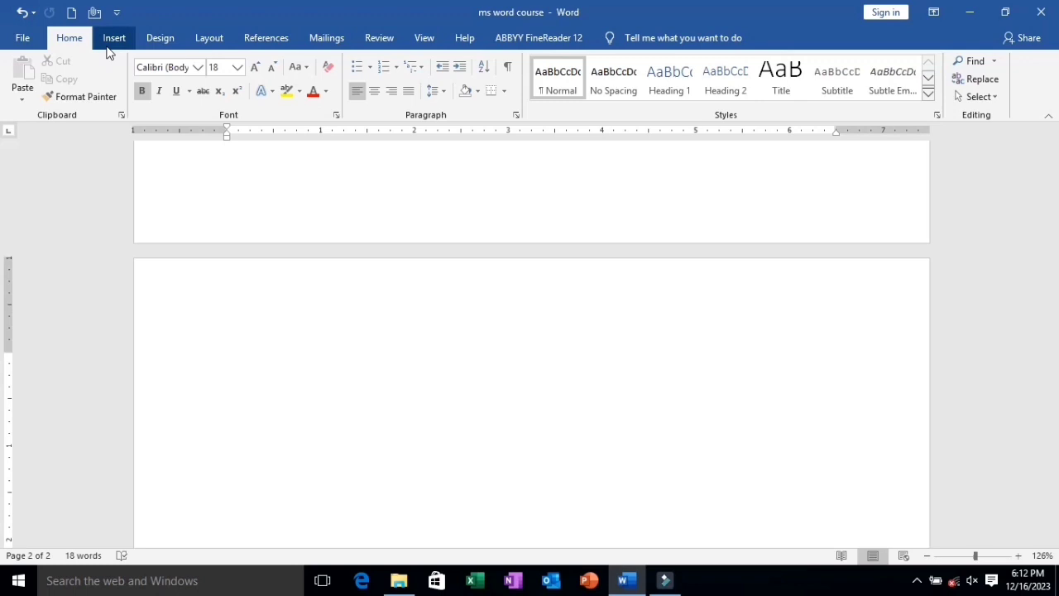
click(113, 42)
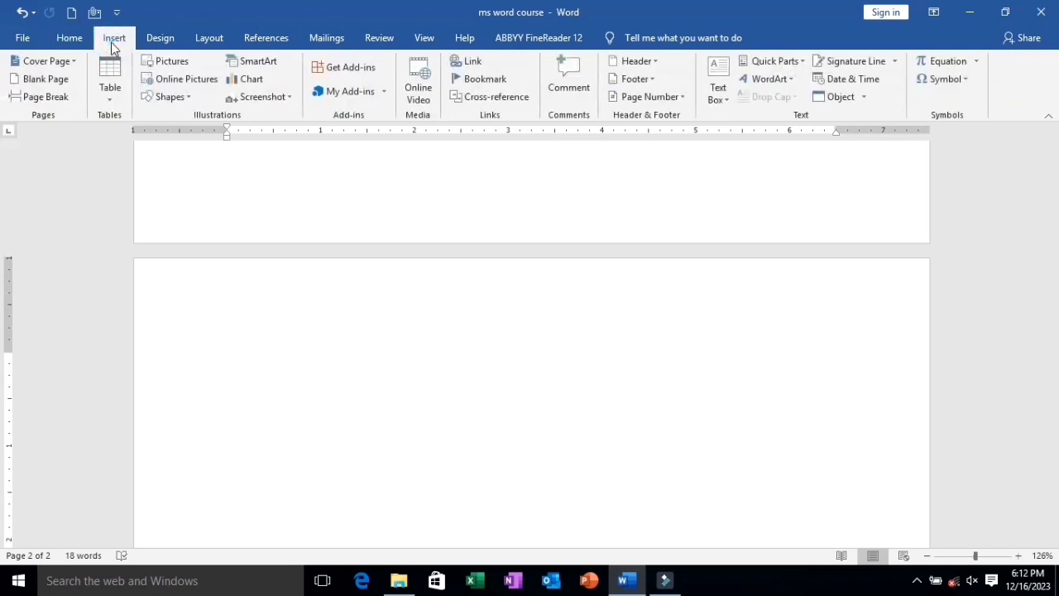
click(111, 96)
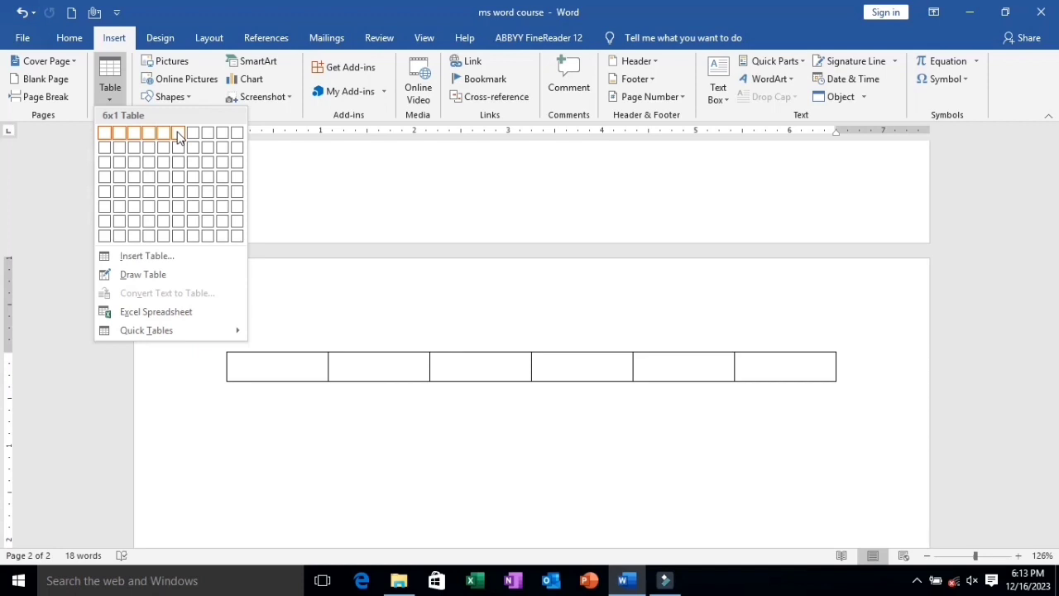
click(171, 177)
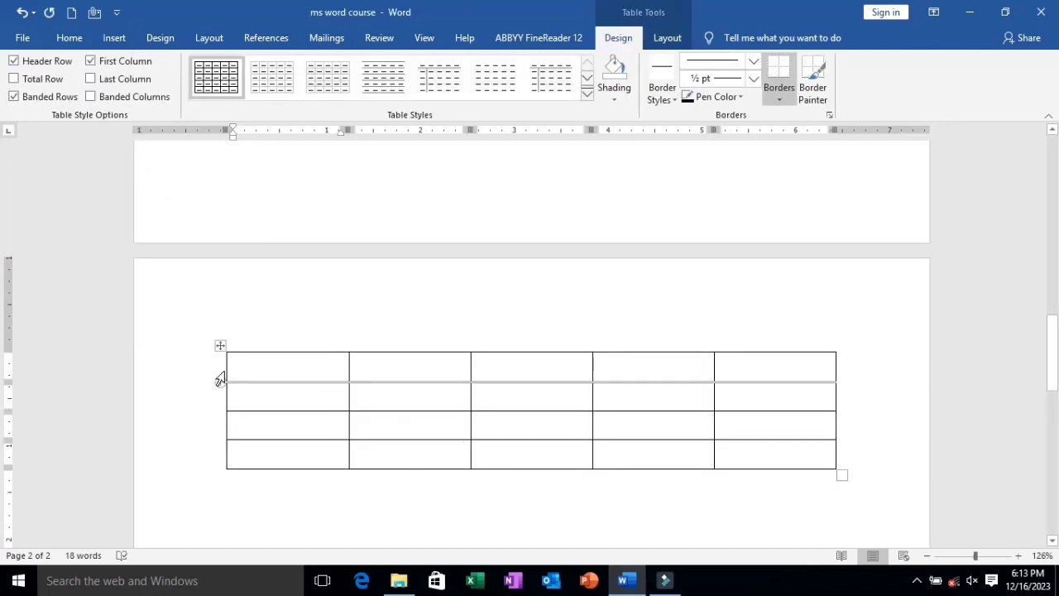
Delete the entire table of 5 columns and 4 rows from the second page.
click(114, 41)
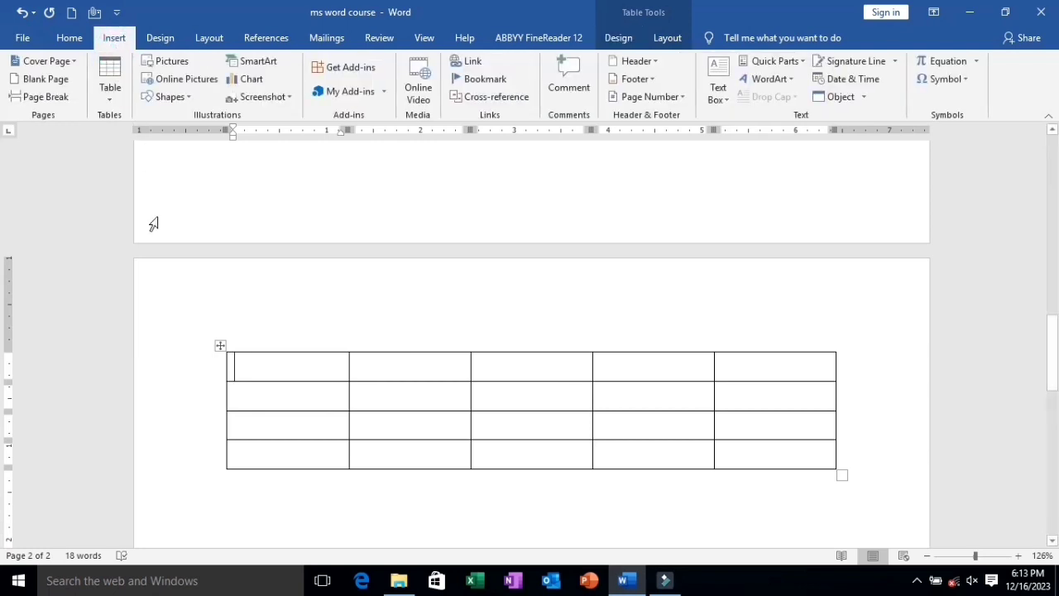
click(219, 346)
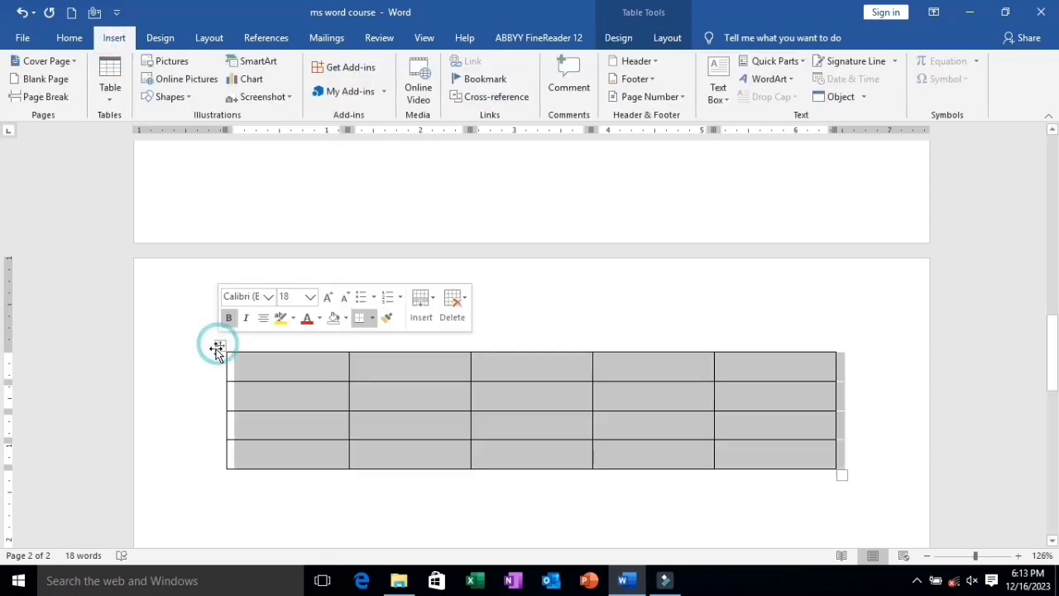
key(BackSpace)
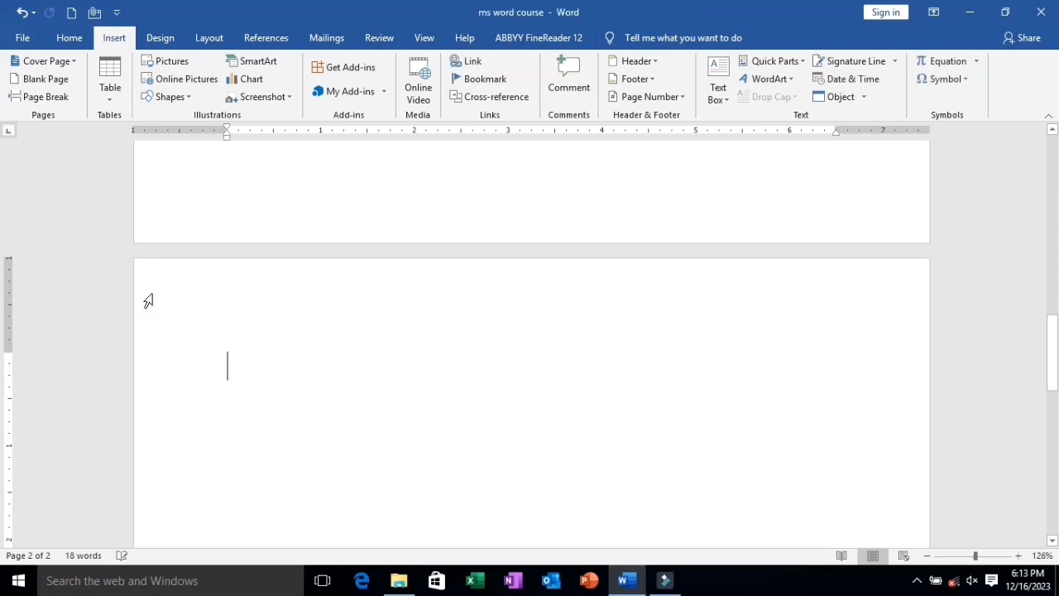
Insert a table by specifying its size as 10 columns and 5 rows.
click(112, 98)
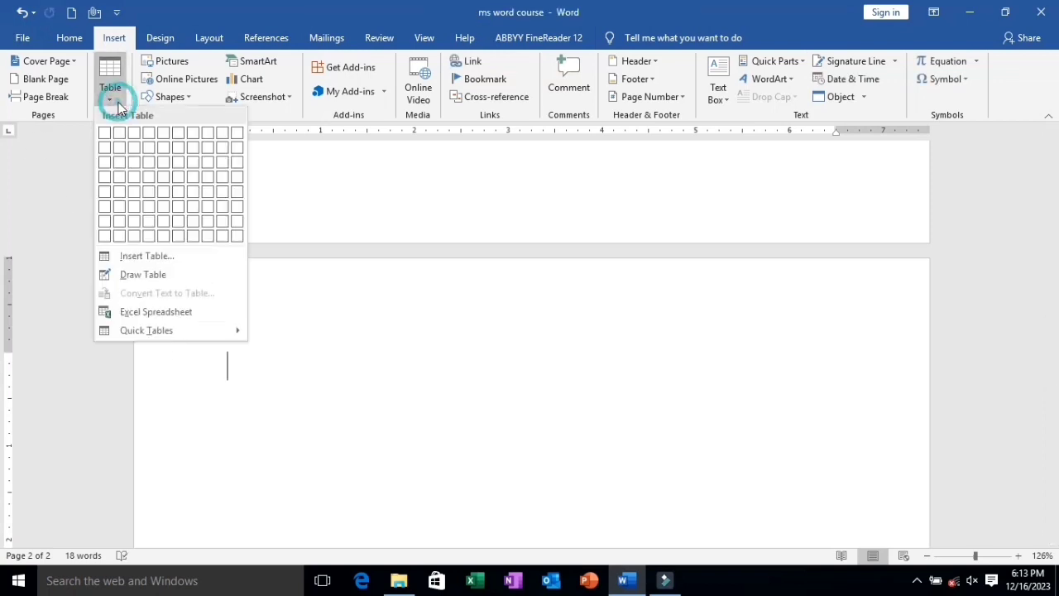
click(136, 258)
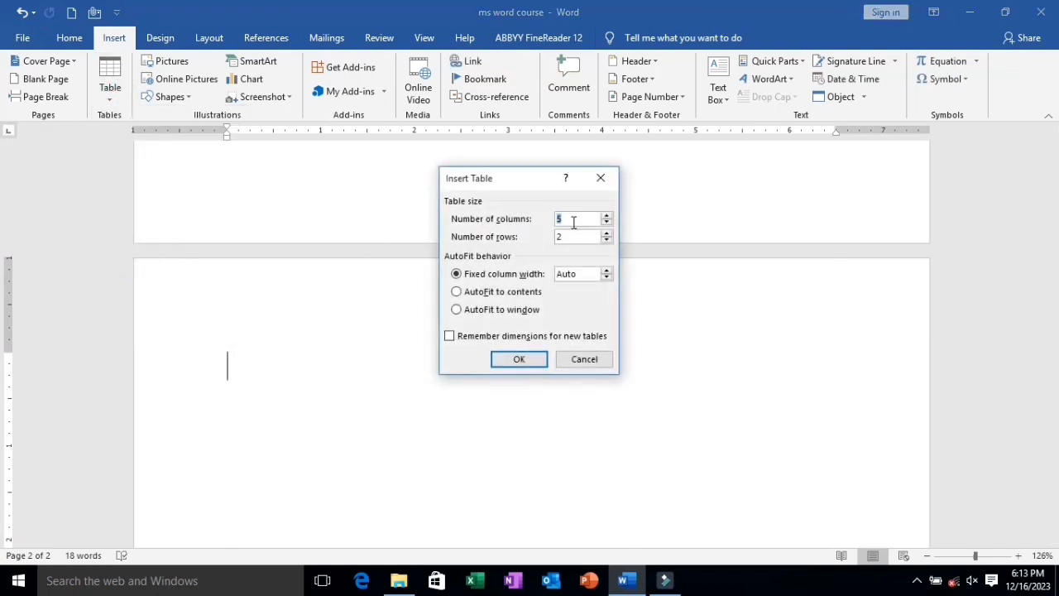
click(574, 222)
key(BackSpace)
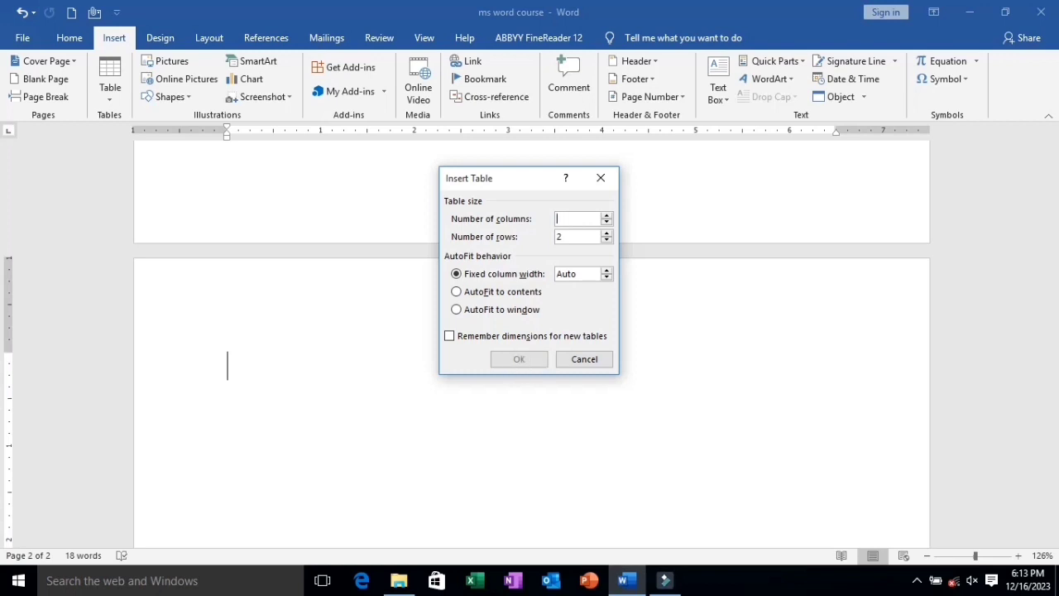
text(1)
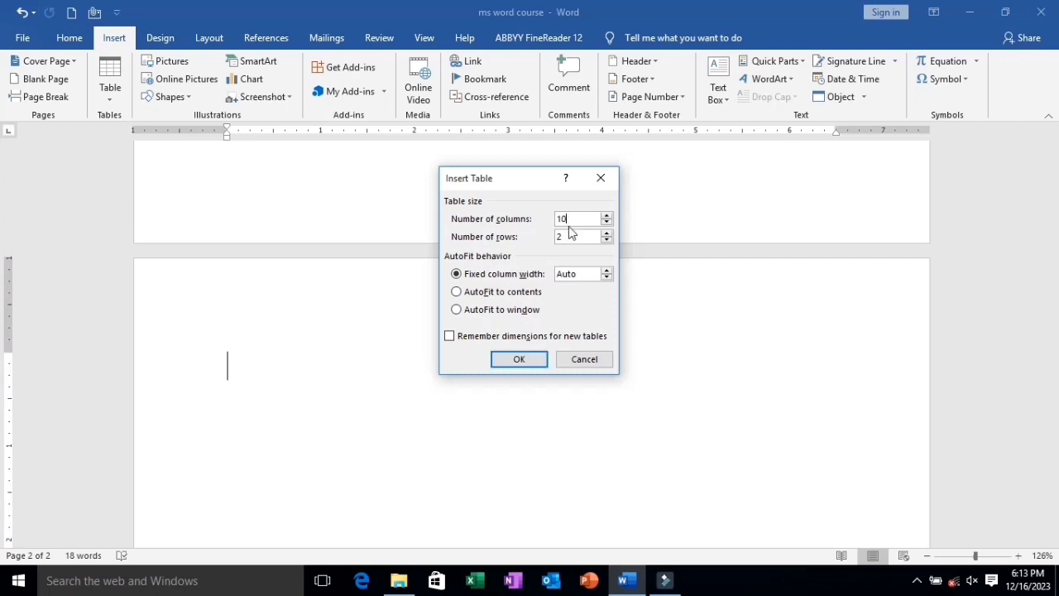
text(0)
click(569, 237)
key(BackSpace)
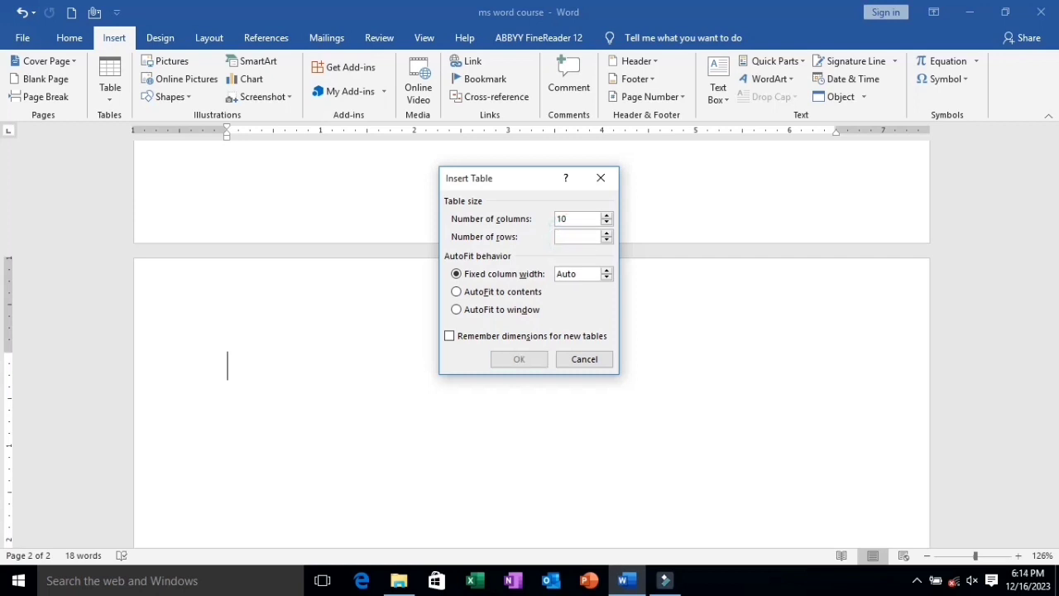
text(5)
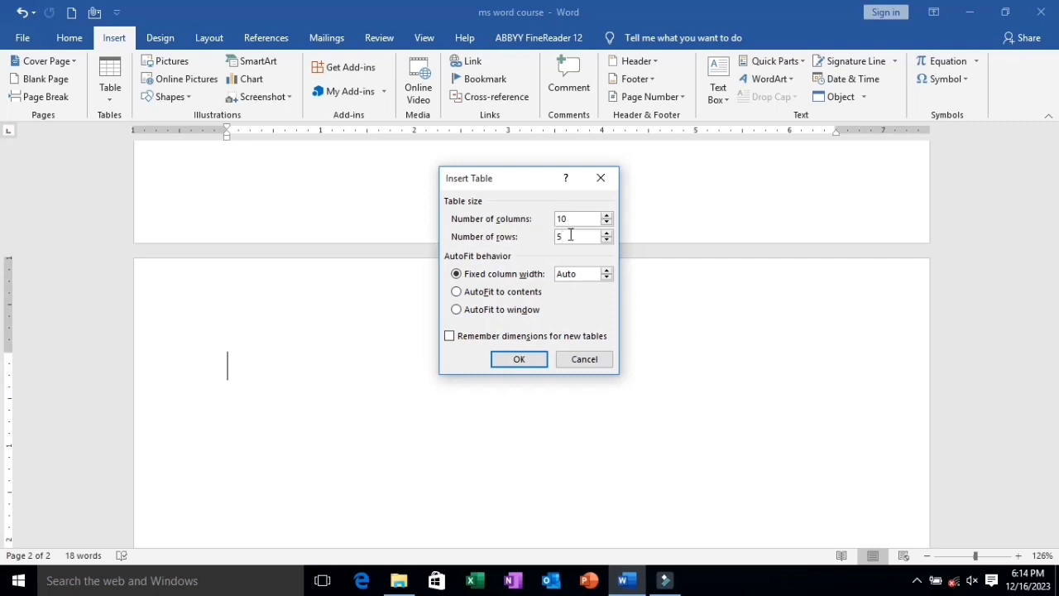
click(529, 365)
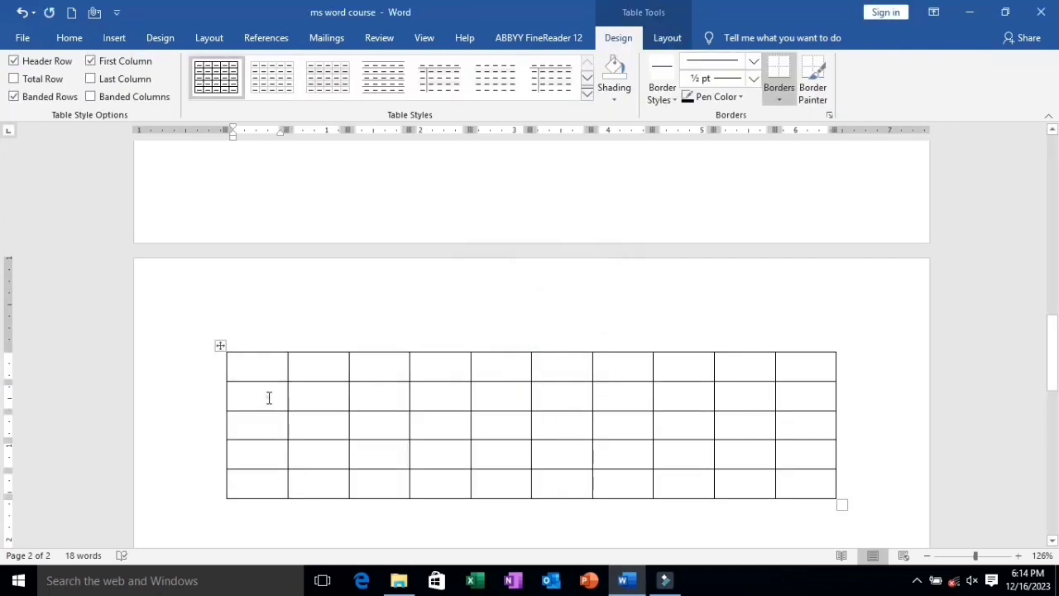
Examine the table's columns cell by cell along the second row and its rows down the first column.
click(269, 398)
click(331, 392)
click(400, 398)
click(431, 395)
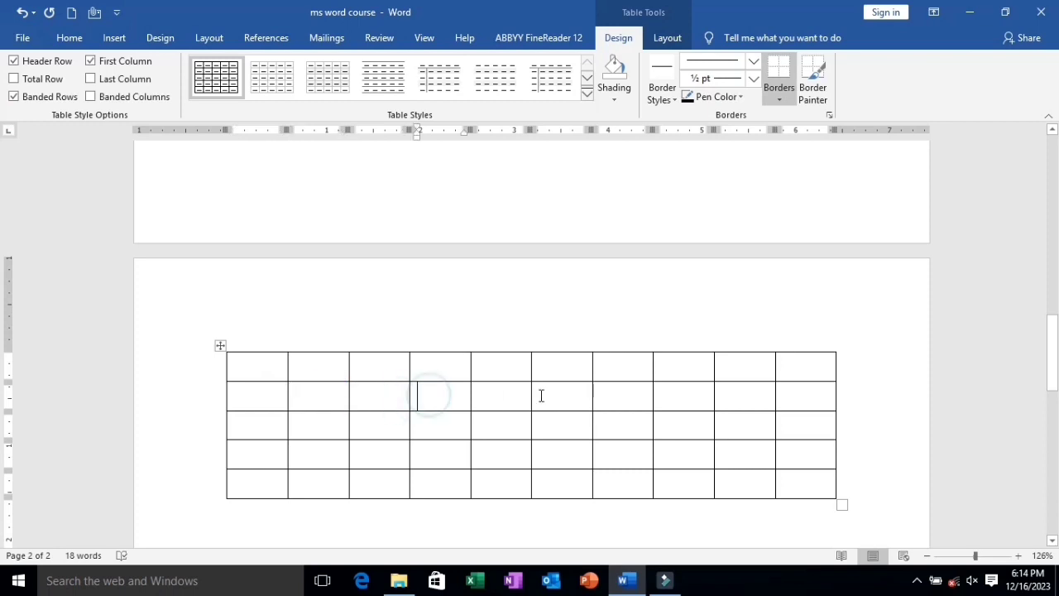
click(510, 394)
click(557, 397)
click(613, 396)
click(678, 395)
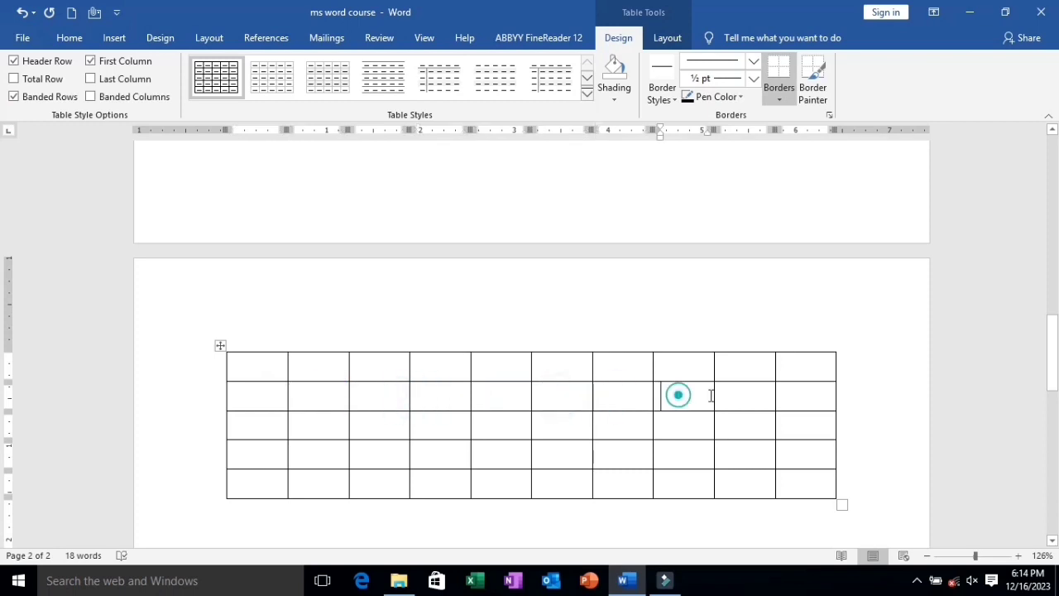
click(728, 395)
click(793, 395)
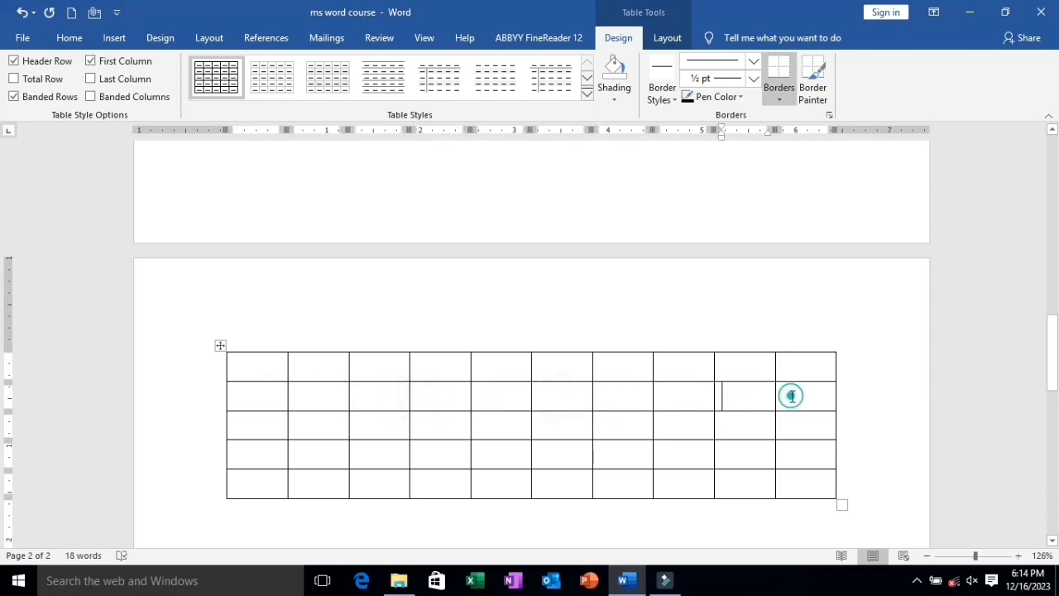
click(252, 366)
click(241, 397)
click(237, 425)
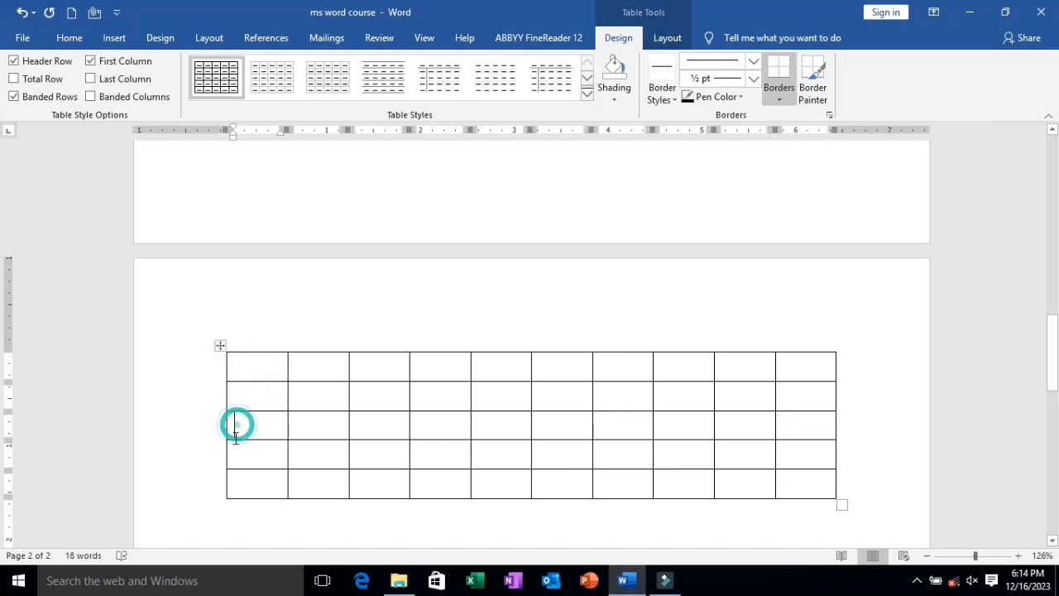
click(236, 450)
click(241, 480)
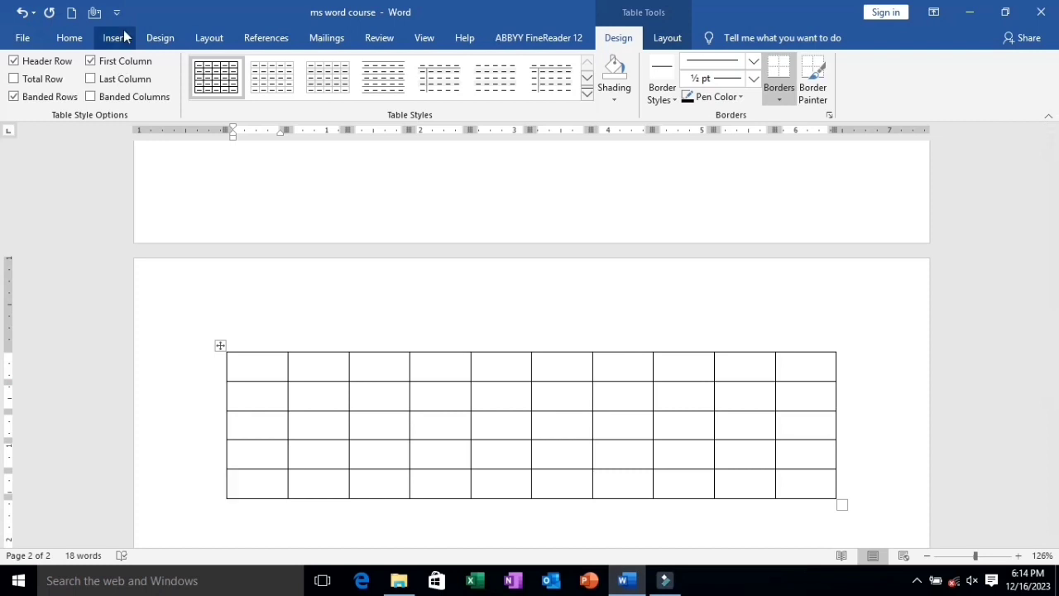
click(123, 36)
click(110, 81)
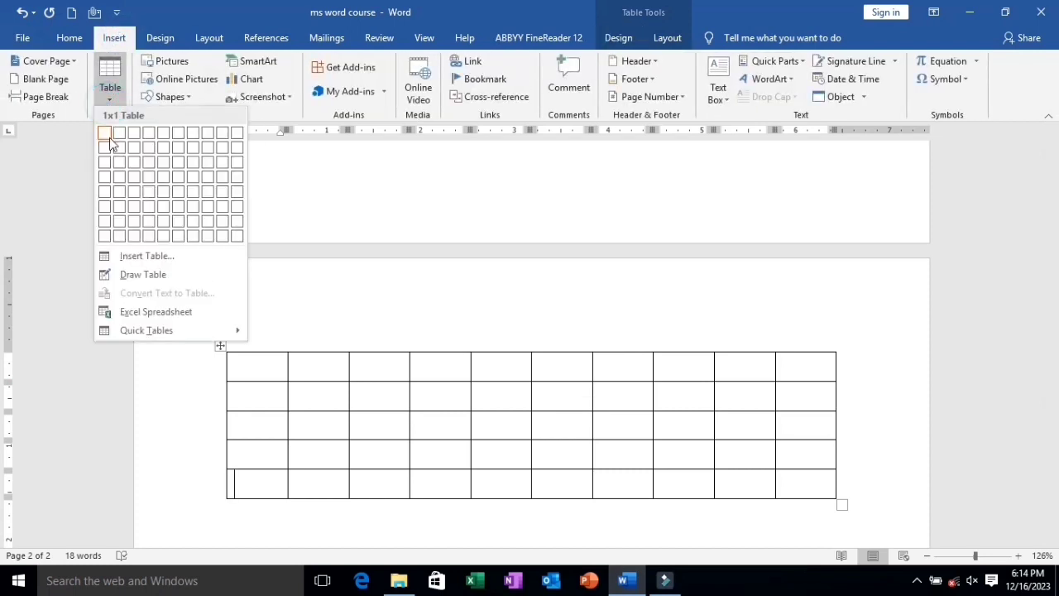
click(136, 256)
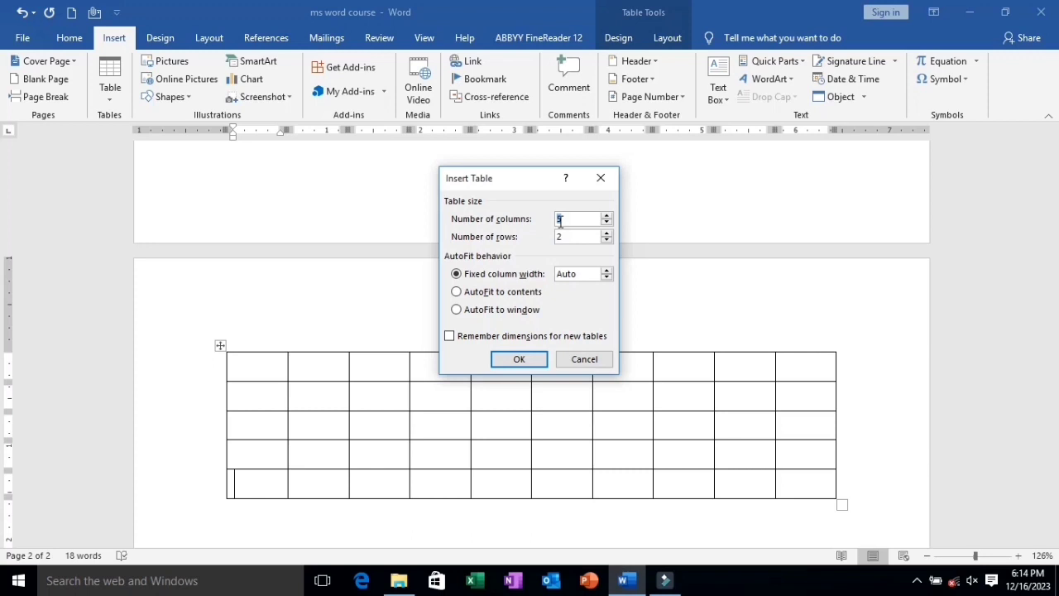
click(581, 357)
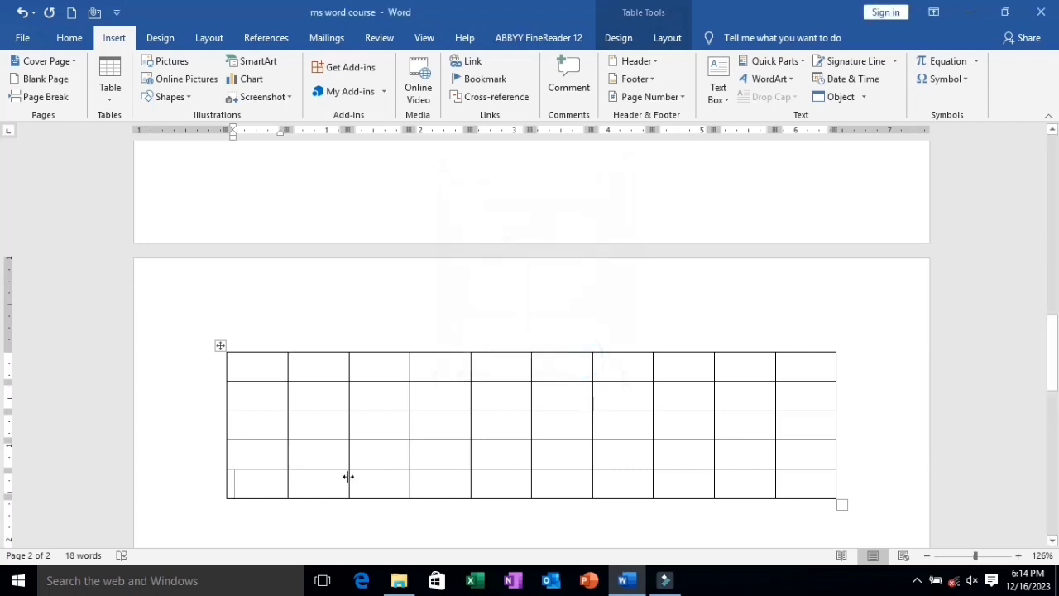
Move the cursor from cell to cell along the table's last row, starting at its first cell.
click(262, 374)
click(261, 488)
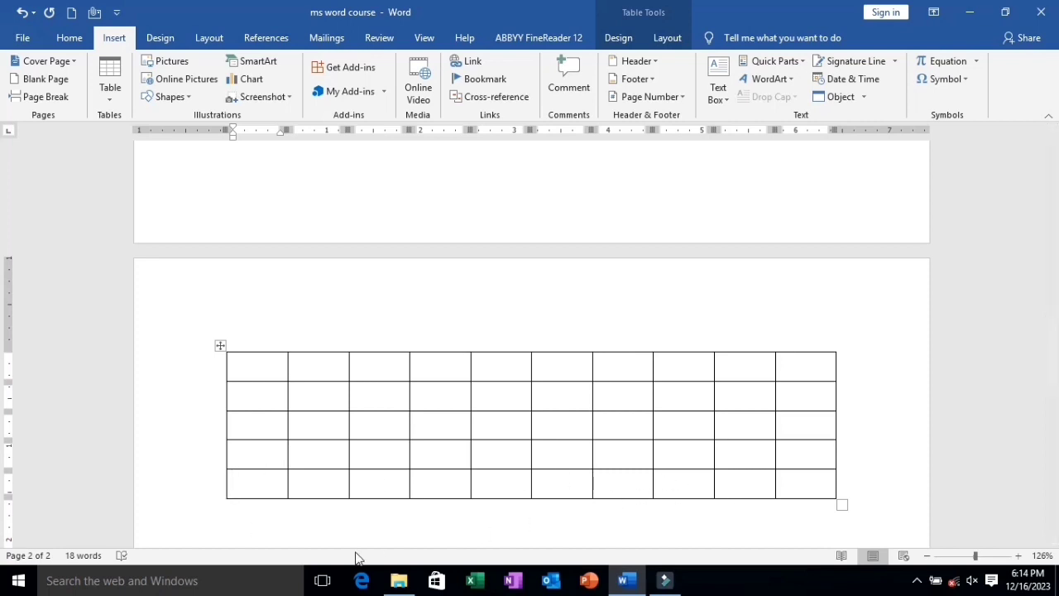
key(Tab)
key(Tab)
key(Tab)
key(Tab)
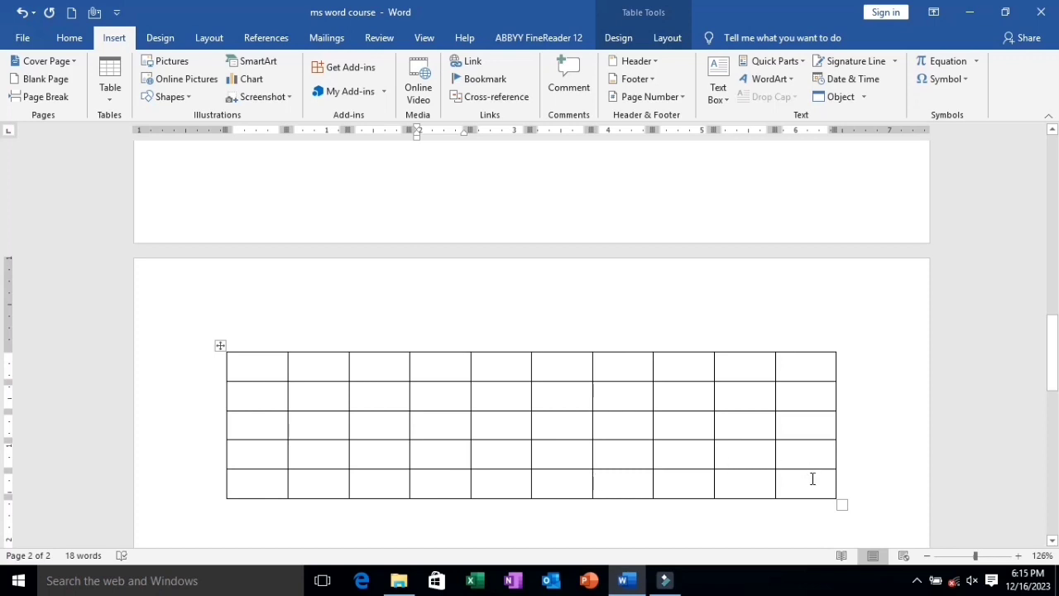
Append five new rows to the end of the table, one at a time from its last cell.
click(813, 481)
key(Tab)
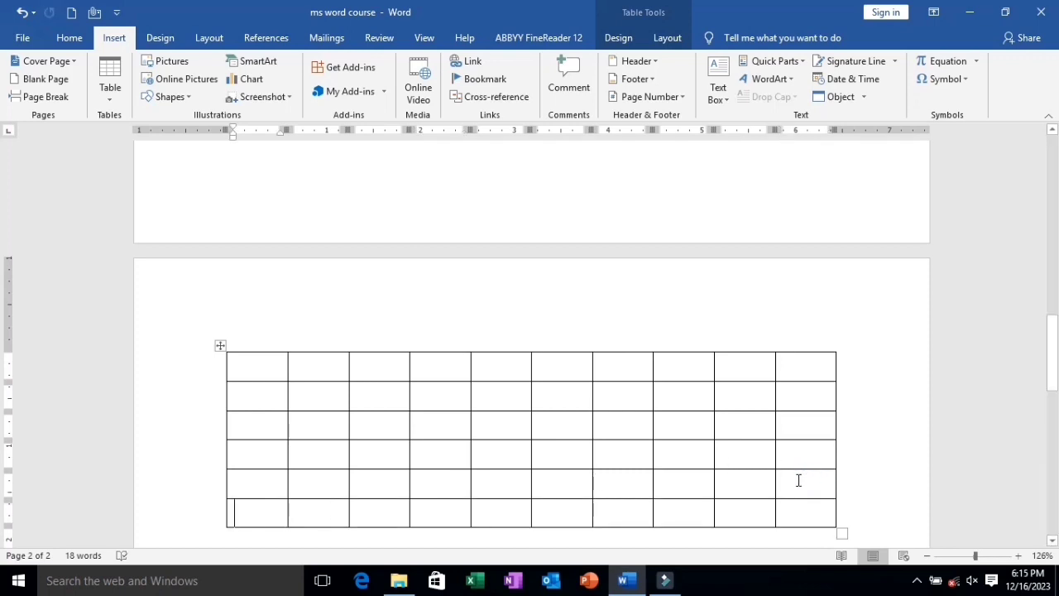
scroll(799, 480, down, 2)
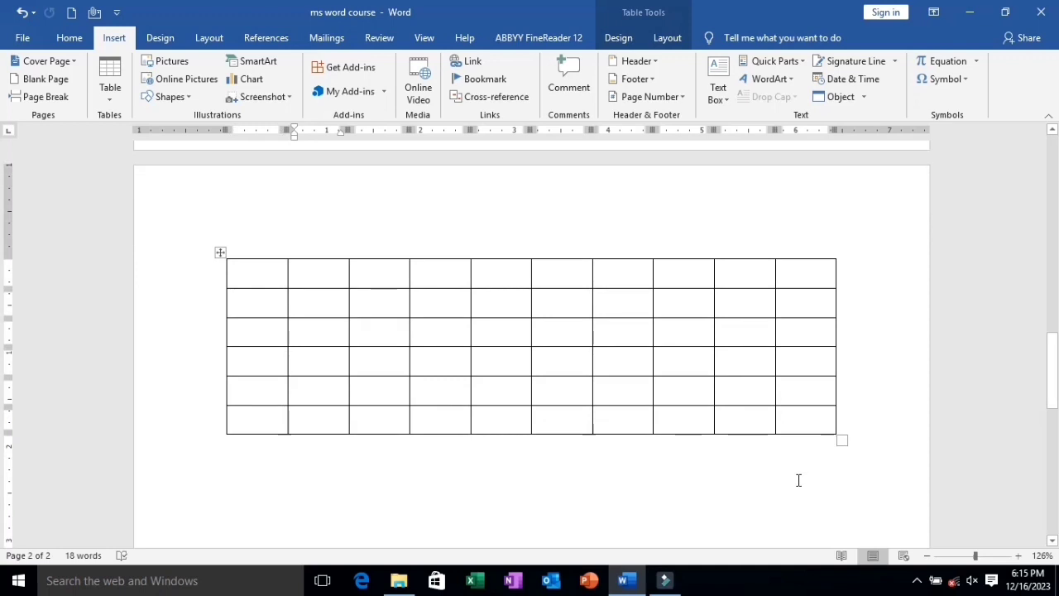
click(784, 420)
key(Tab)
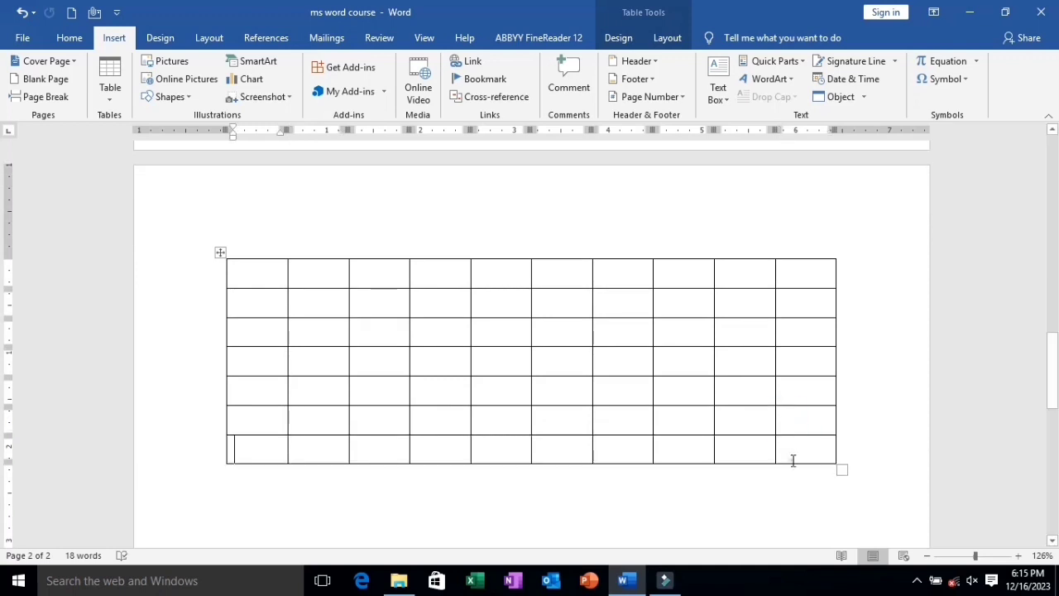
click(793, 455)
key(Tab)
click(792, 480)
key(Tab)
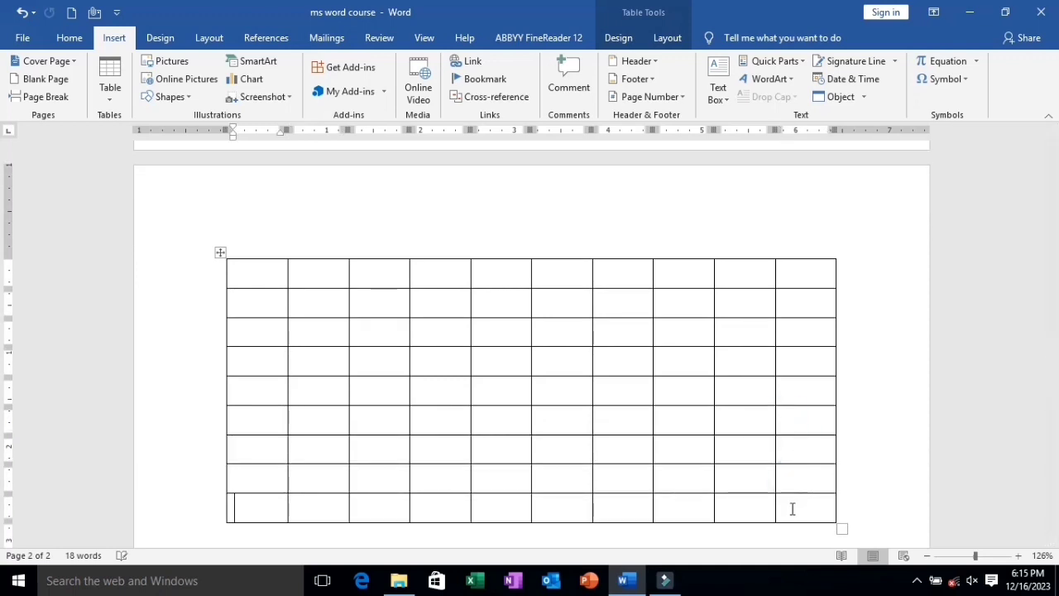
click(792, 515)
key(Tab)
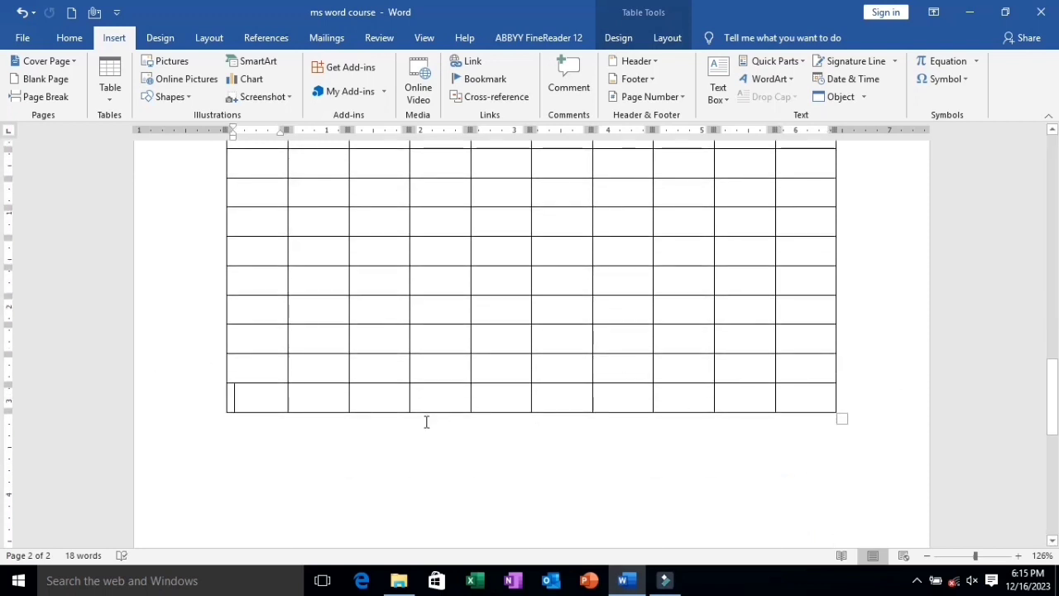
Delete the entire extended 10-column table from the second page.
scroll(426, 422, up, 5)
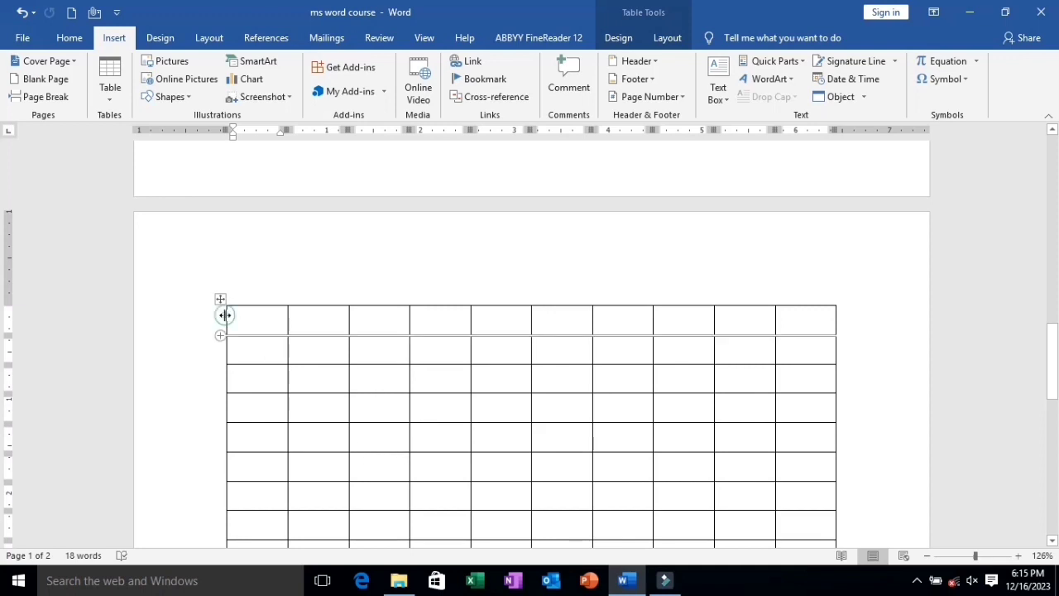
scroll(230, 318, down, 2)
click(219, 222)
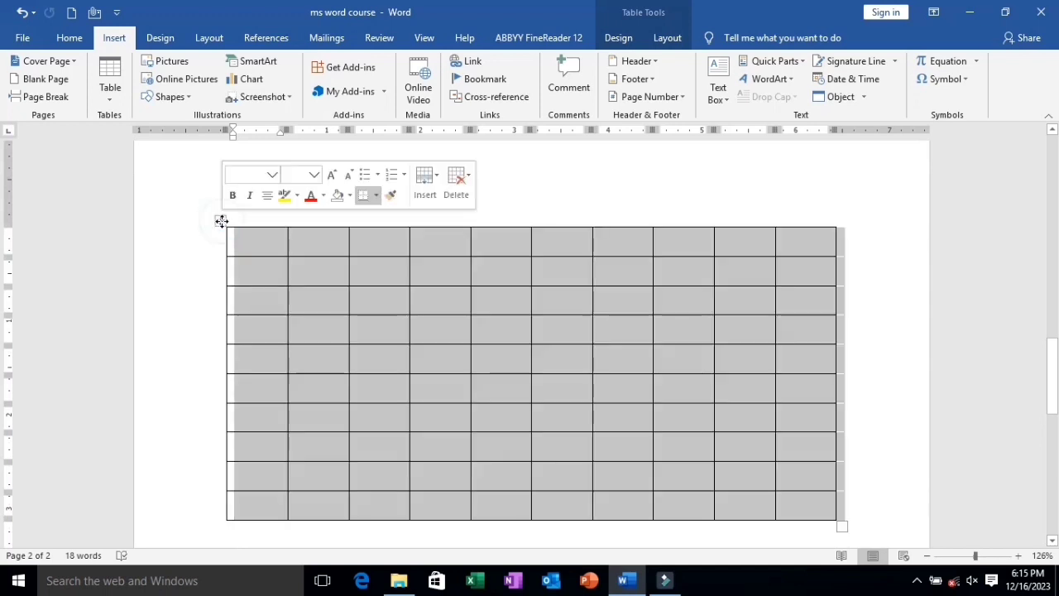
key(BackSpace)
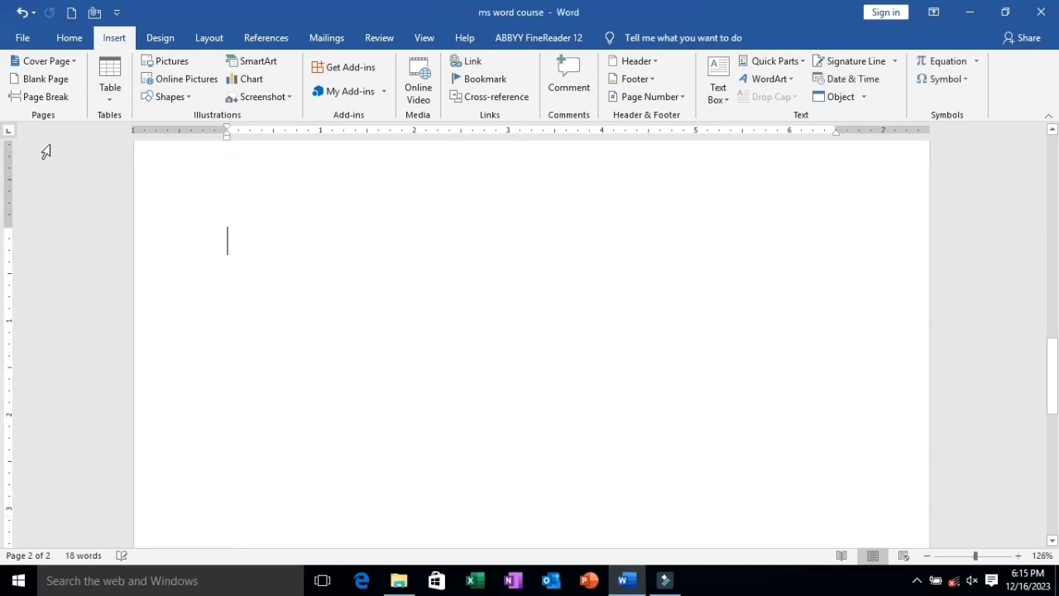
Draw a freehand table outline about 6 inches wide and 1.91 inches high on the second page.
click(108, 98)
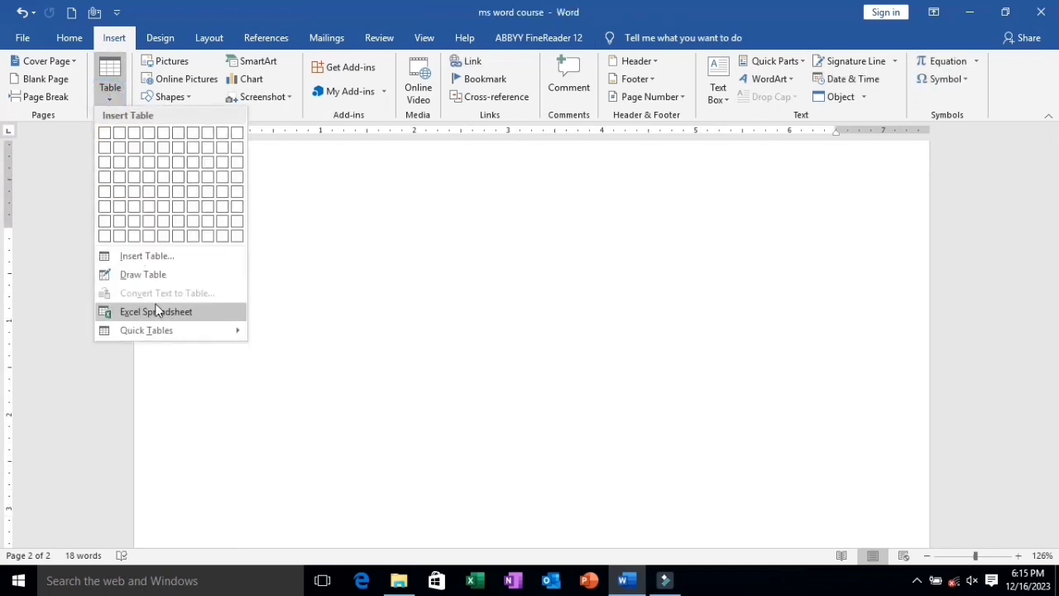
click(150, 275)
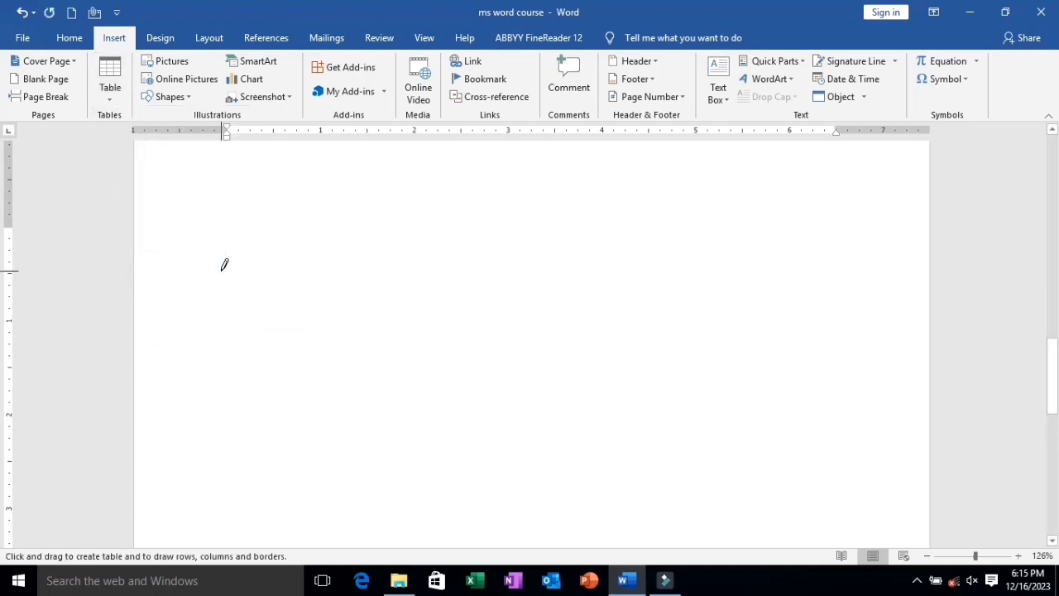
mouse_move(221, 270)
mouse_down()
mouse_move(246, 323)
mouse_move(365, 367)
mouse_move(700, 358)
mouse_move(778, 423)
mouse_move(784, 450)
mouse_up()
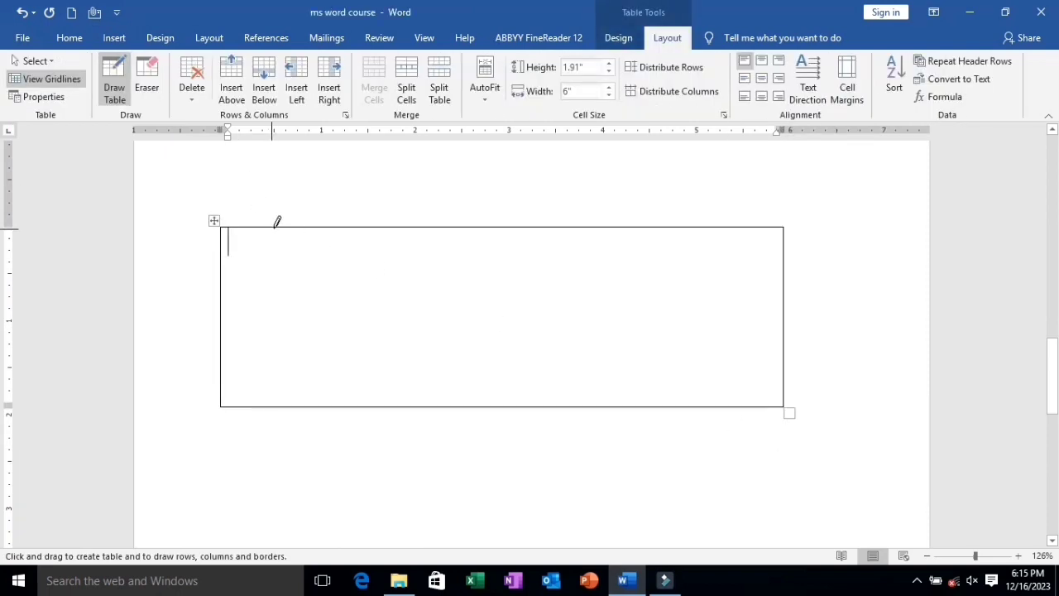
Draw six vertical lines inside the table outline to divide it into seven columns, the first about 0.56 inches wide.
drag(274, 218, 269, 389)
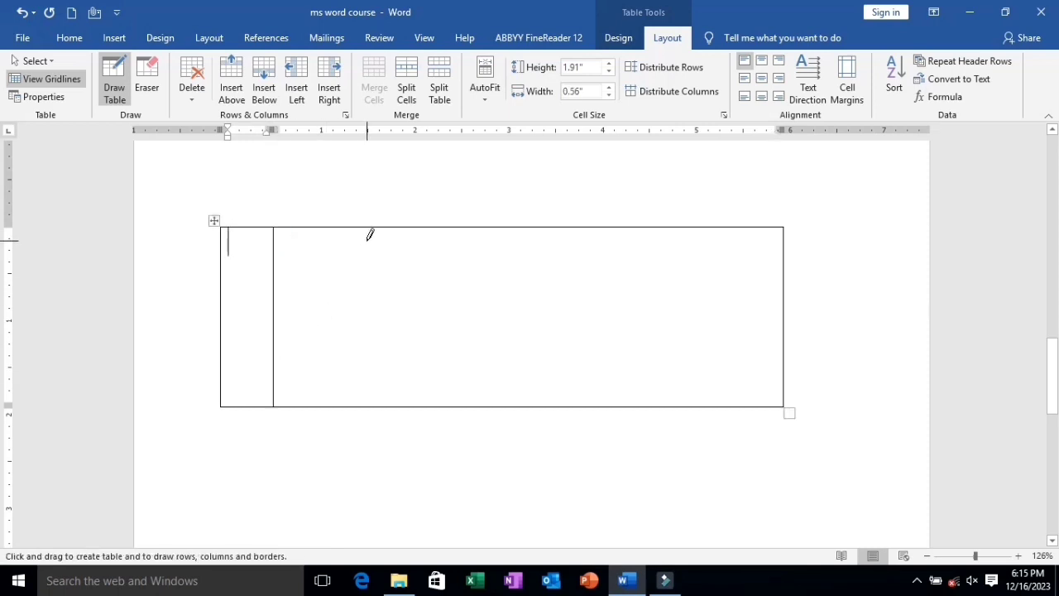
drag(364, 221, 360, 397)
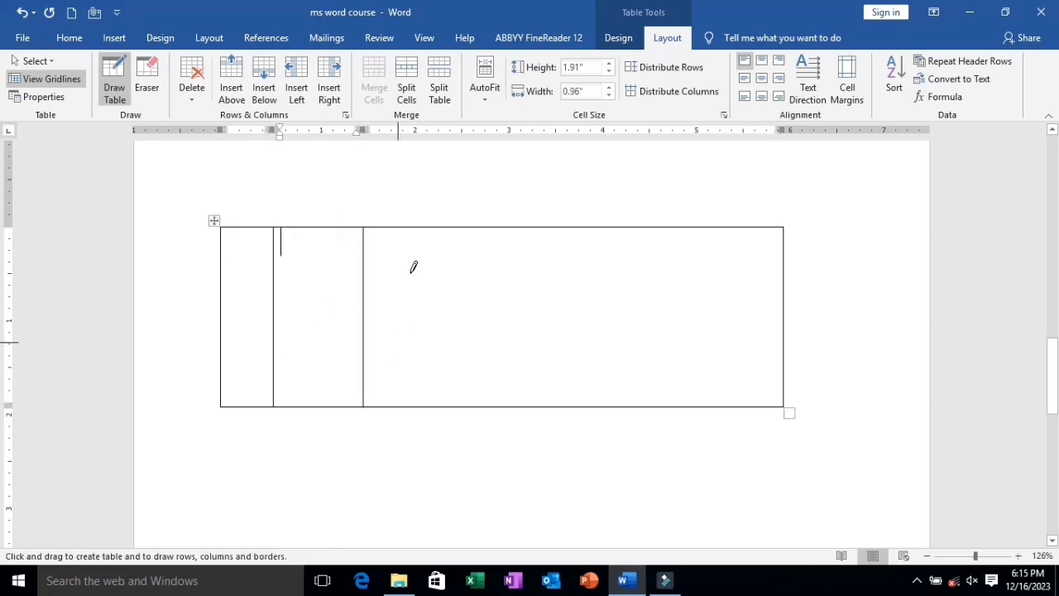
drag(430, 224, 442, 399)
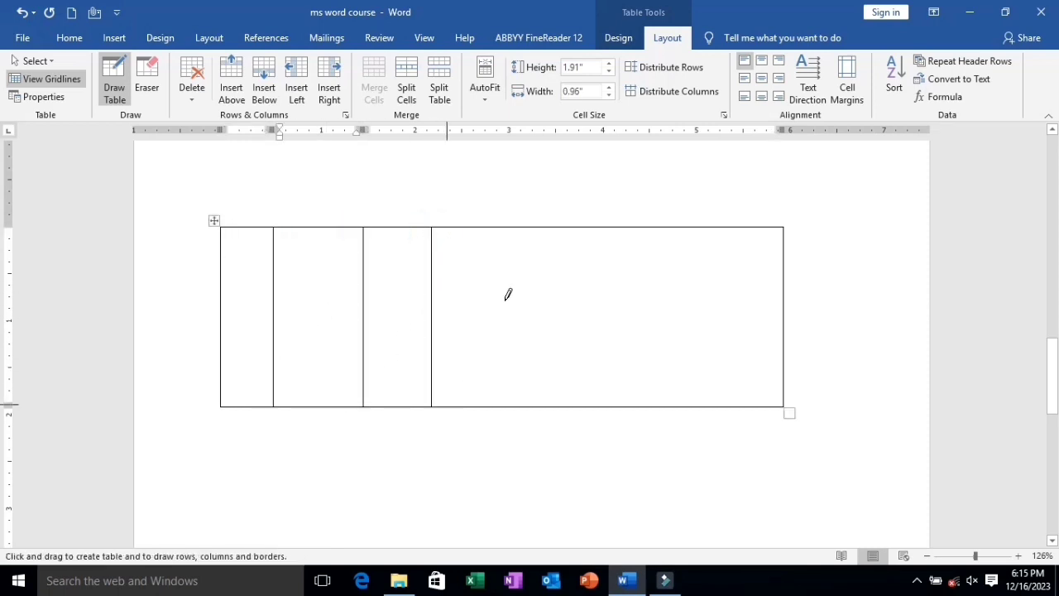
drag(522, 226, 524, 397)
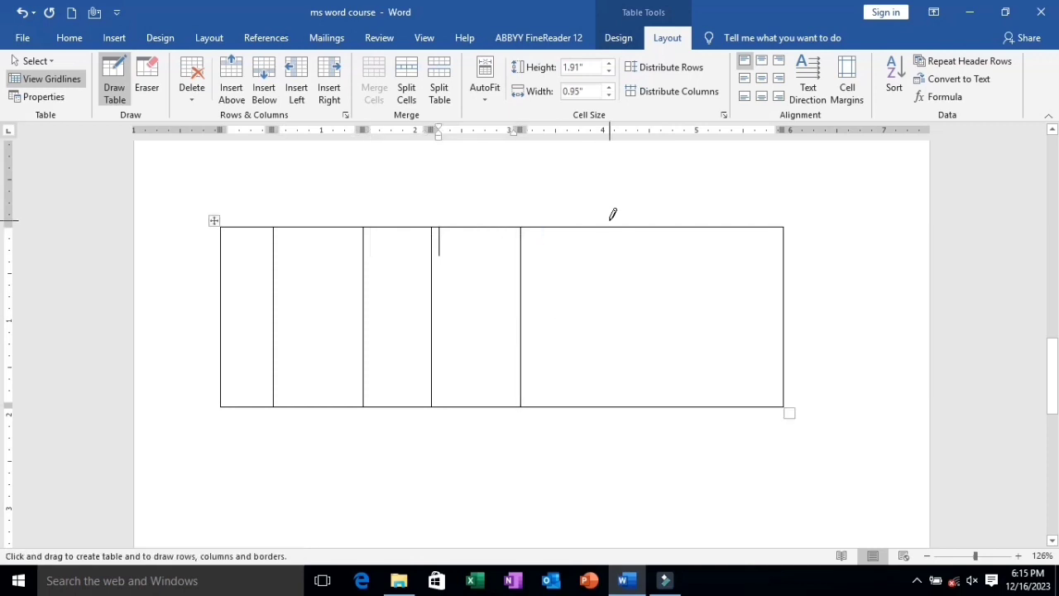
drag(607, 223, 605, 399)
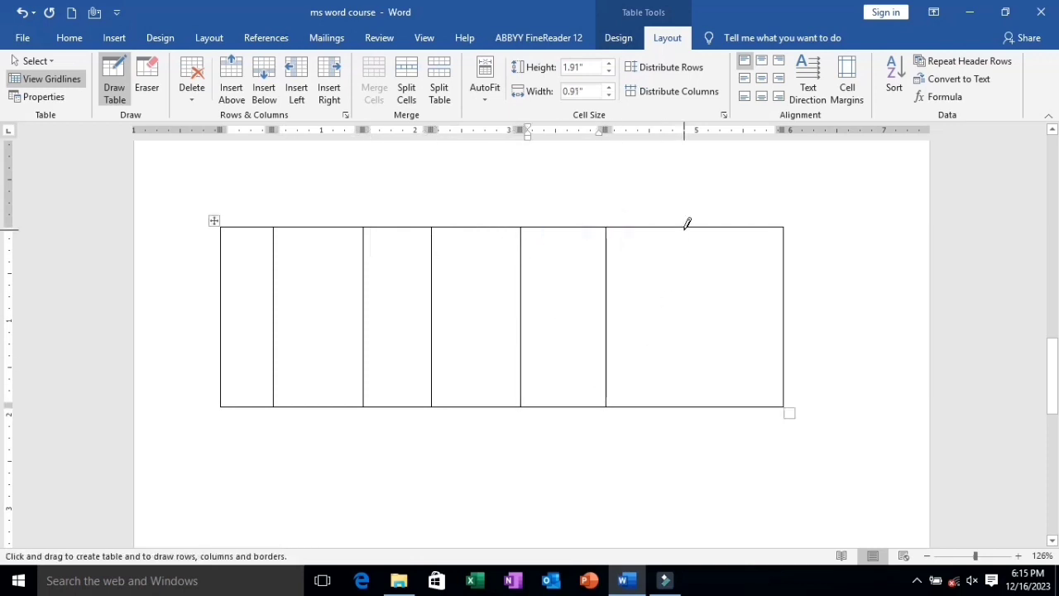
mouse_move(684, 226)
mouse_down()
mouse_move(717, 395)
mouse_move(717, 414)
mouse_move(686, 419)
mouse_up()
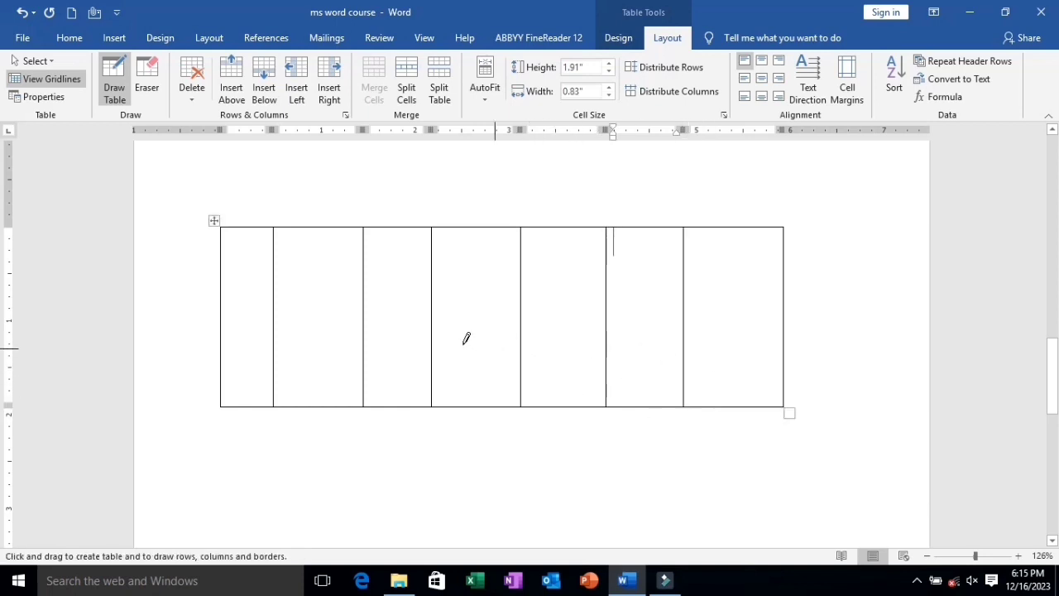
Draw three horizontal lines across the table, making the first three rows about 0.5, 0.57 and 0.41 inches high, and turn off table drawing.
mouse_move(222, 274)
mouse_down()
mouse_move(653, 252)
mouse_move(783, 278)
mouse_up()
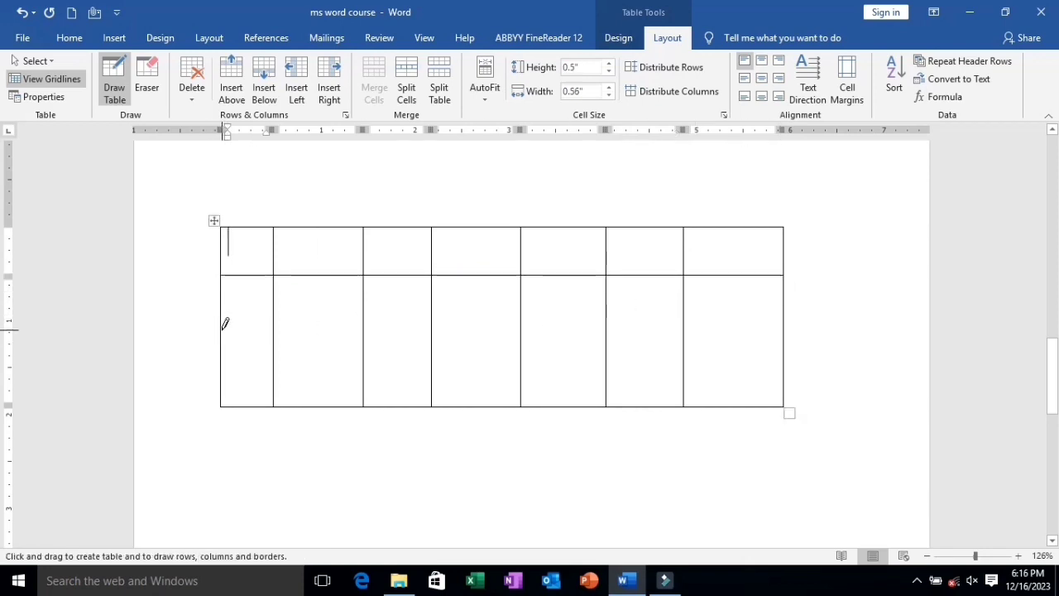
mouse_move(246, 326)
mouse_down()
mouse_move(728, 308)
mouse_move(785, 315)
mouse_up()
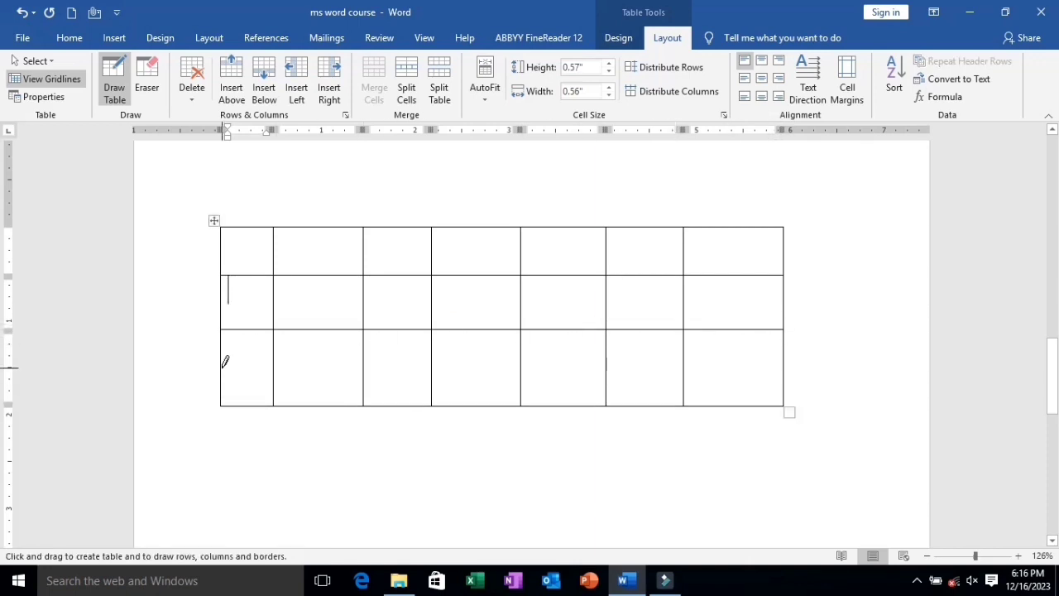
drag(225, 363, 766, 372)
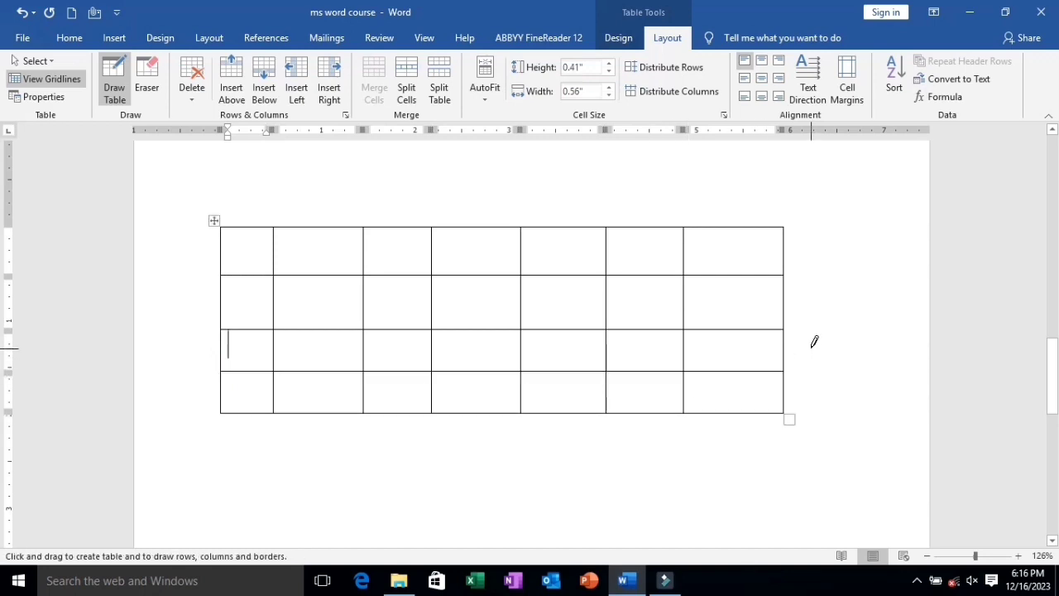
click(109, 40)
click(104, 97)
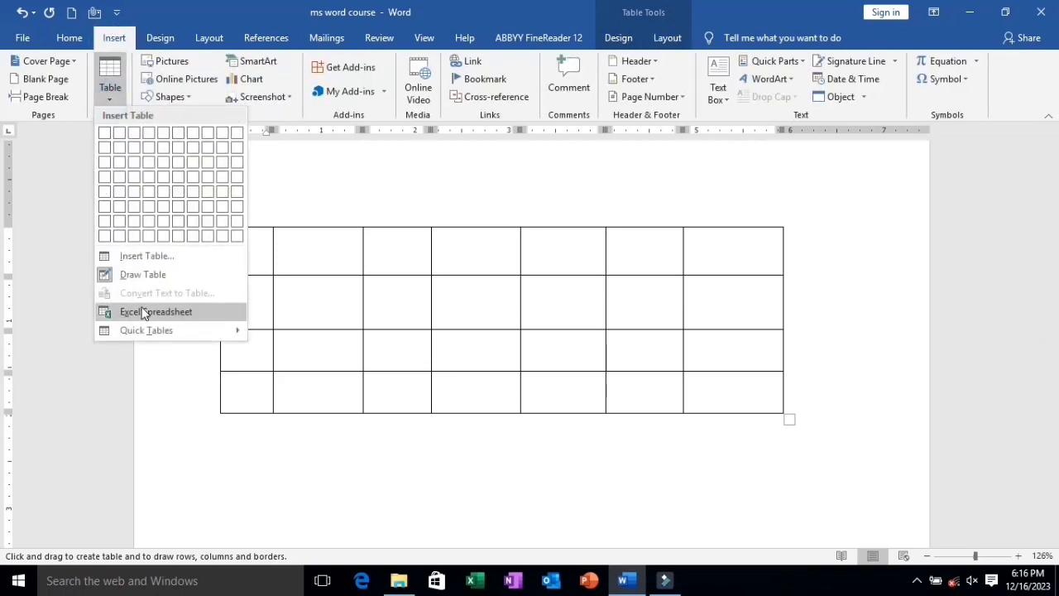
click(143, 275)
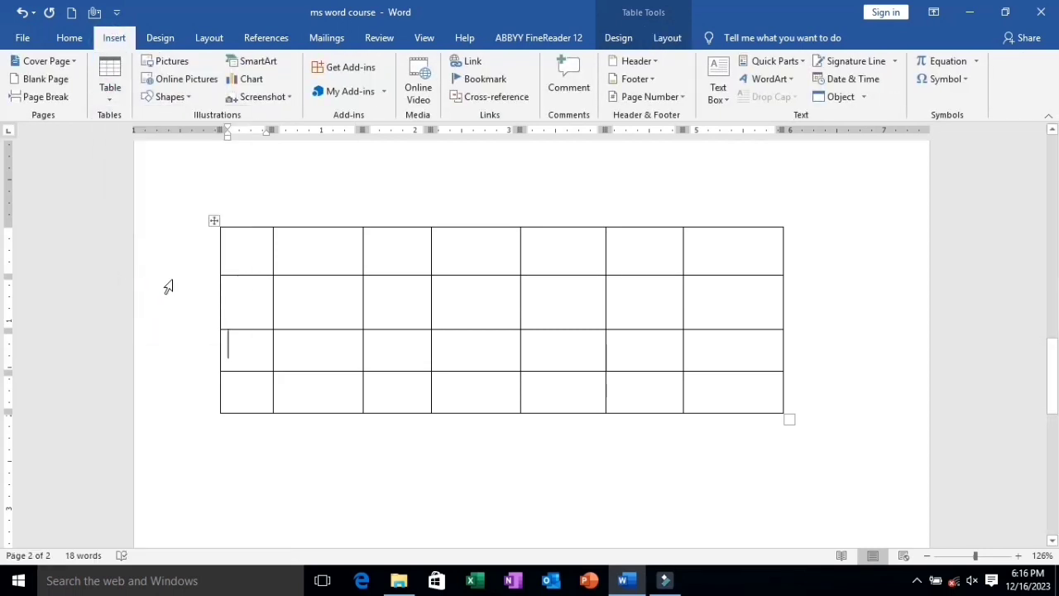
Delete the entire hand-drawn table from the second page.
click(216, 218)
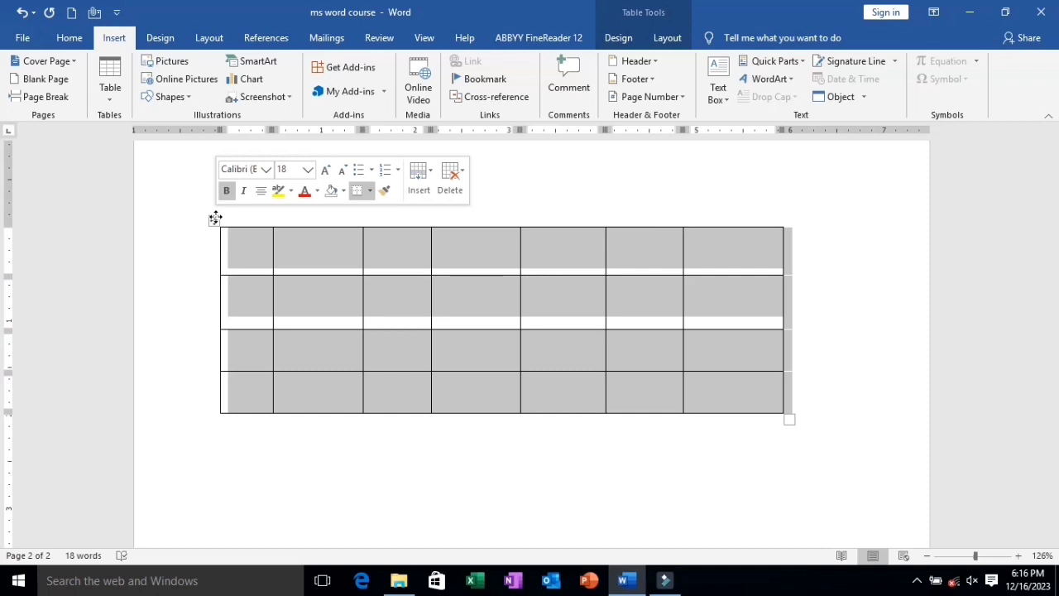
click(215, 217)
key(BackSpace)
Insert the built-in Calendar 2 quick table on the second page.
click(105, 104)
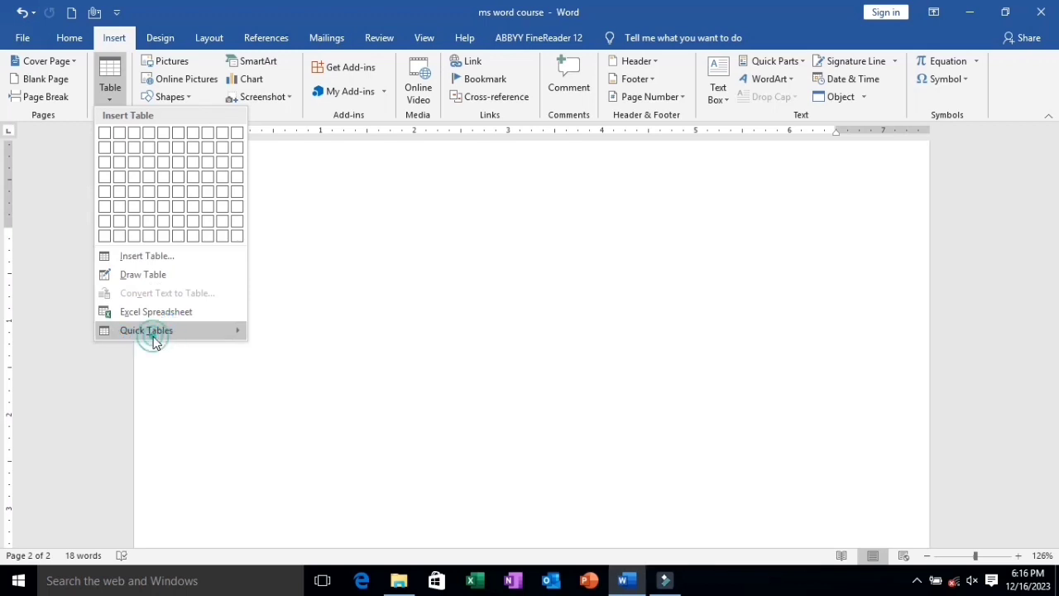
mouse_move(154, 341)
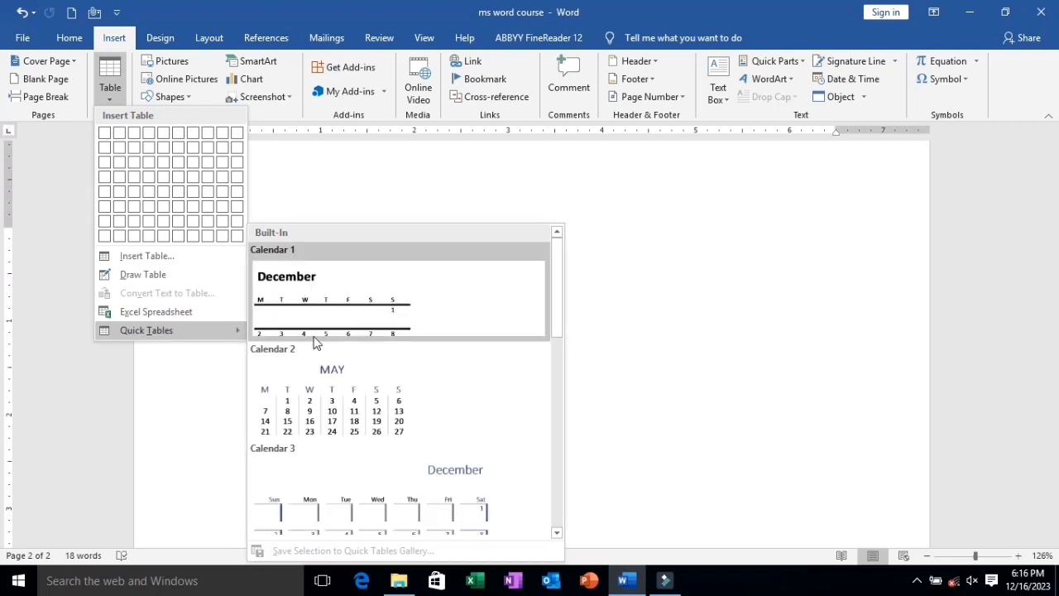
click(347, 402)
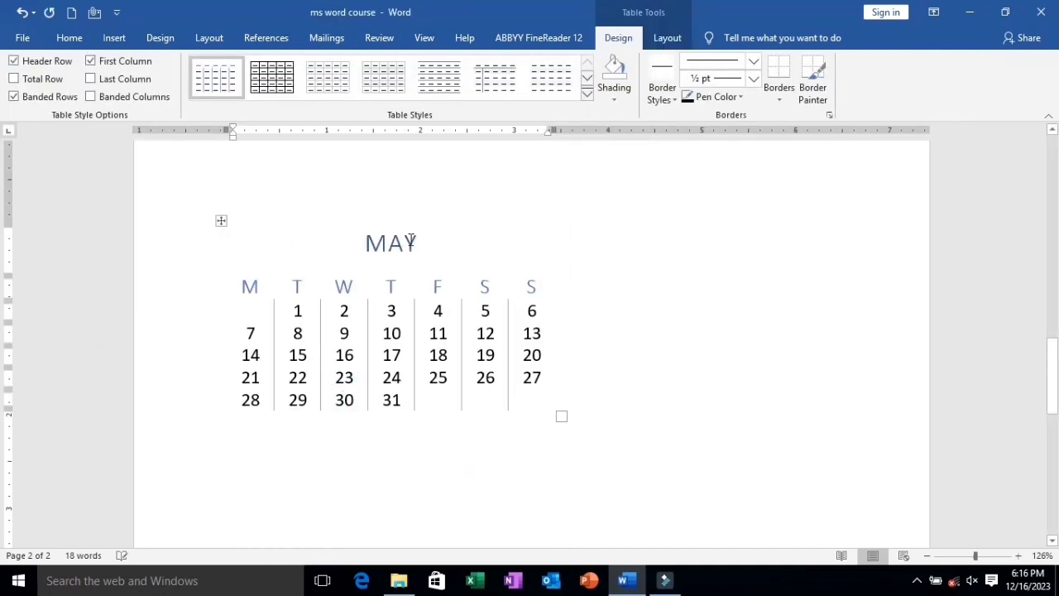
Replace the calendar's month heading with JUN.
click(414, 240)
key(BackSpace)
key(BackSpace)
key(BackSpace)
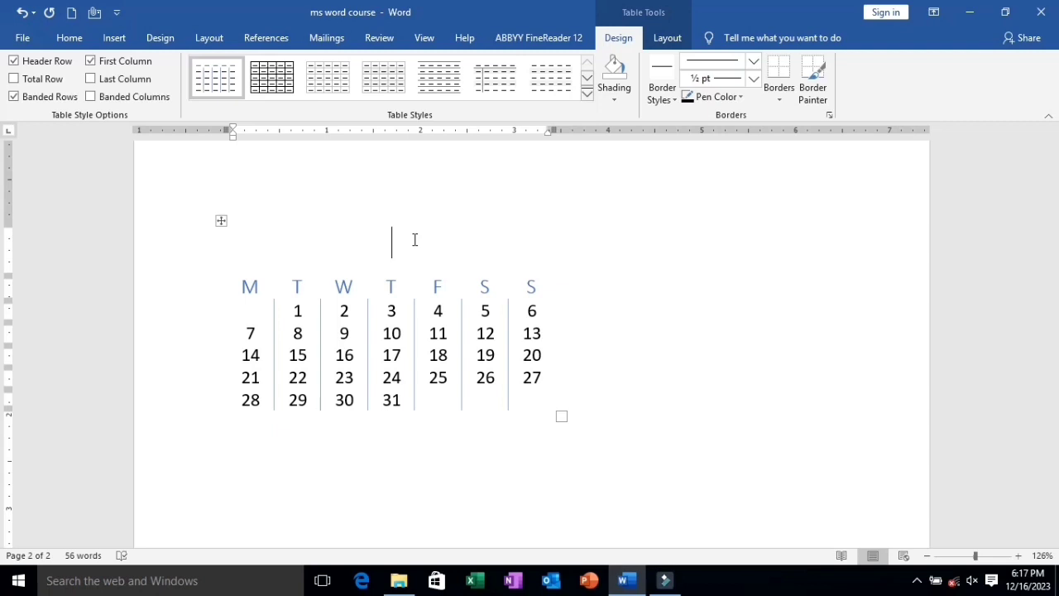
text(JUN)
Clear the last date in the calendar's bottom row and re-enter it as 31.
click(399, 402)
key(BackSpace)
key(BackSpace)
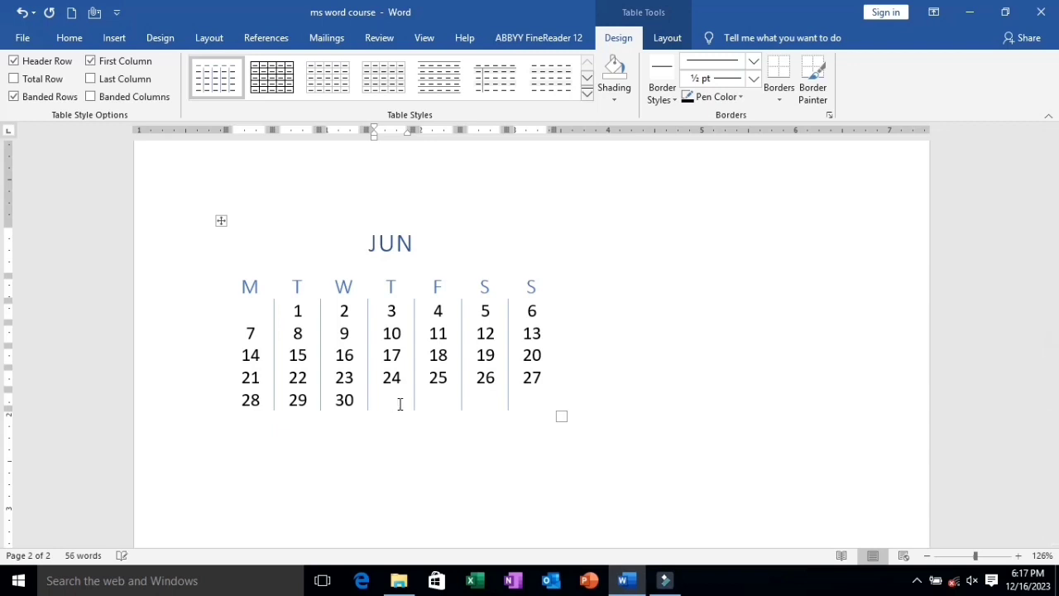
text(32)
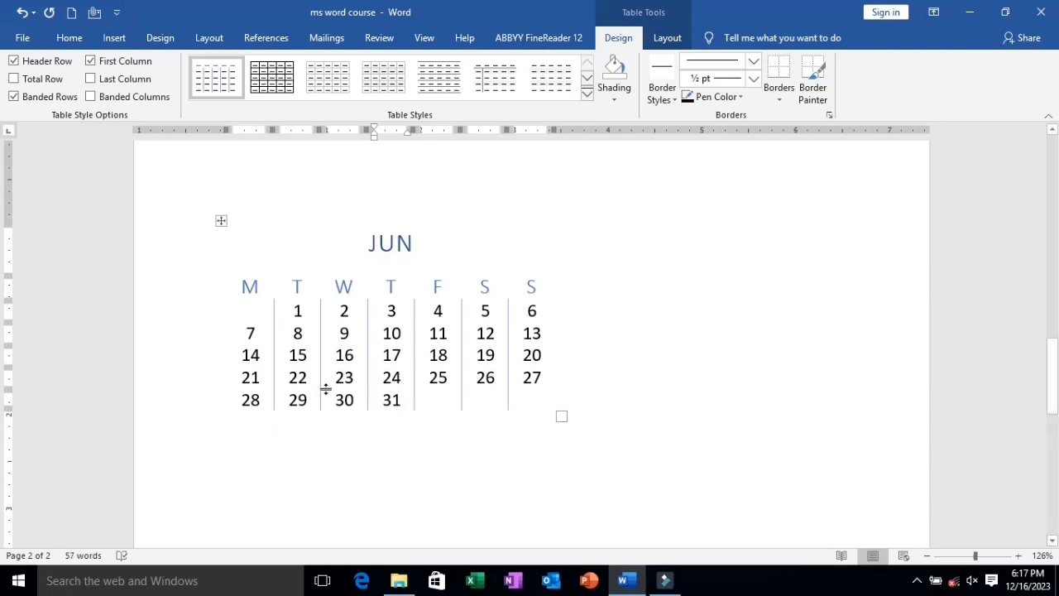
Change the font of the calendar's JUN heading to Arial.
click(366, 240)
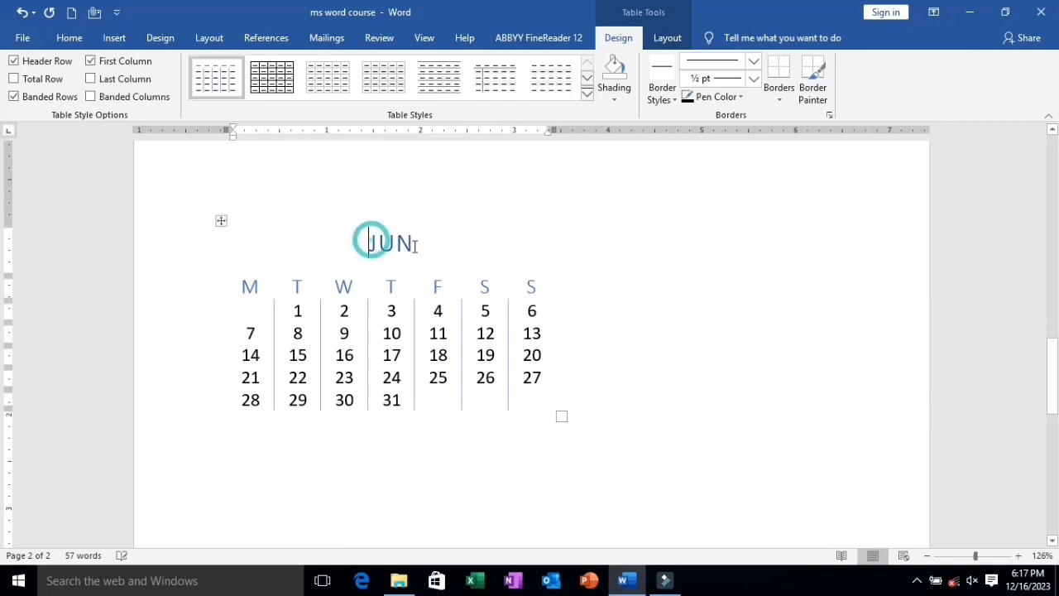
drag(365, 241, 421, 241)
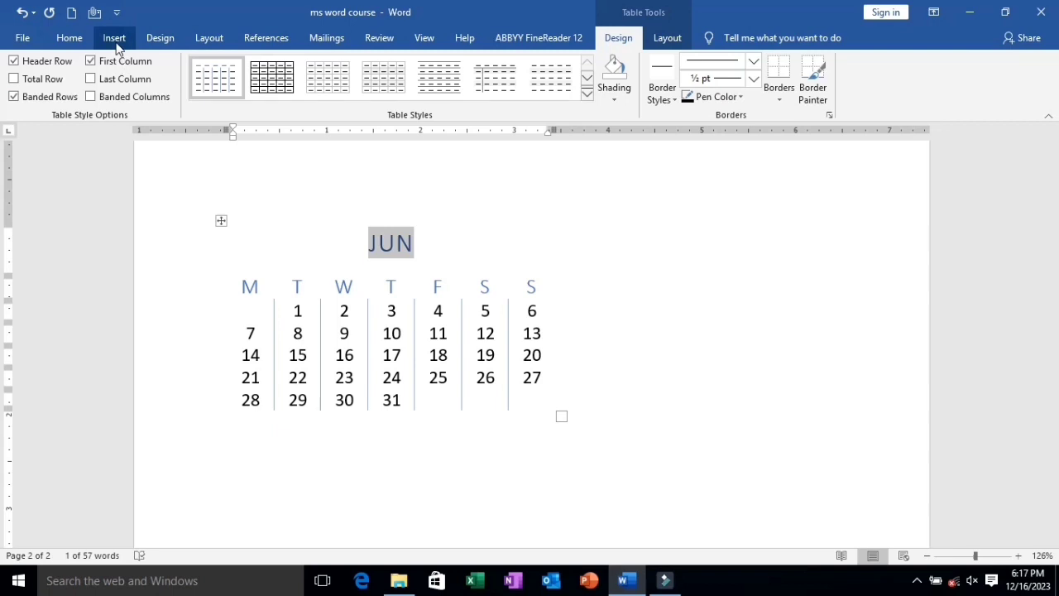
click(70, 38)
click(196, 67)
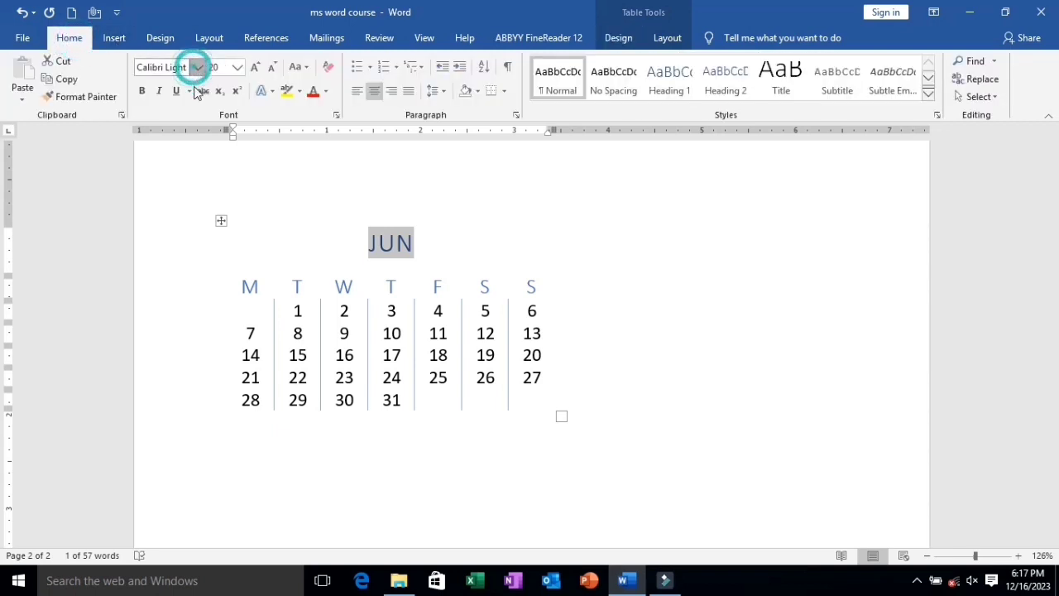
click(170, 174)
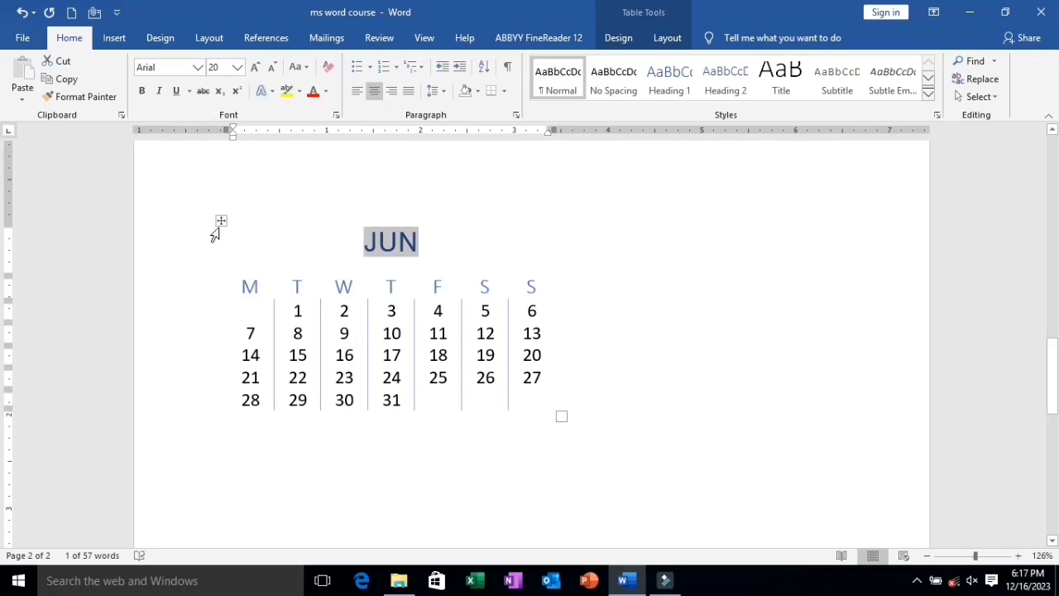
Delete the whole calendar and insert a table with 5 columns and 5 rows in its place.
click(221, 222)
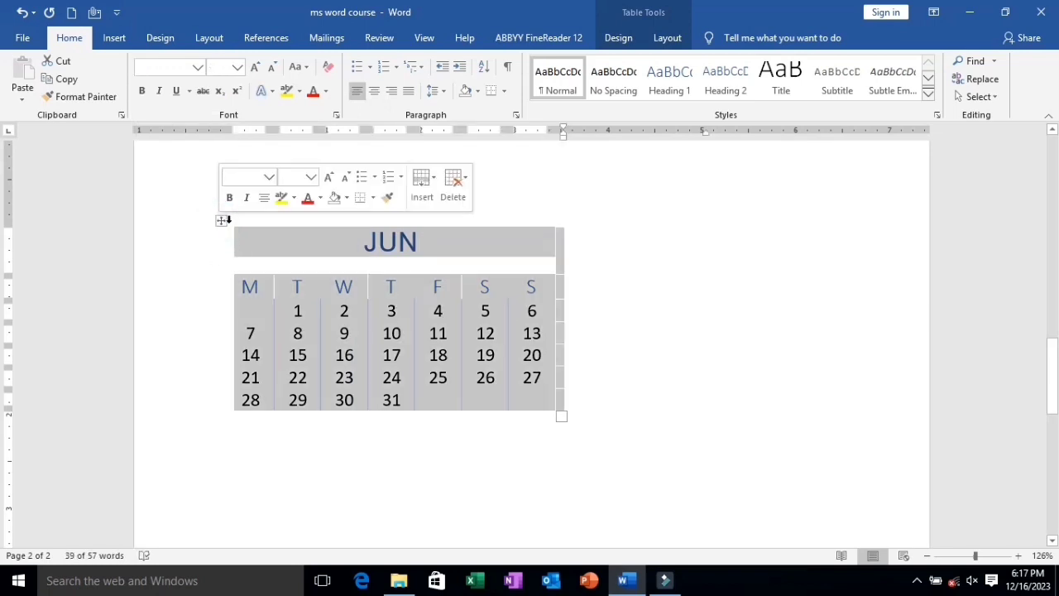
key(BackSpace)
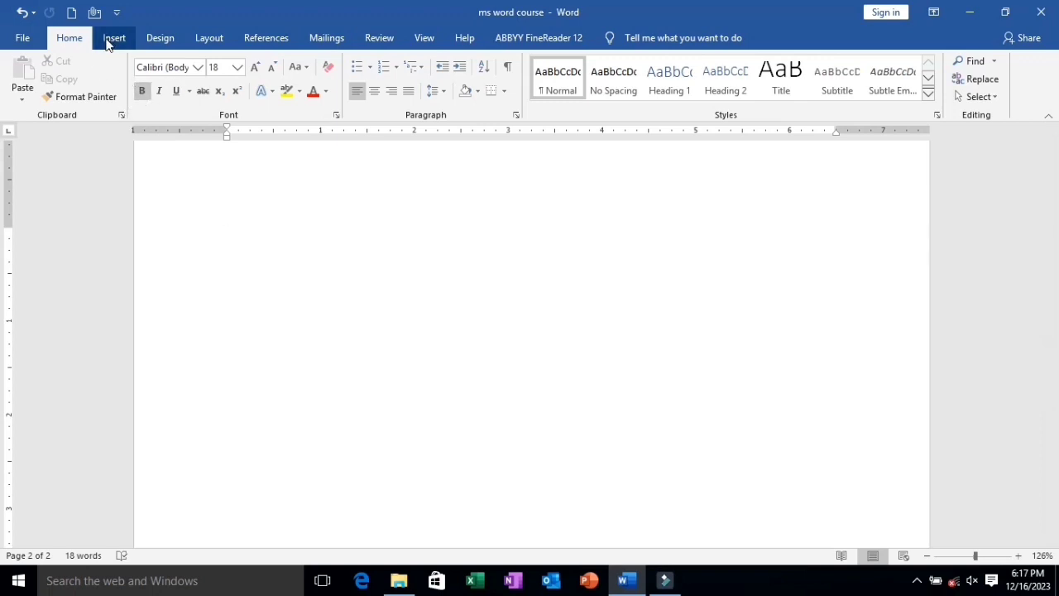
click(113, 39)
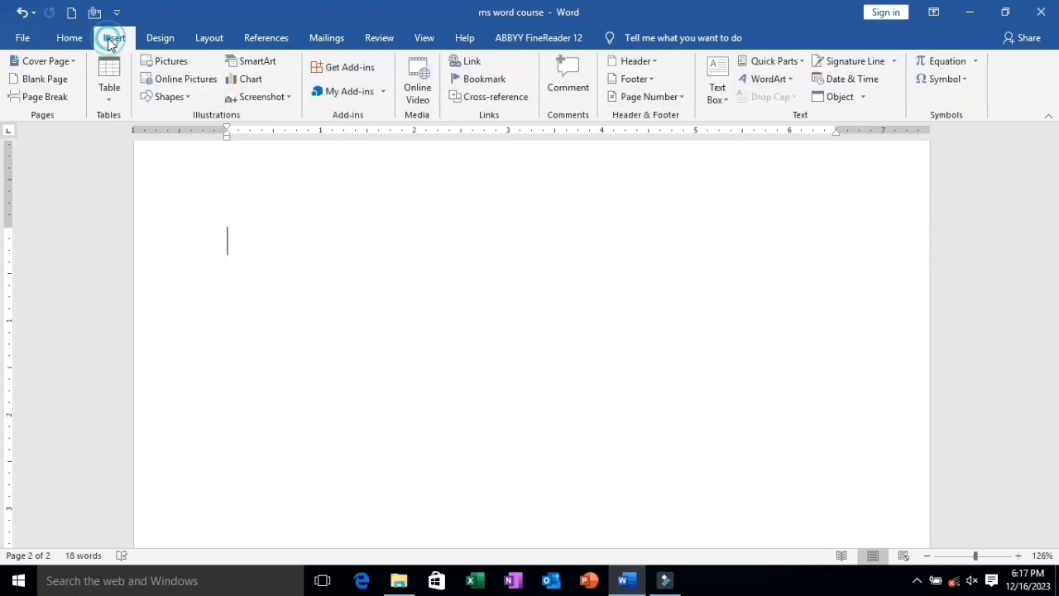
click(110, 100)
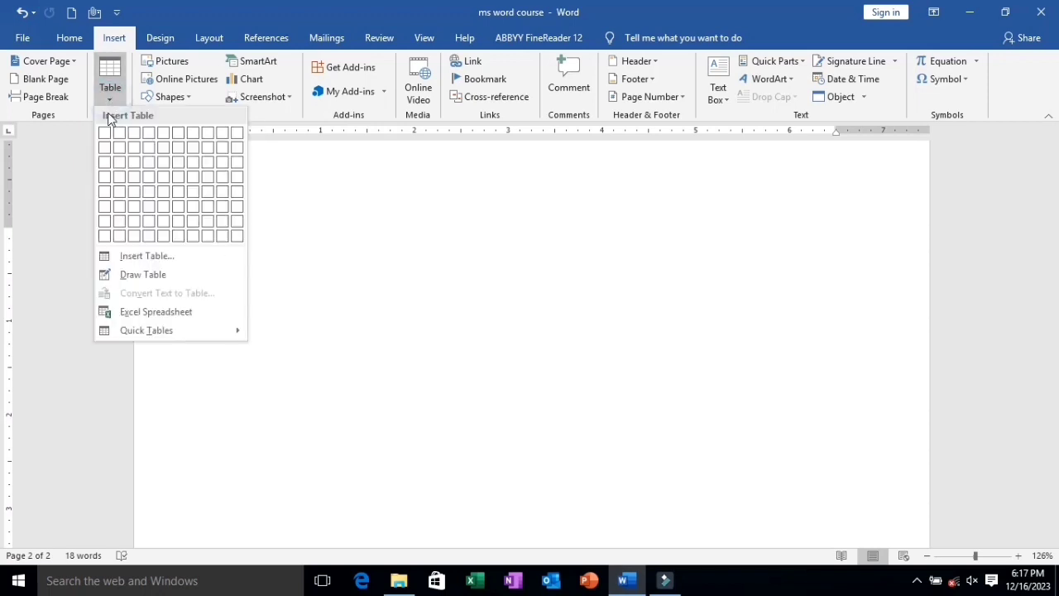
click(130, 252)
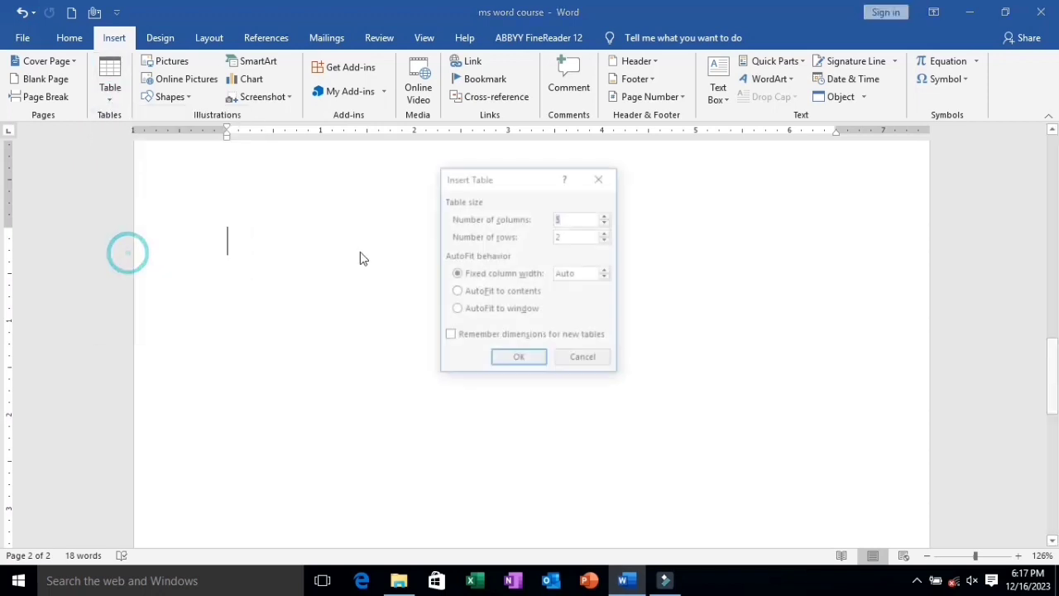
double_click(566, 238)
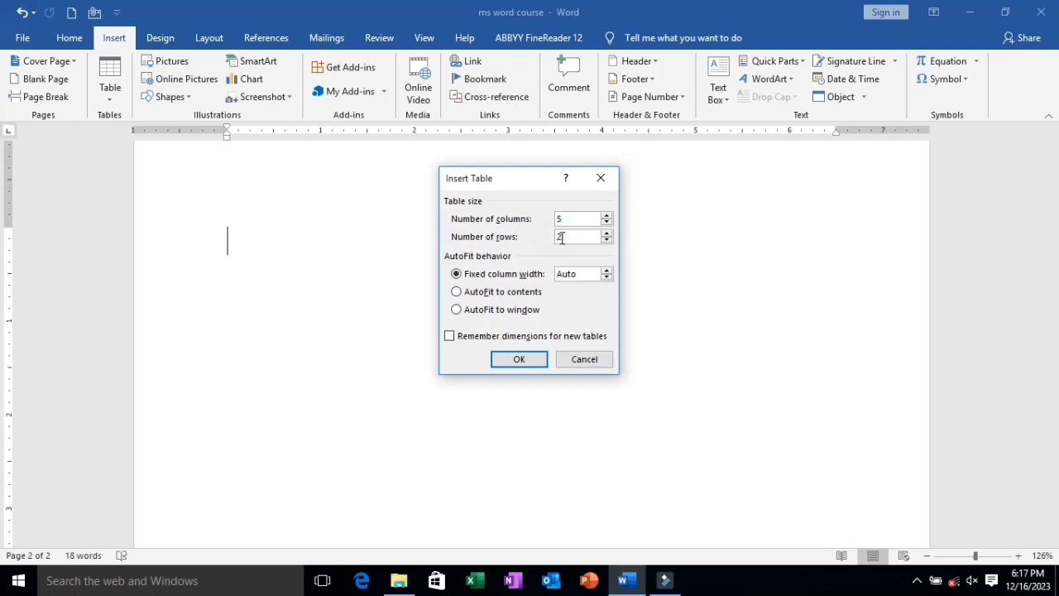
key(BackSpace)
text(5)
click(524, 361)
Fill the table's first row with the headings Name, Subject, Class, Add and ph.
click(282, 246)
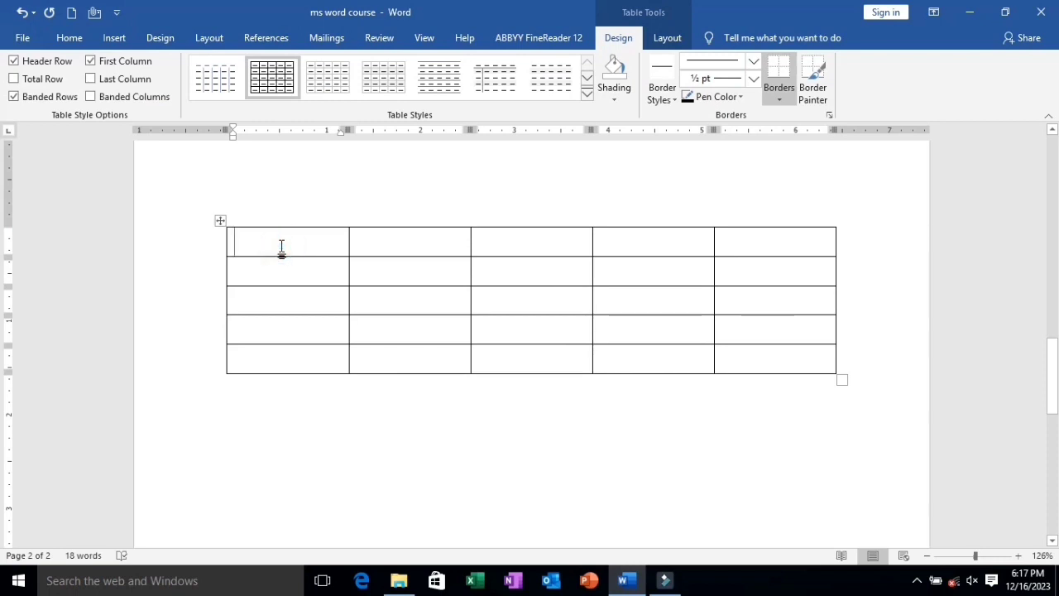
text(name)
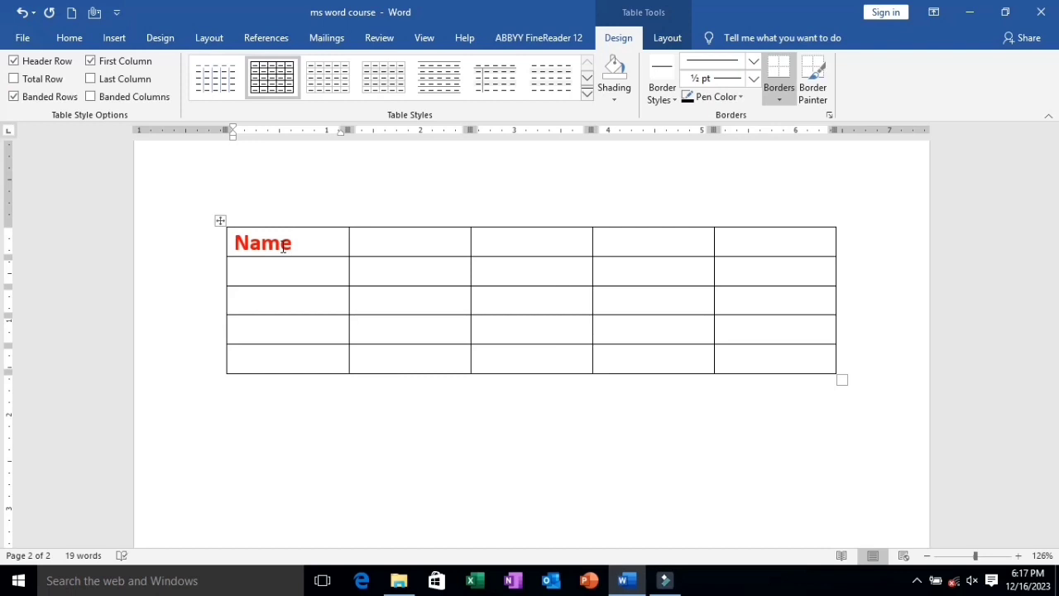
key(Tab)
text(subjec)
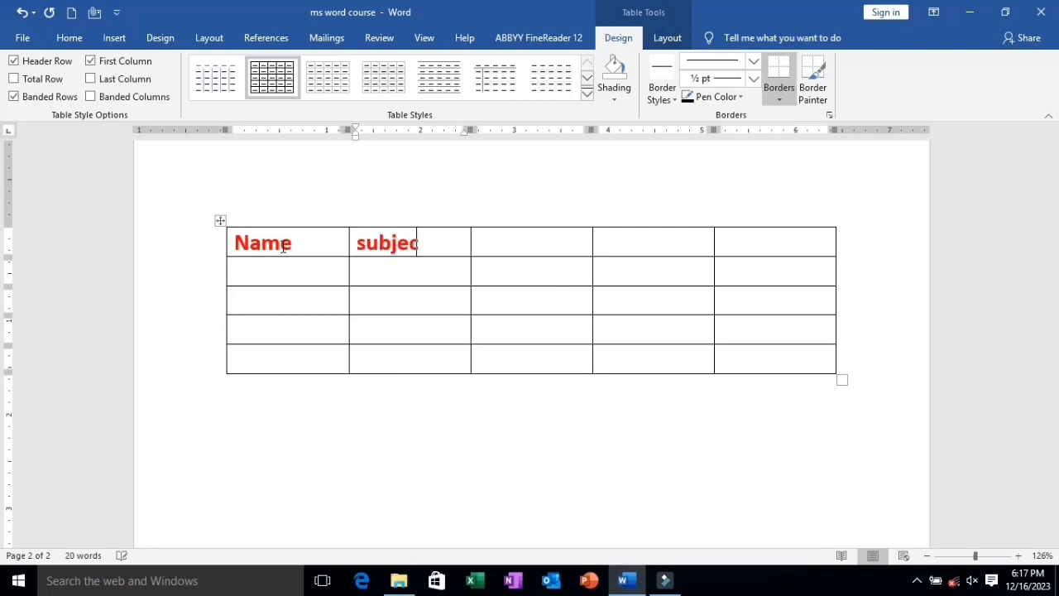
key(Tab)
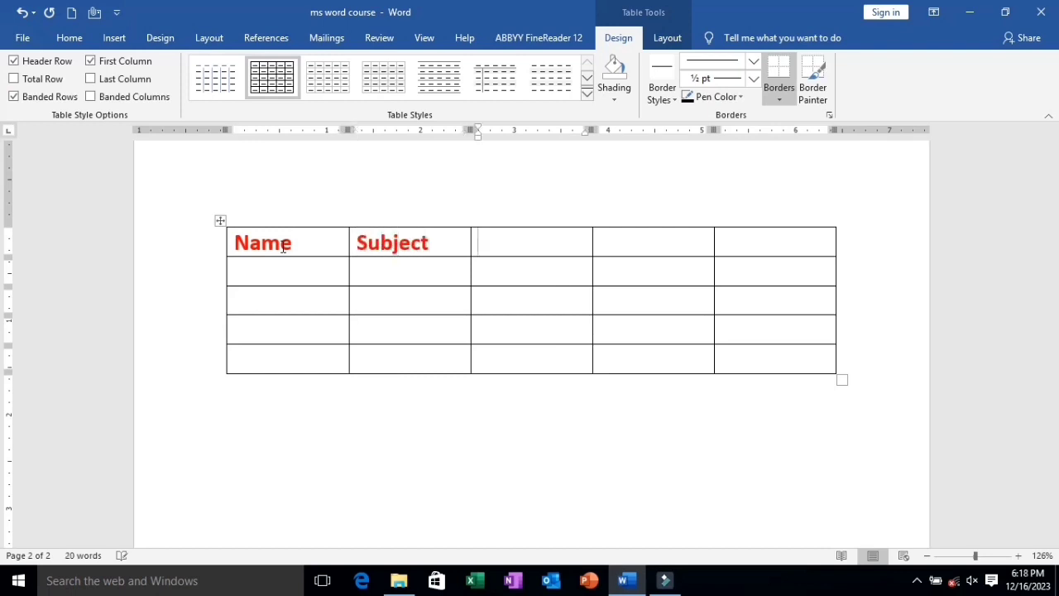
text(class)
key(Tab)
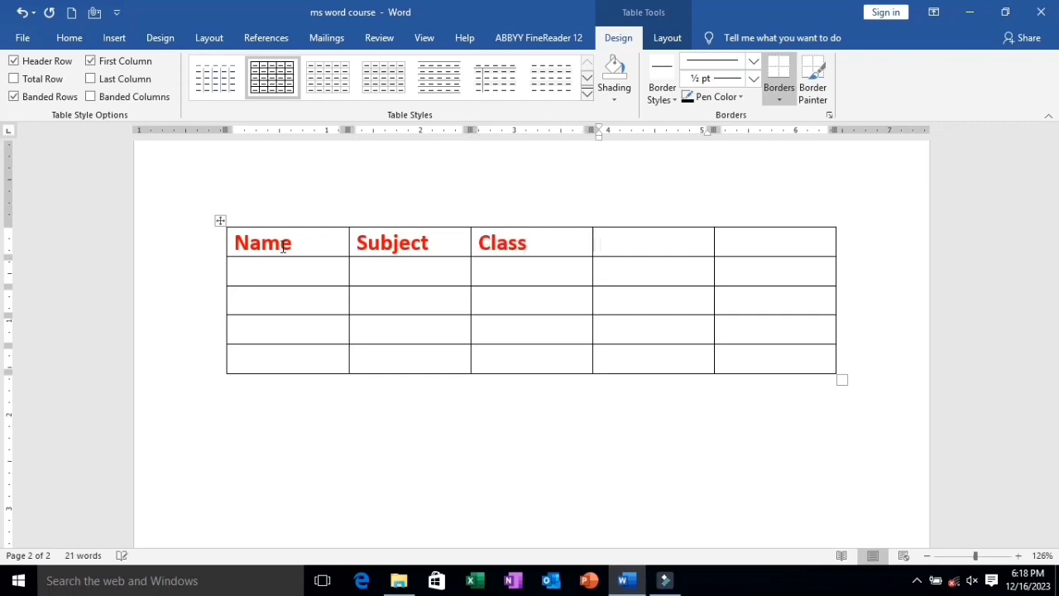
text(add)
key(Tab)
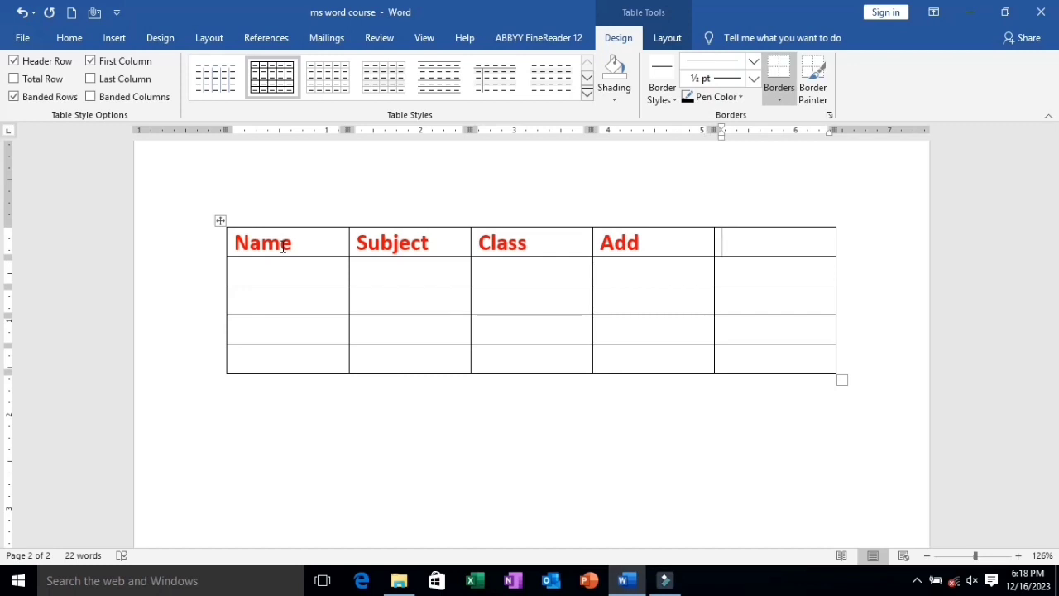
text(ph)
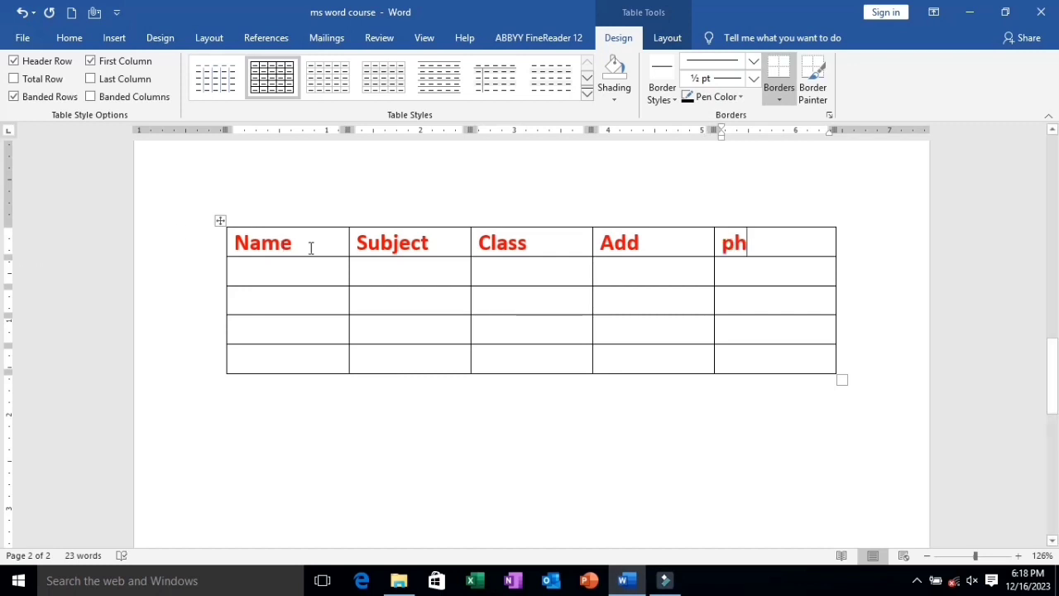
Apply the plain borderless table style with grey banded rows to the whole table.
click(221, 218)
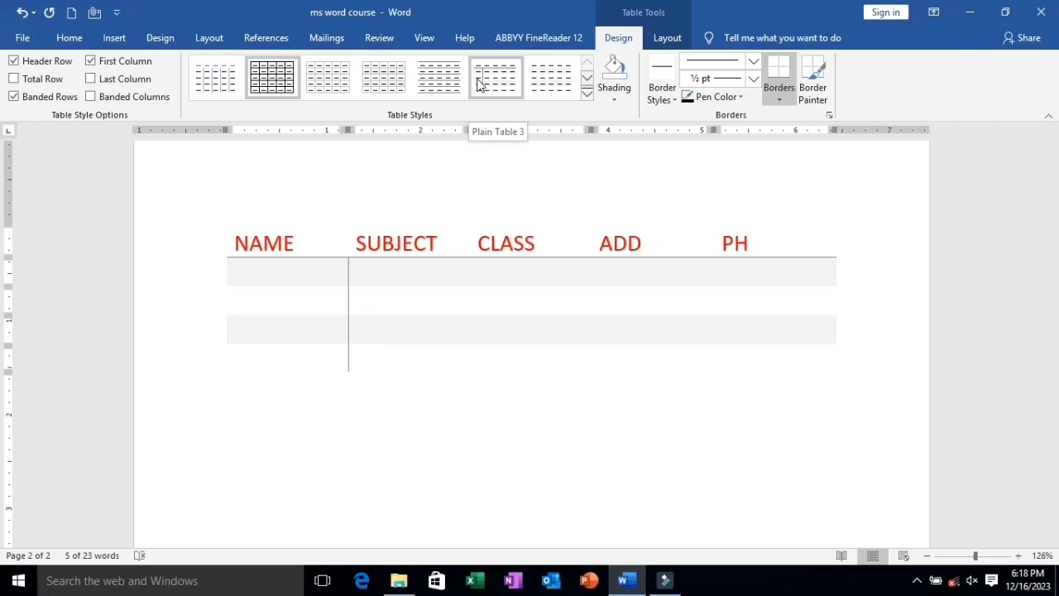
click(551, 83)
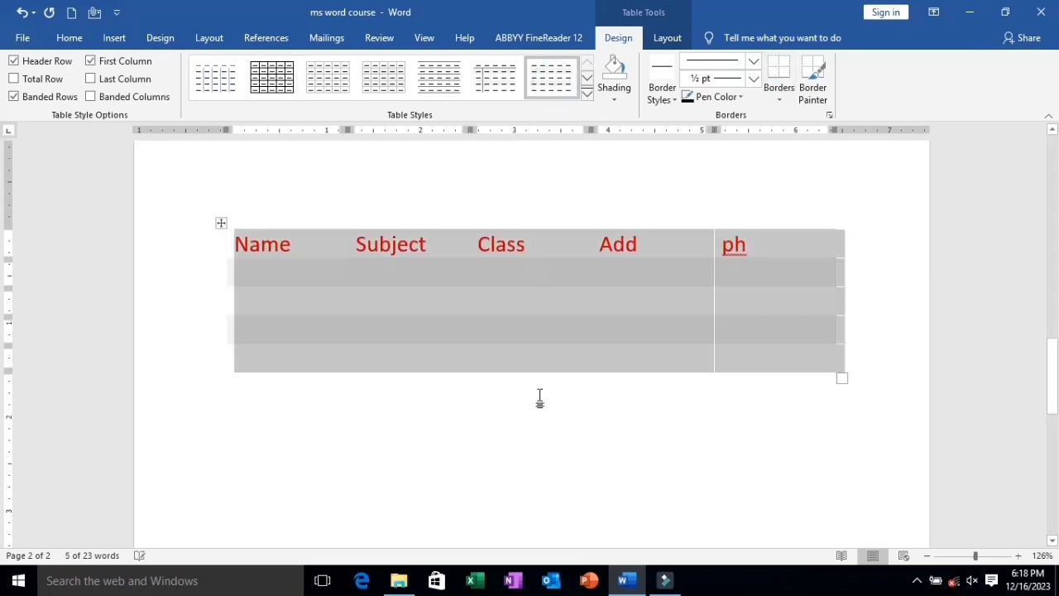
click(542, 449)
Fill the first three cells of the table's second row with rdewrw, werwer and erwer.
click(259, 263)
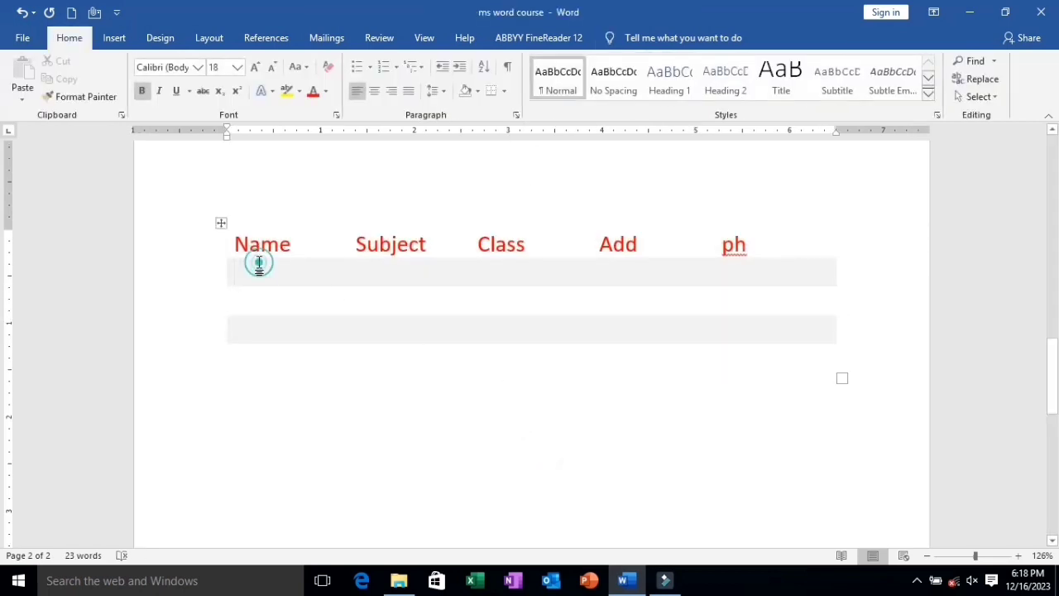
click(392, 279)
click(267, 270)
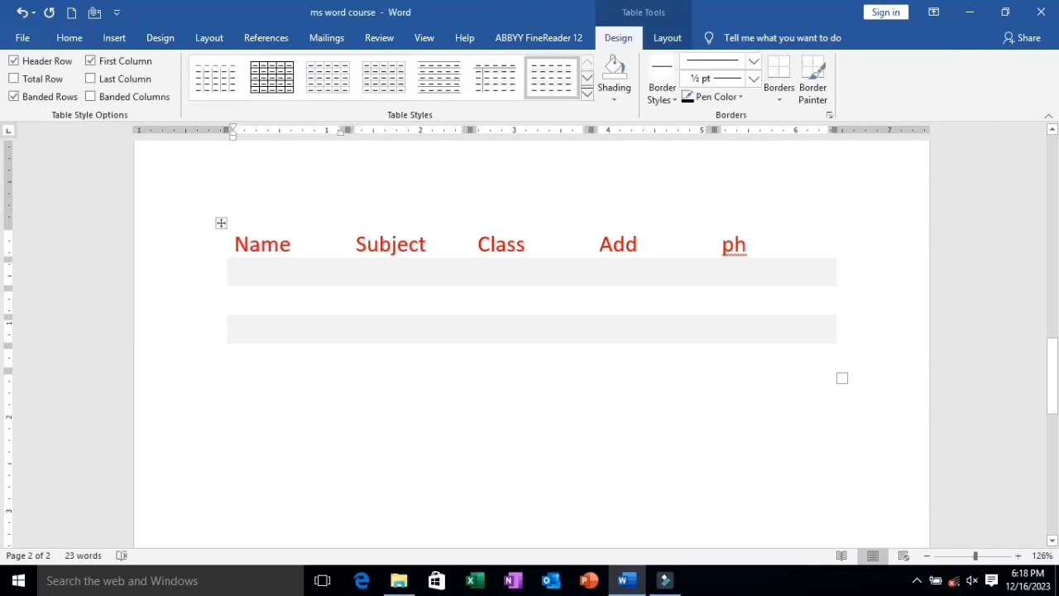
text(rdewrw)
click(371, 273)
text(werwer)
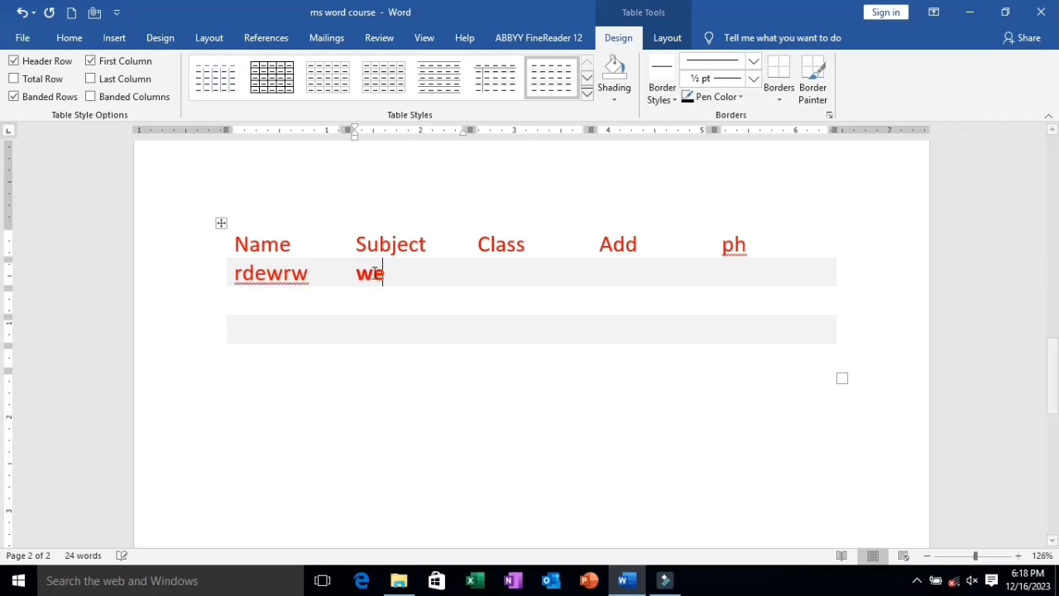
click(493, 271)
text(erwer)
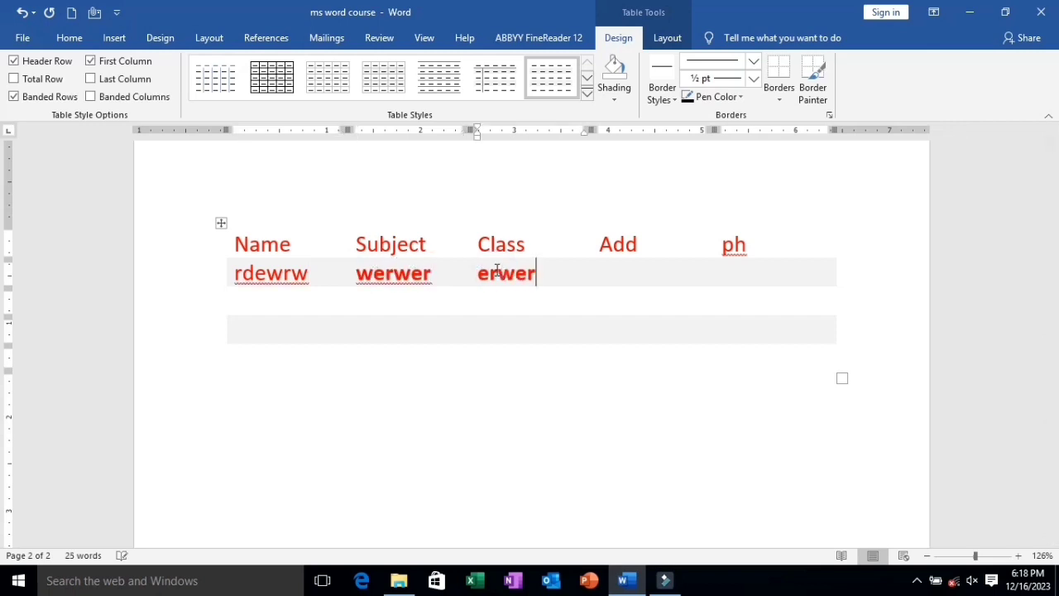
Try the green-header banded grid style on the table, followed by the dark blue grid style with a solid first column.
click(587, 93)
click(550, 345)
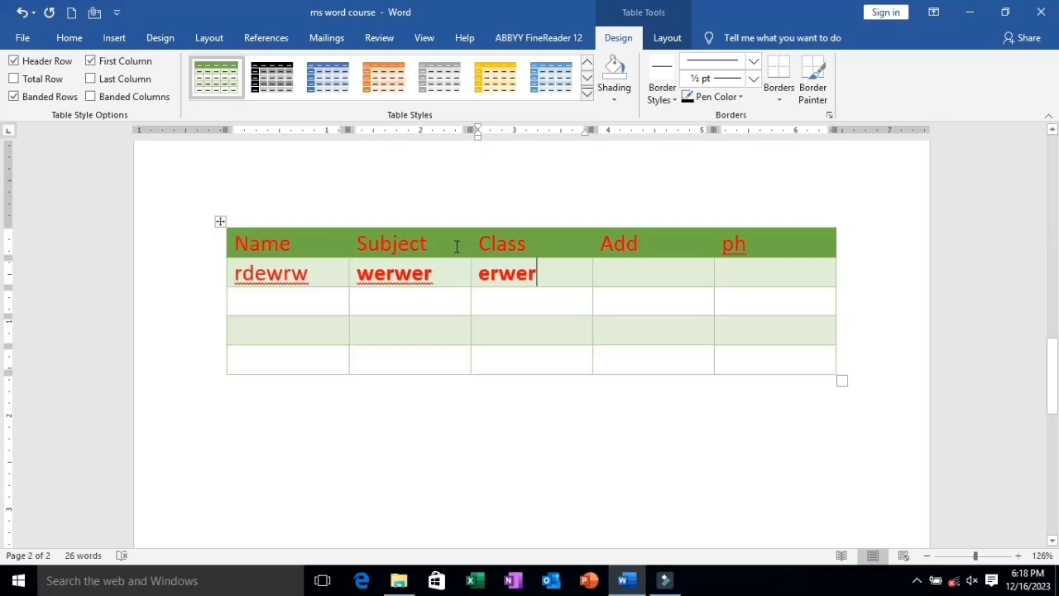
click(587, 93)
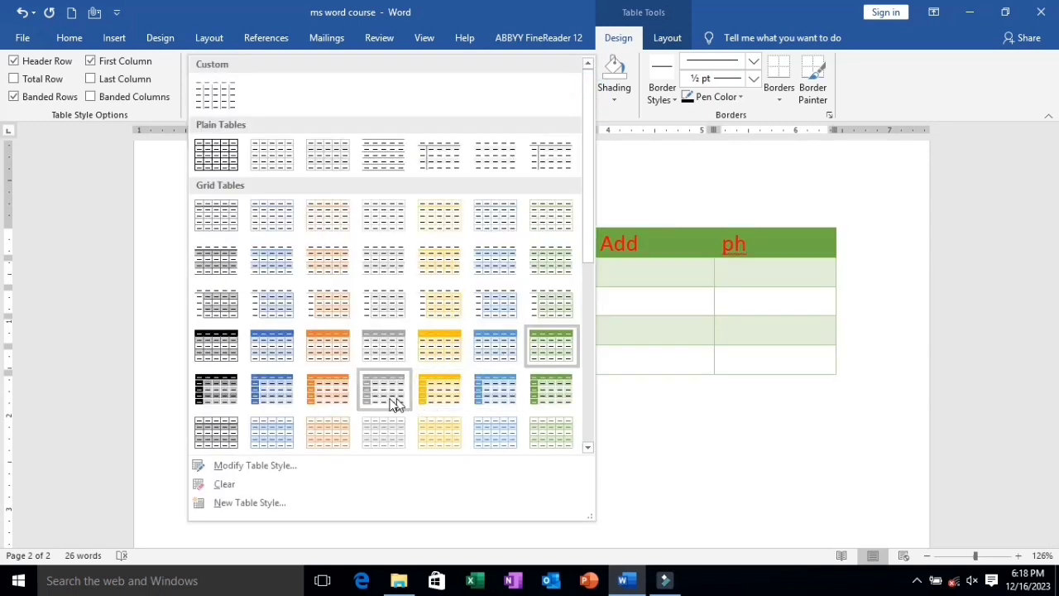
click(260, 398)
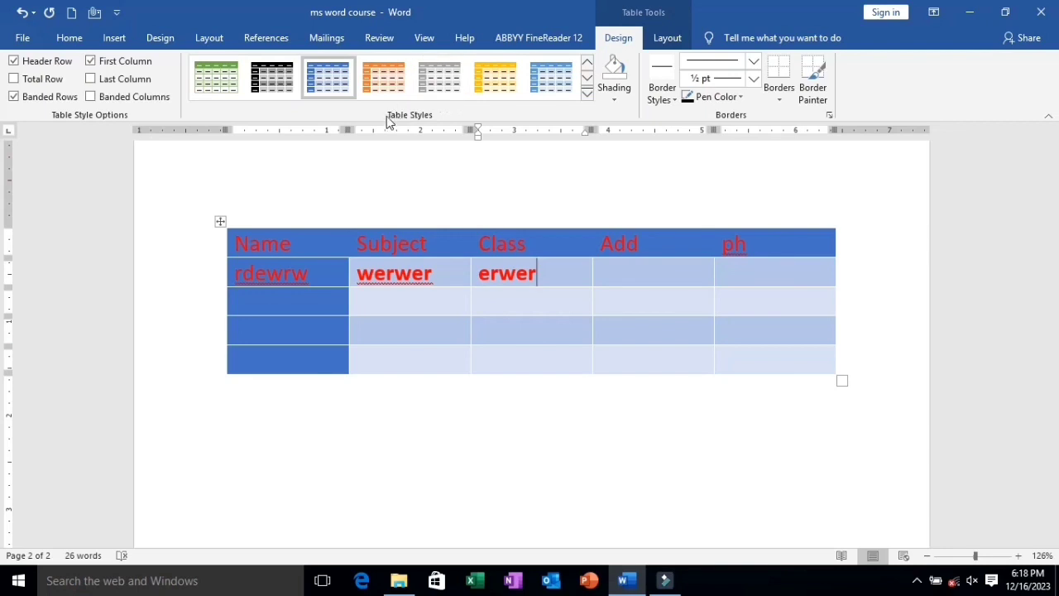
Apply the light blue grid table style with a white header row and banded rows.
click(588, 95)
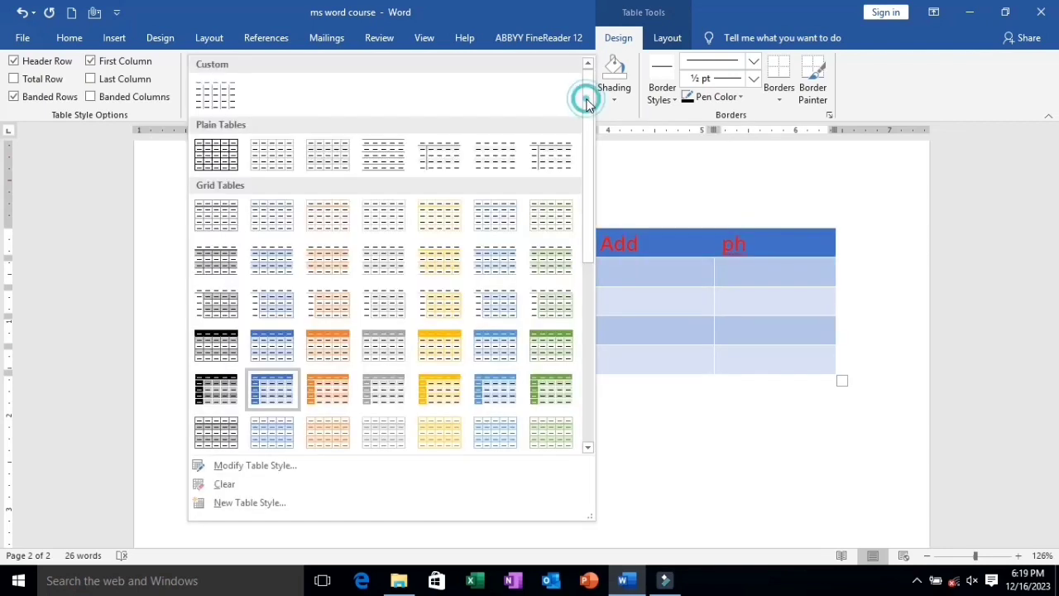
click(488, 418)
click(521, 429)
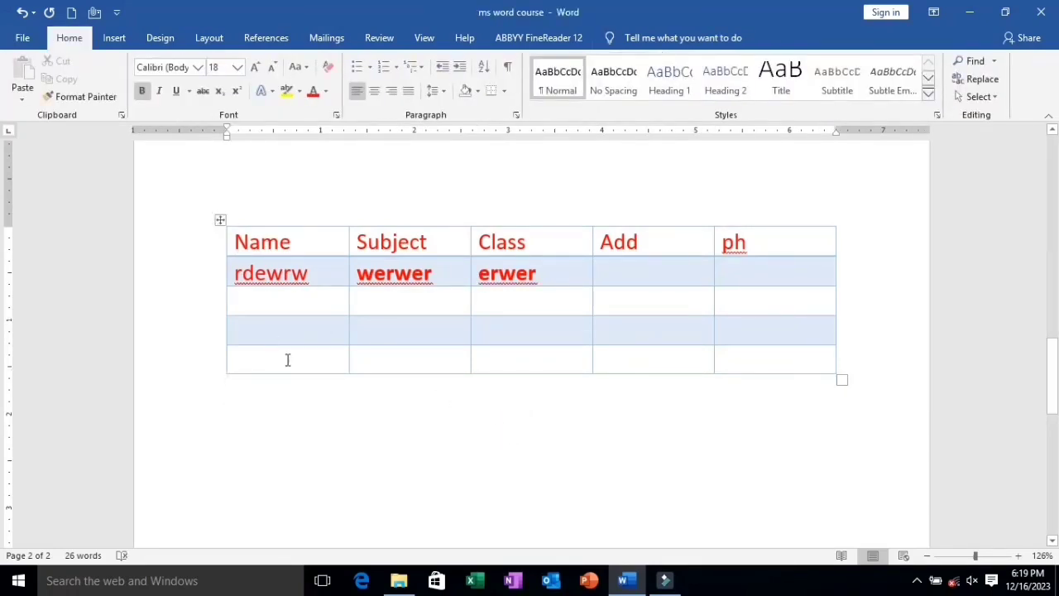
Apply the orange double-line ½ pt border style to all borders of the table.
click(219, 221)
click(617, 38)
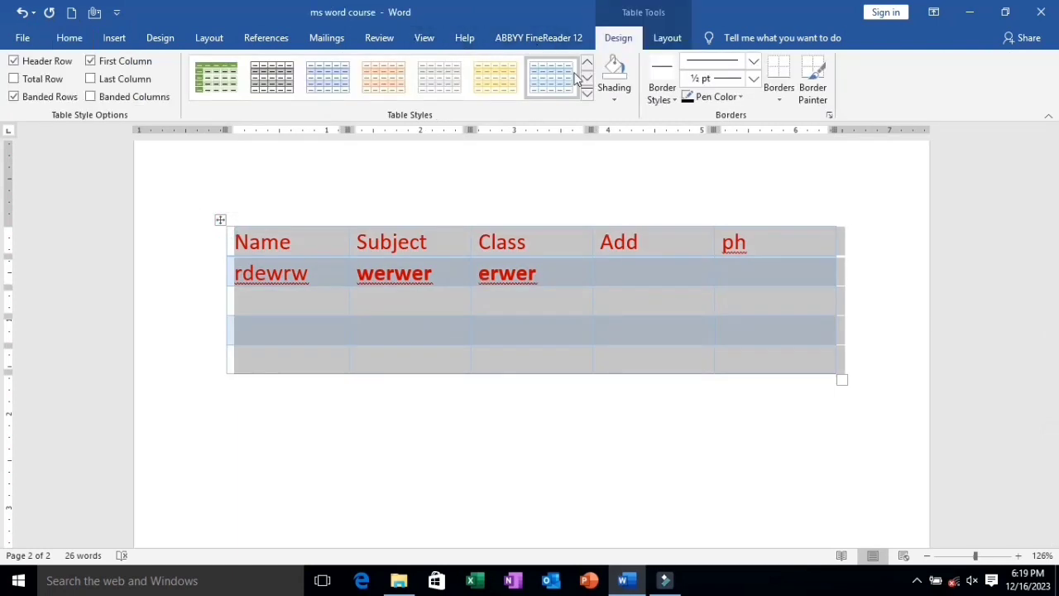
click(669, 103)
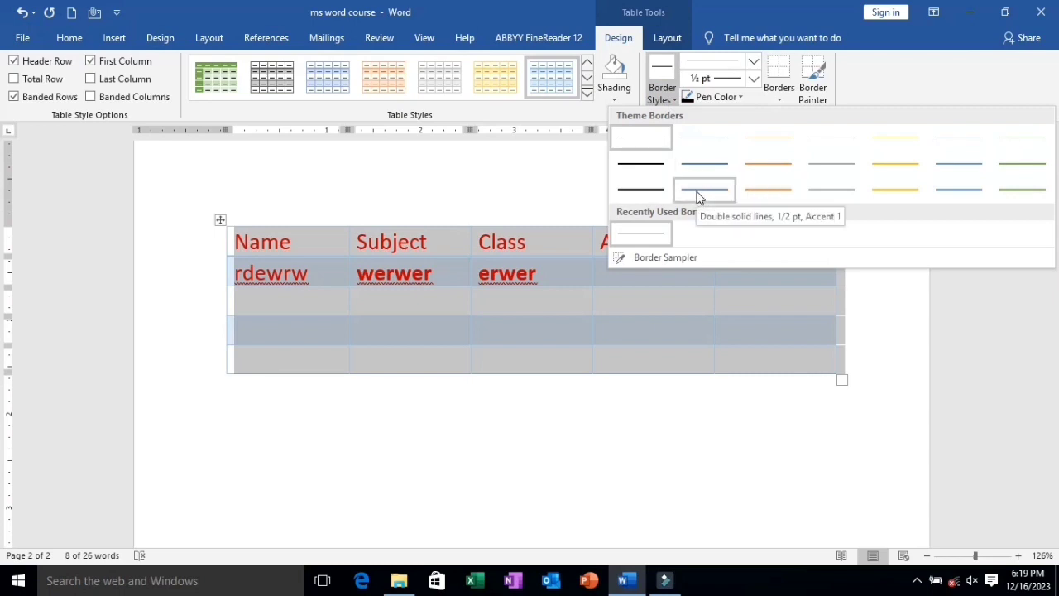
click(760, 193)
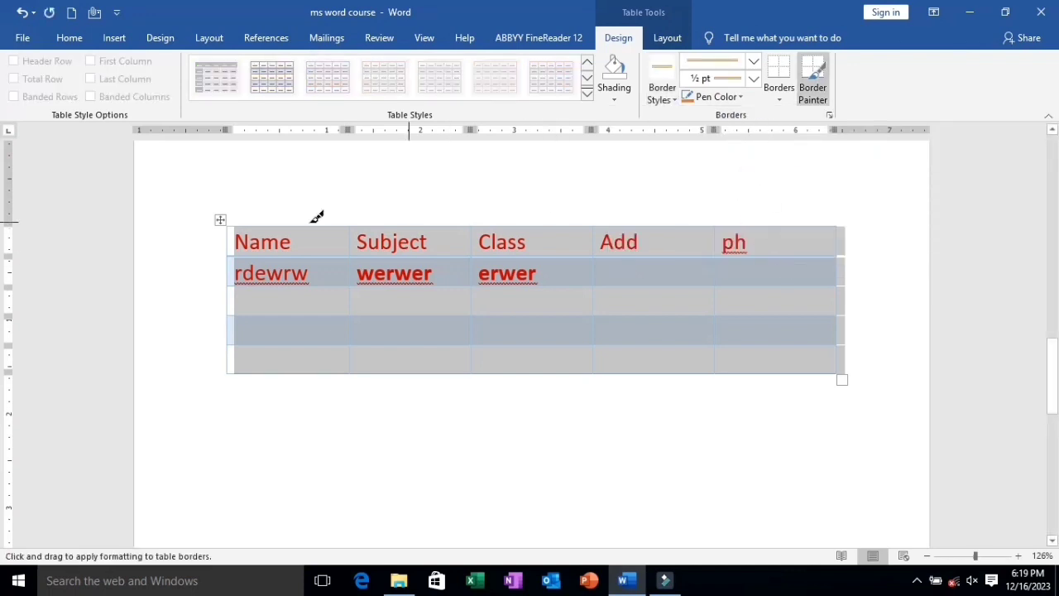
click(816, 93)
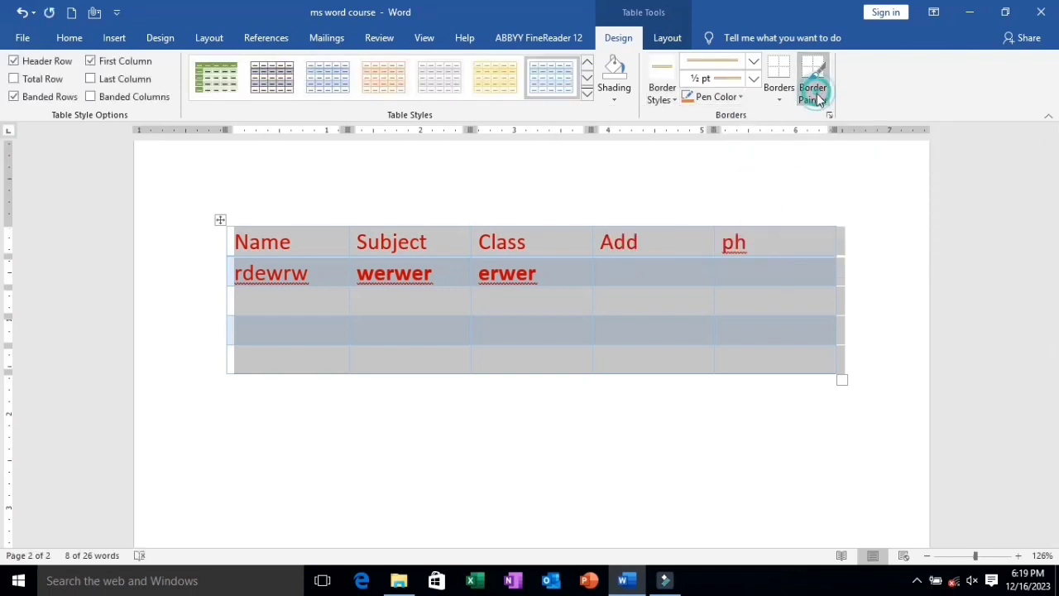
click(784, 105)
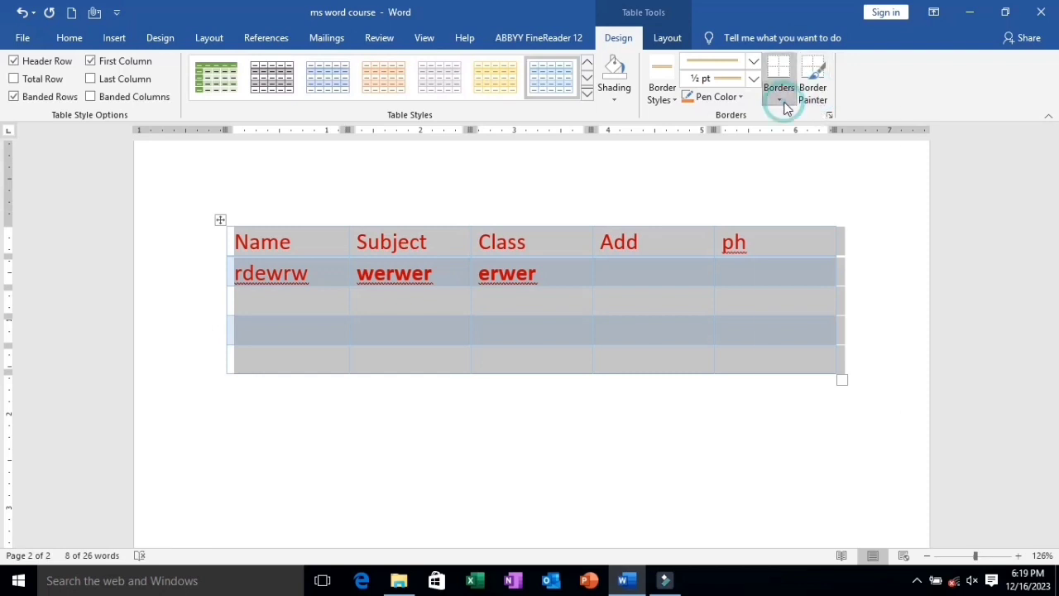
click(817, 208)
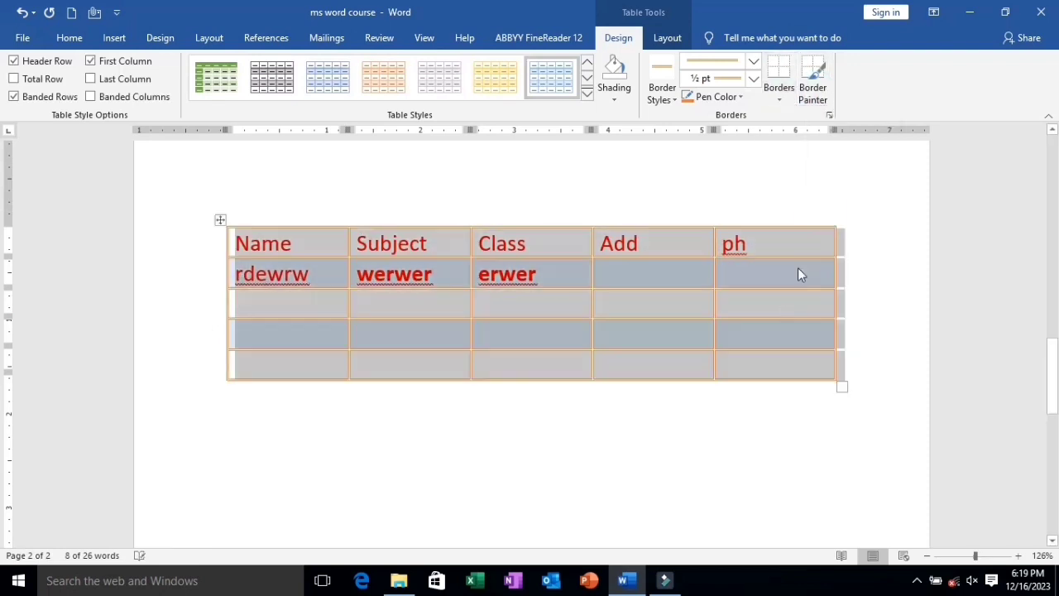
click(521, 463)
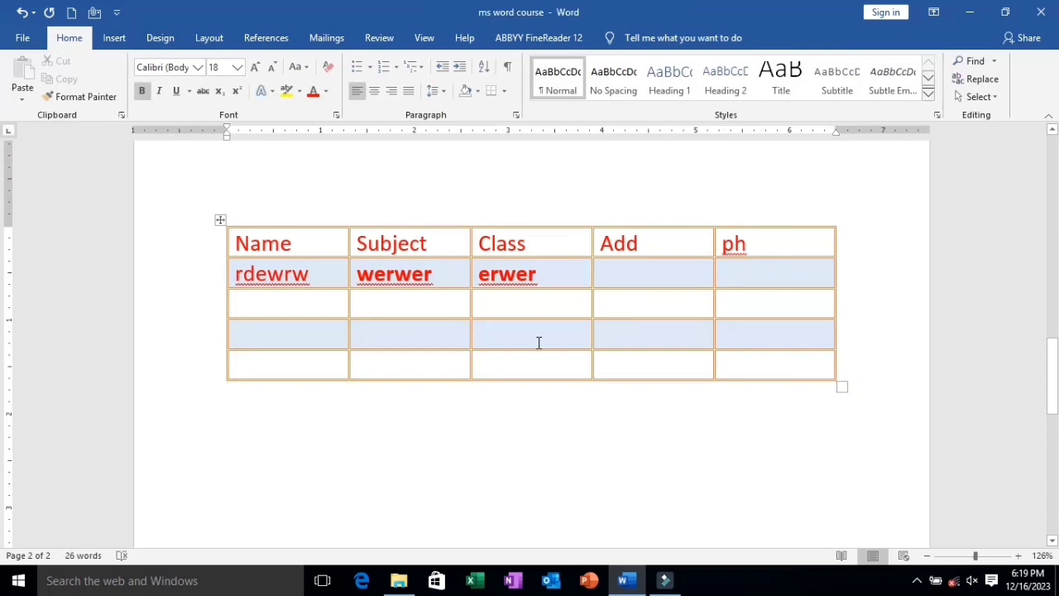
Apply the green double-line ½ pt border style to all borders of the table.
click(220, 219)
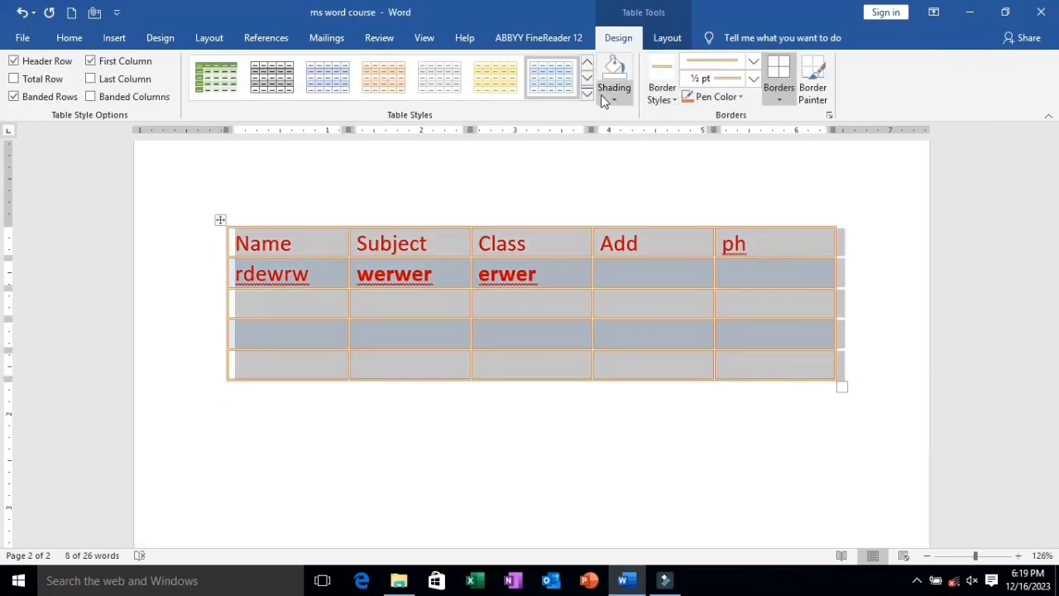
click(668, 98)
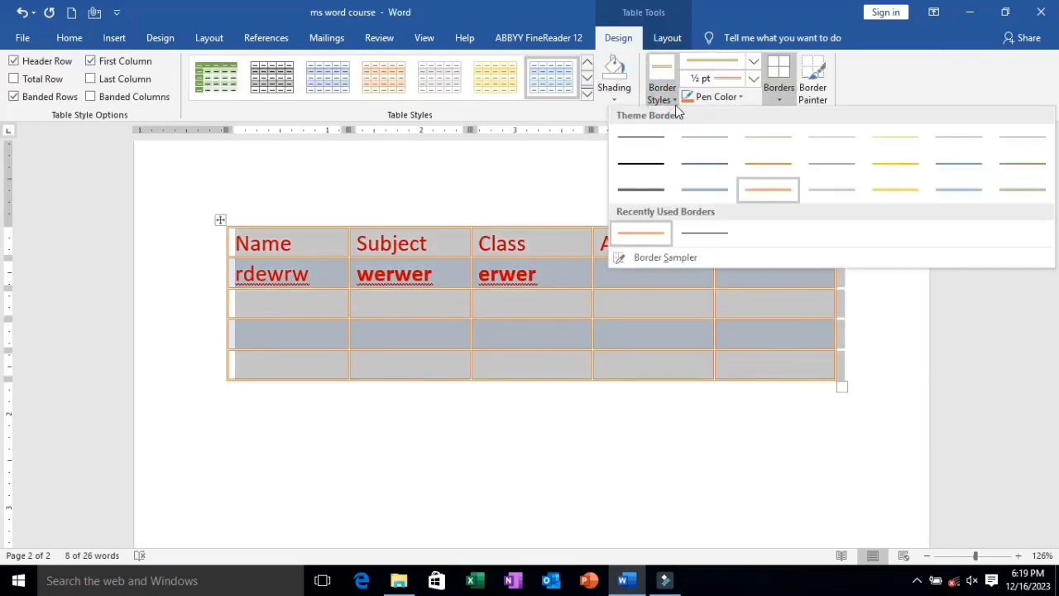
click(1009, 191)
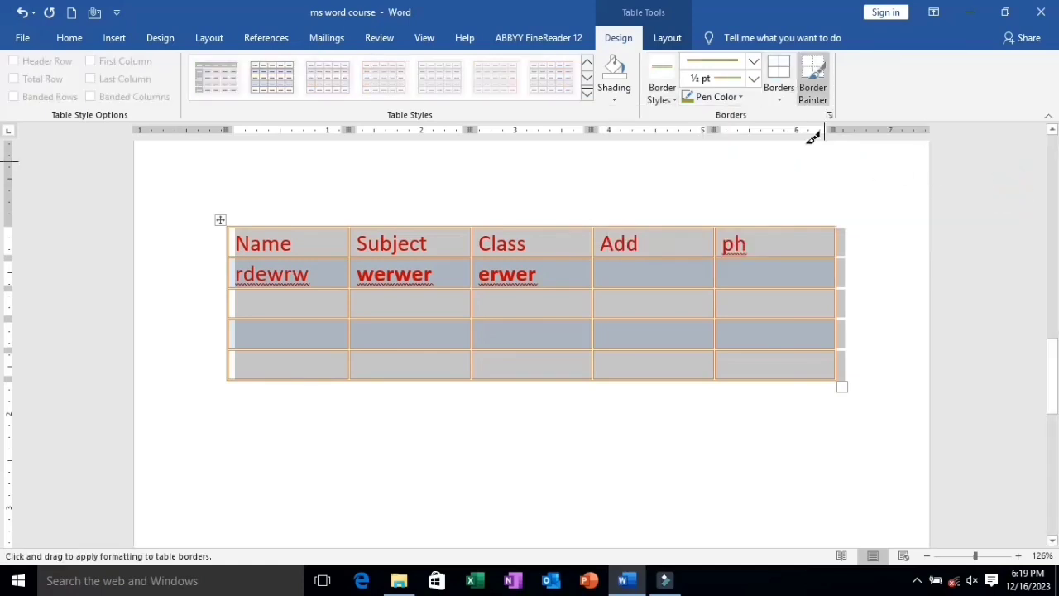
click(779, 98)
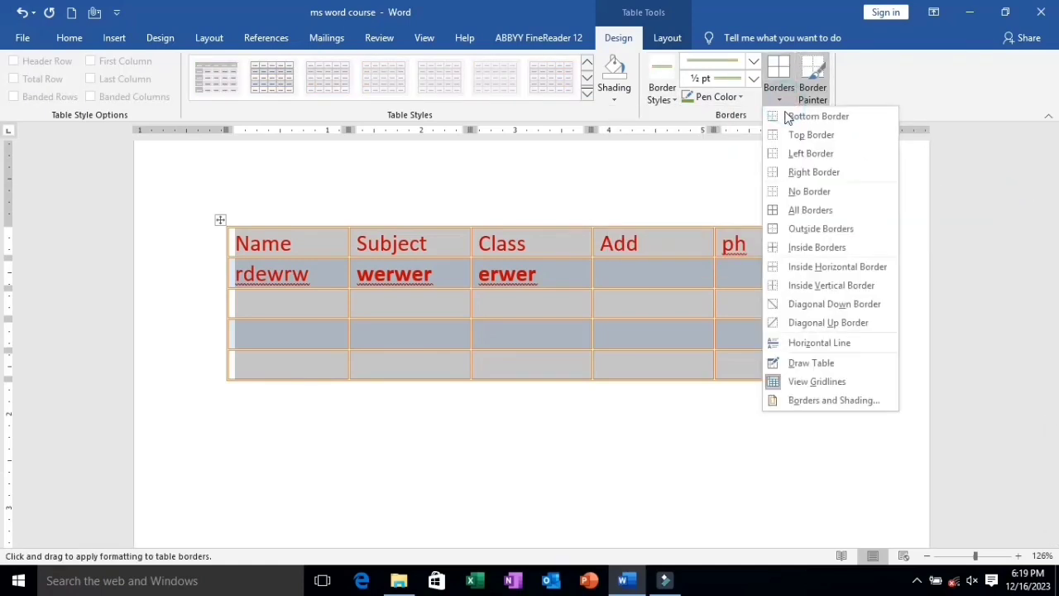
click(811, 211)
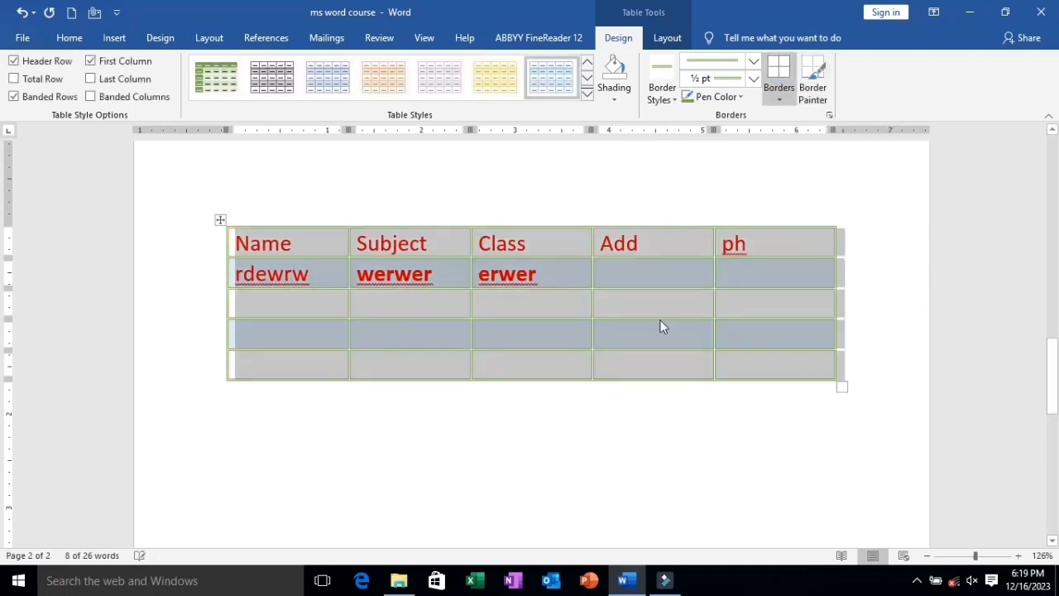
click(626, 421)
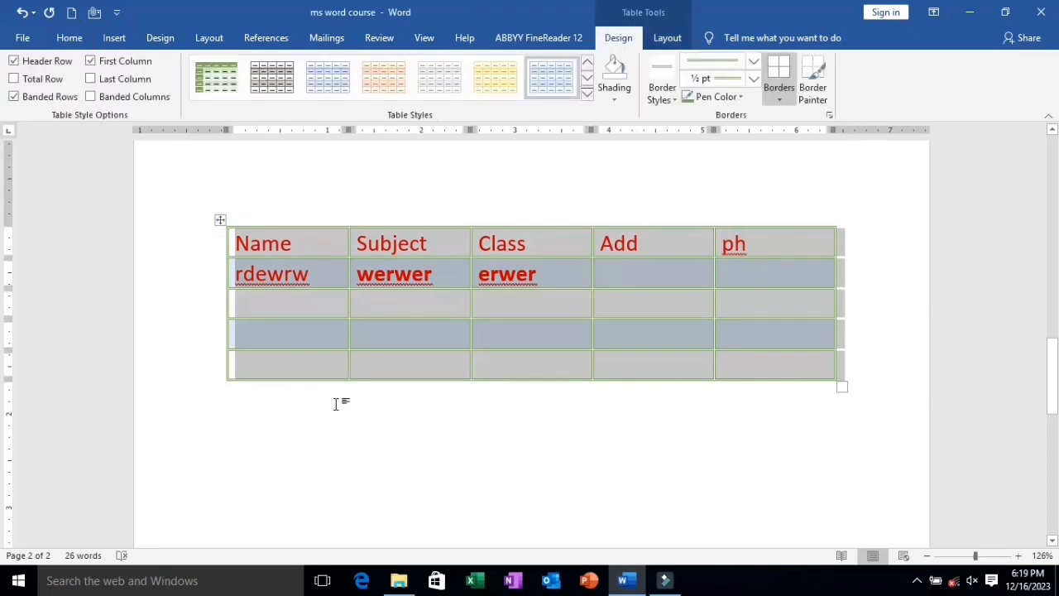
click(257, 461)
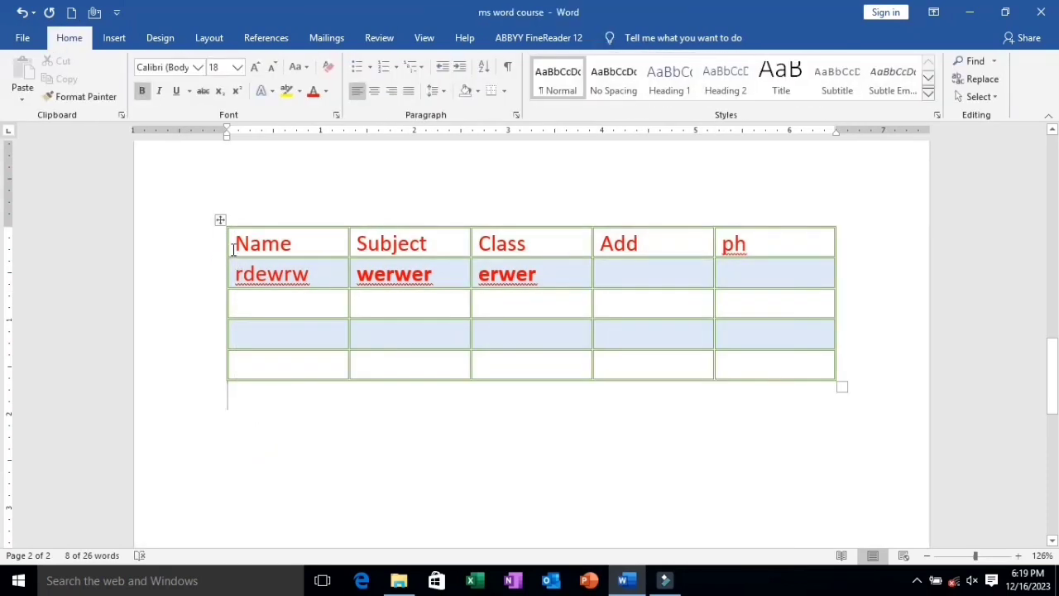
Apply the light blue single-line 1 ½ pt border style to all borders of the table.
click(220, 221)
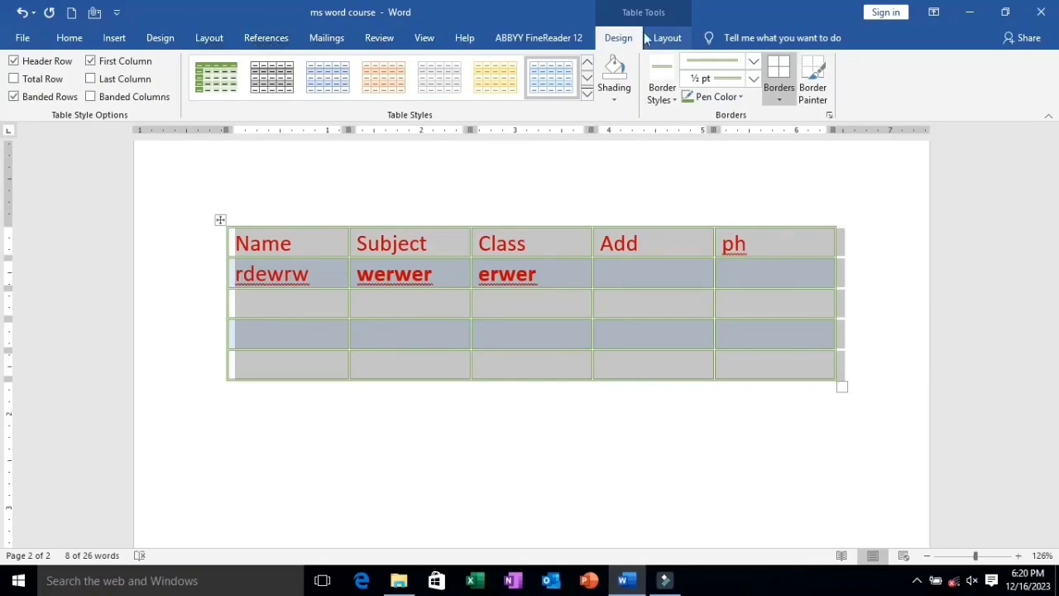
click(674, 100)
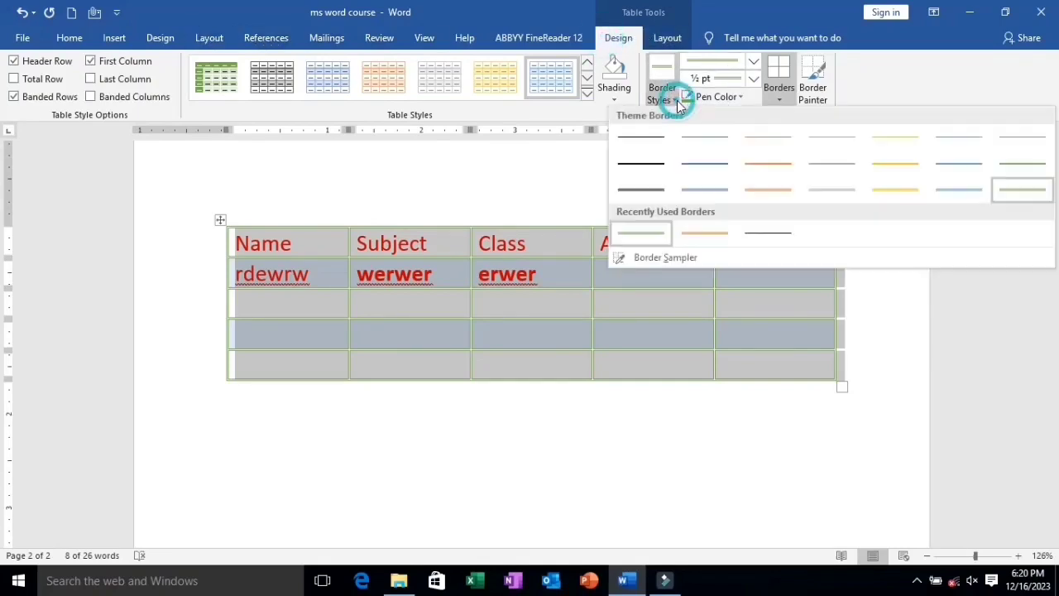
click(964, 167)
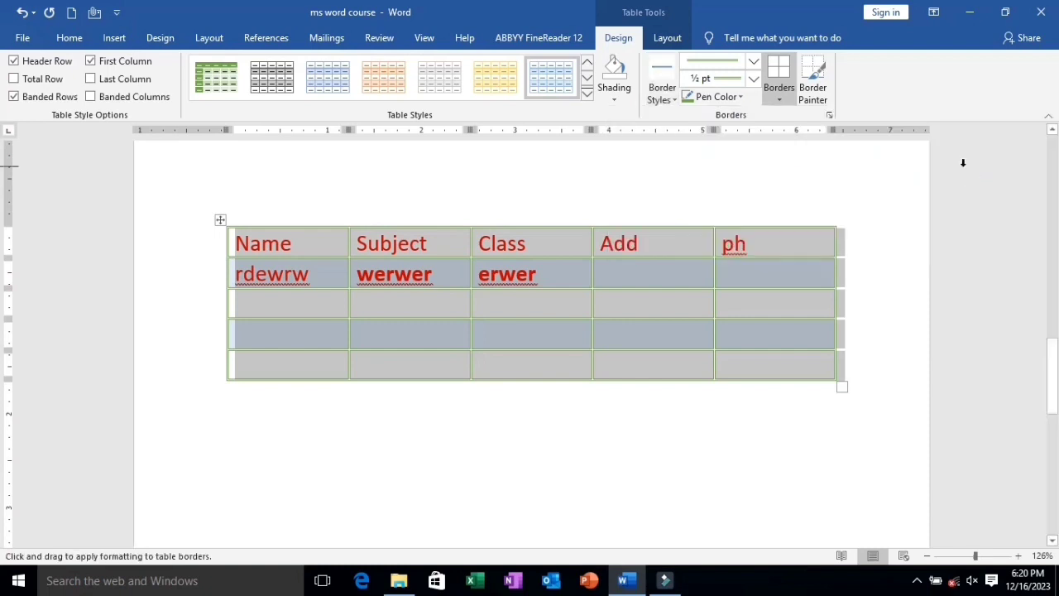
click(790, 101)
click(830, 207)
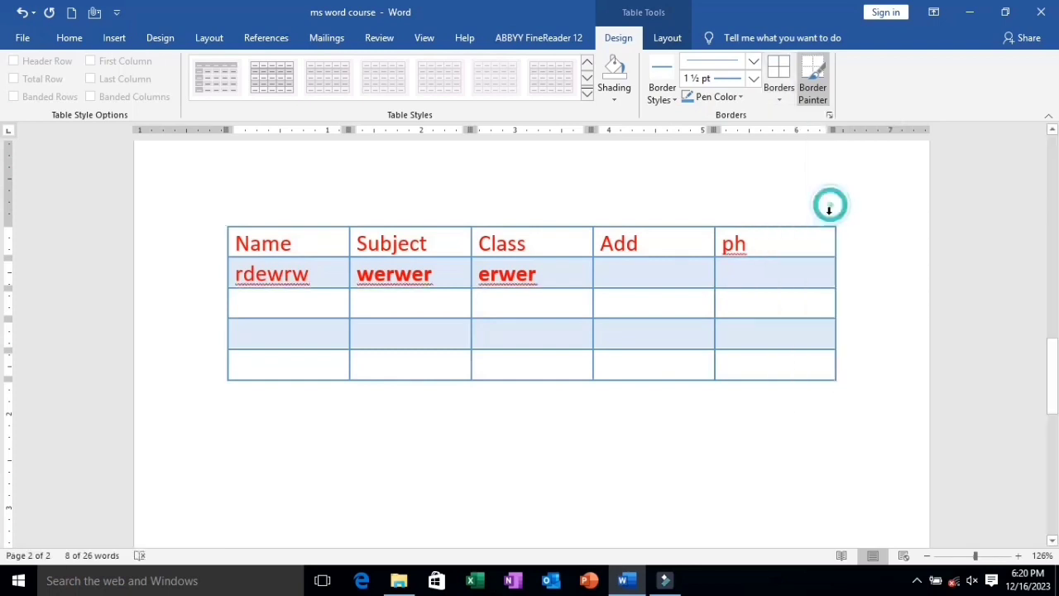
Set the line weight to 6 pt and apply it to all borders of the table.
click(222, 220)
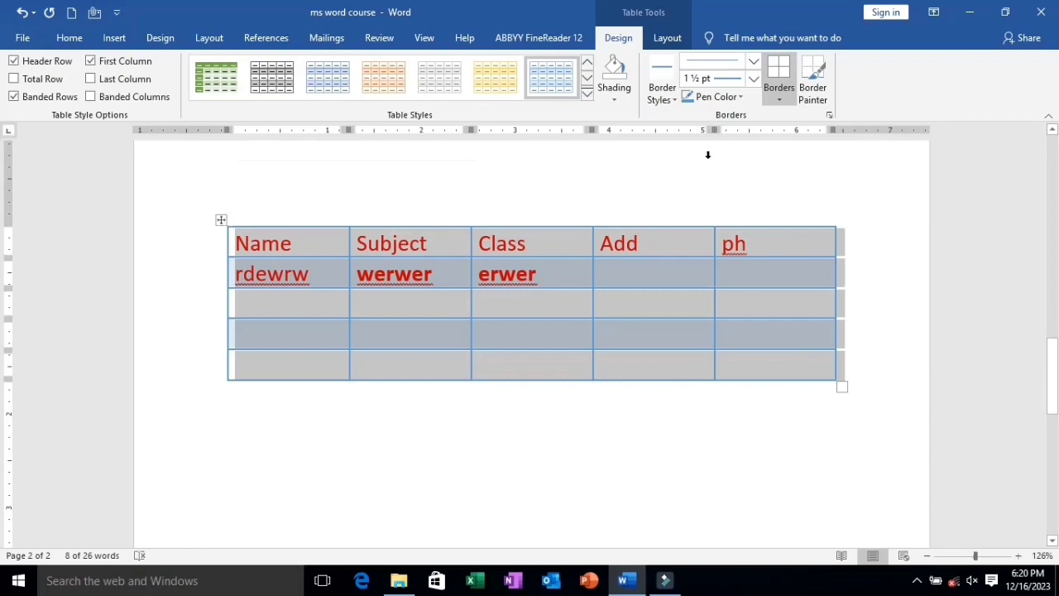
click(753, 79)
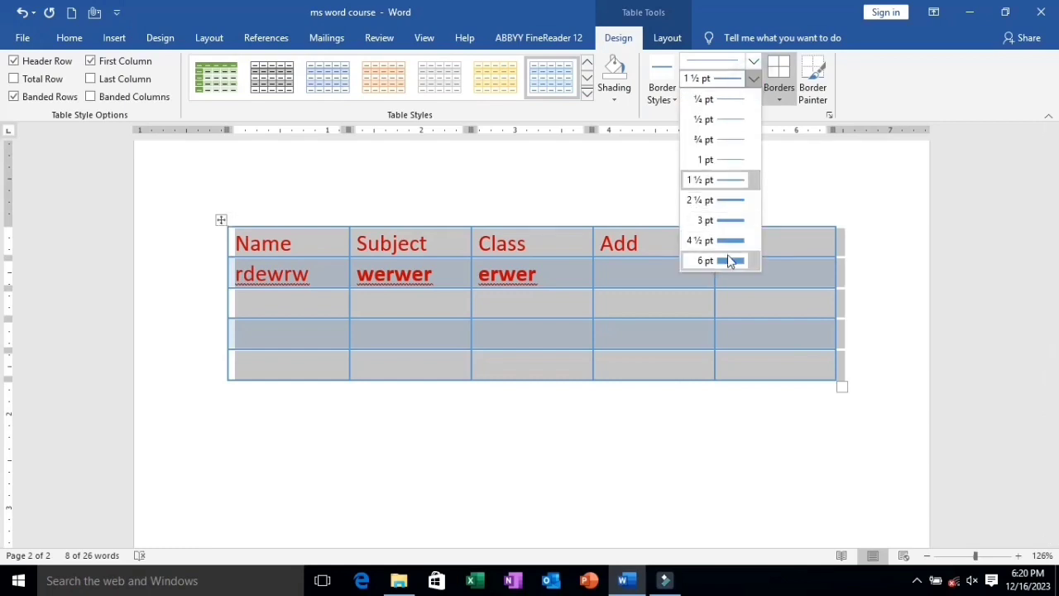
click(730, 261)
click(778, 99)
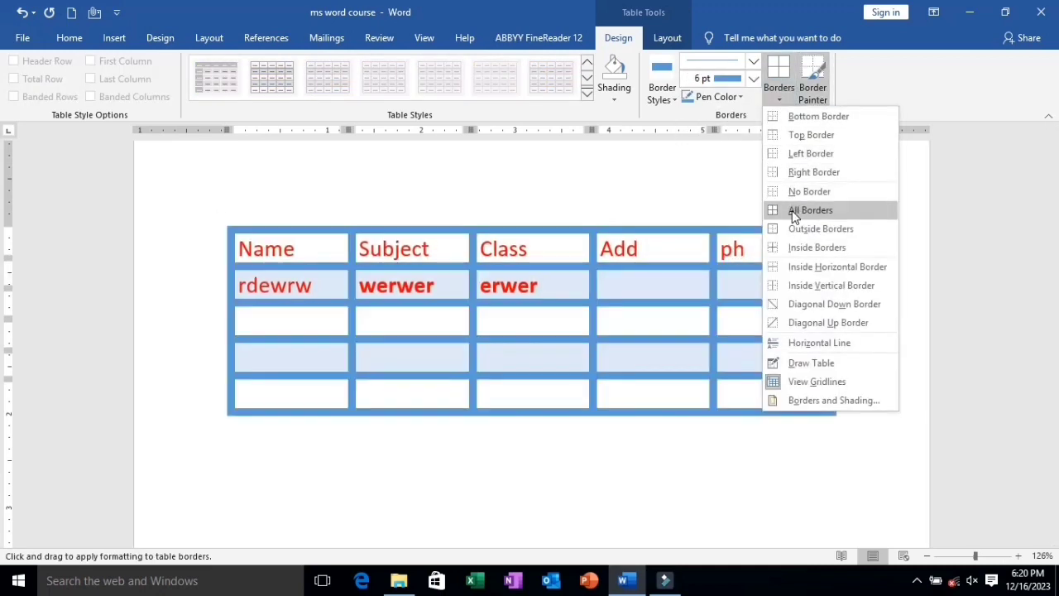
click(793, 212)
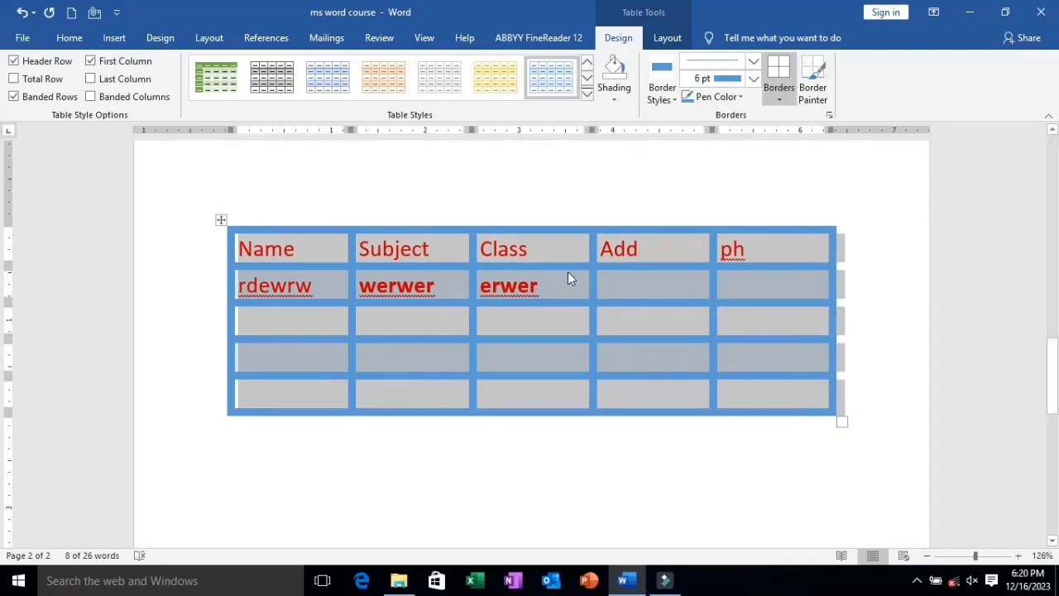
Set the line weight to ½ pt and apply it to all borders of the table.
click(732, 82)
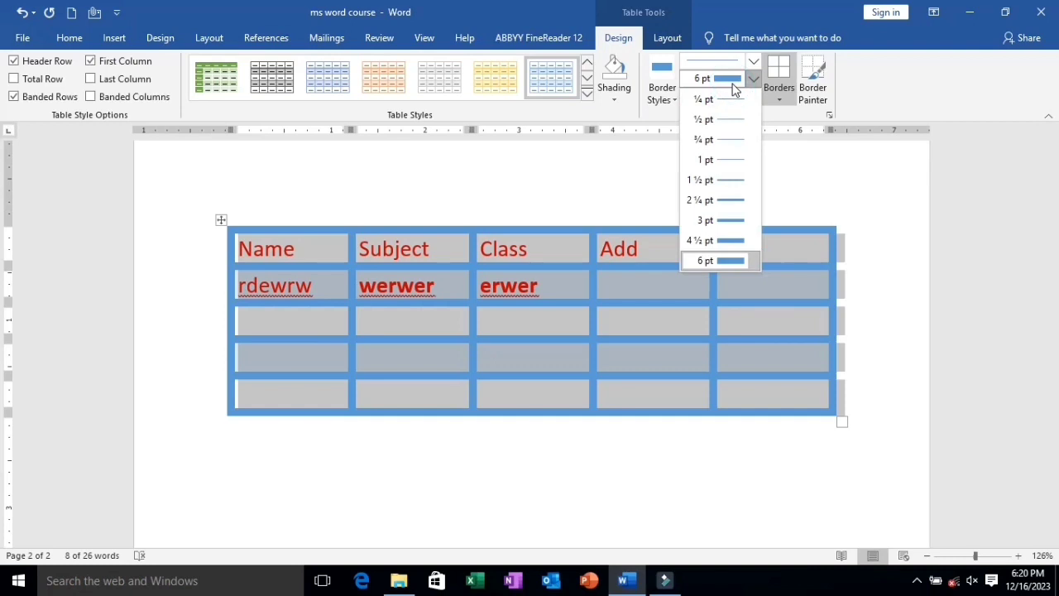
click(713, 127)
click(776, 99)
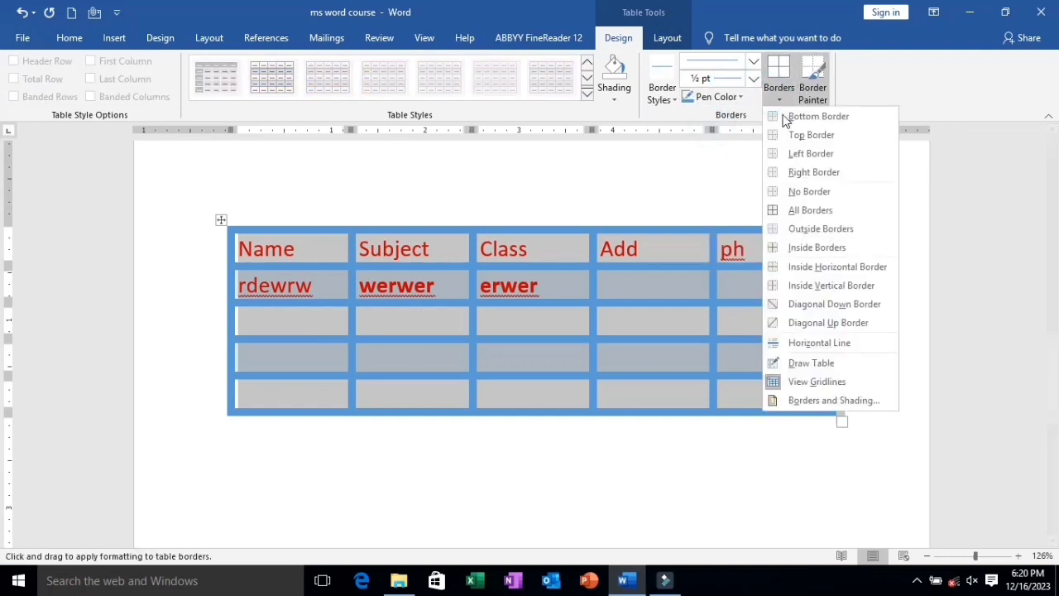
click(815, 209)
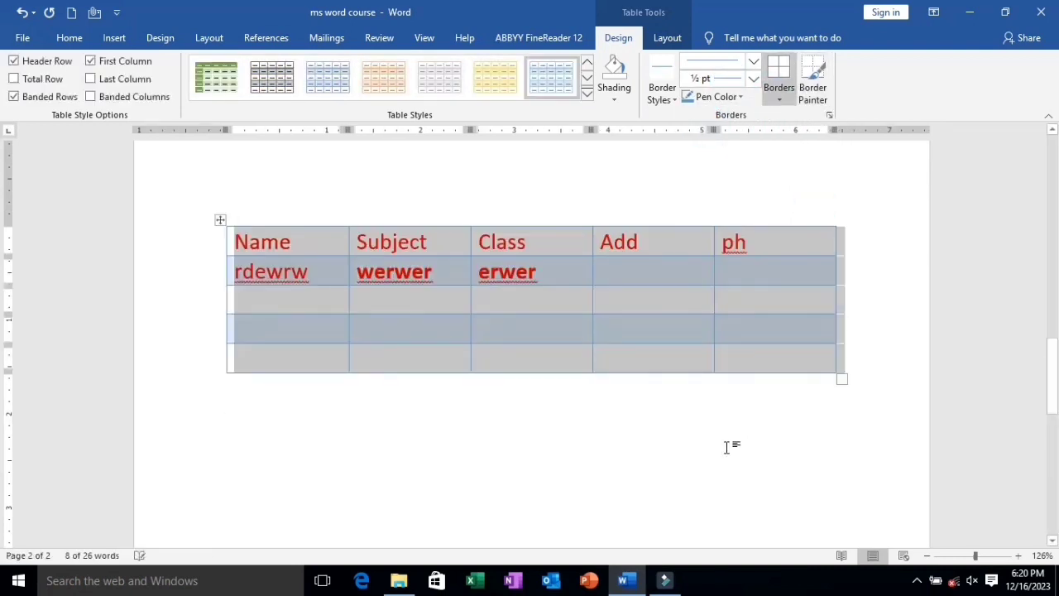
click(727, 447)
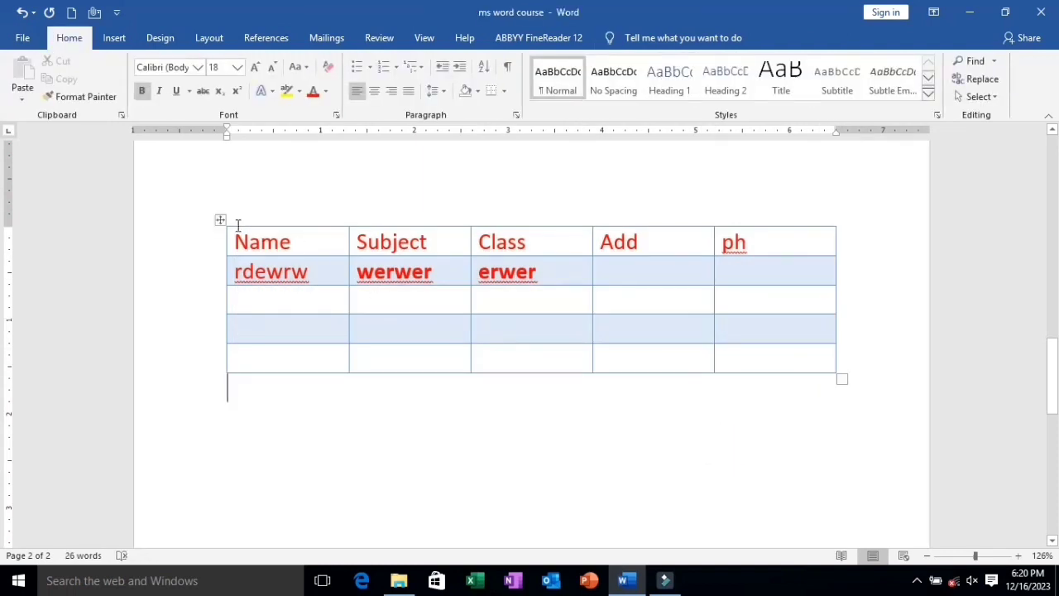
Shade the table's header row with Blue, Accent 1, Darker 25%, and replace that shading with light green.
click(220, 220)
click(618, 38)
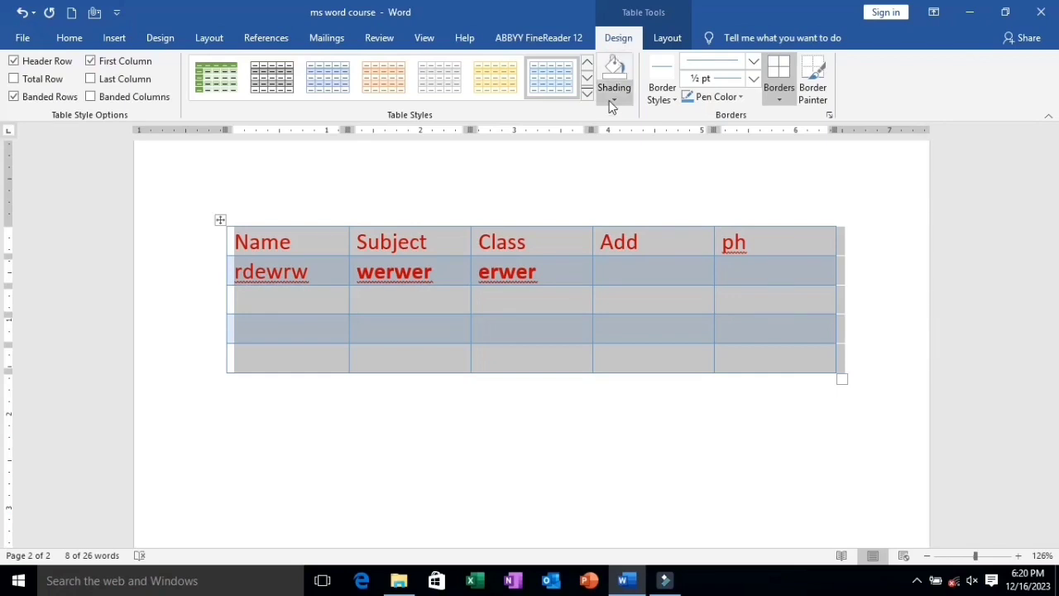
click(411, 277)
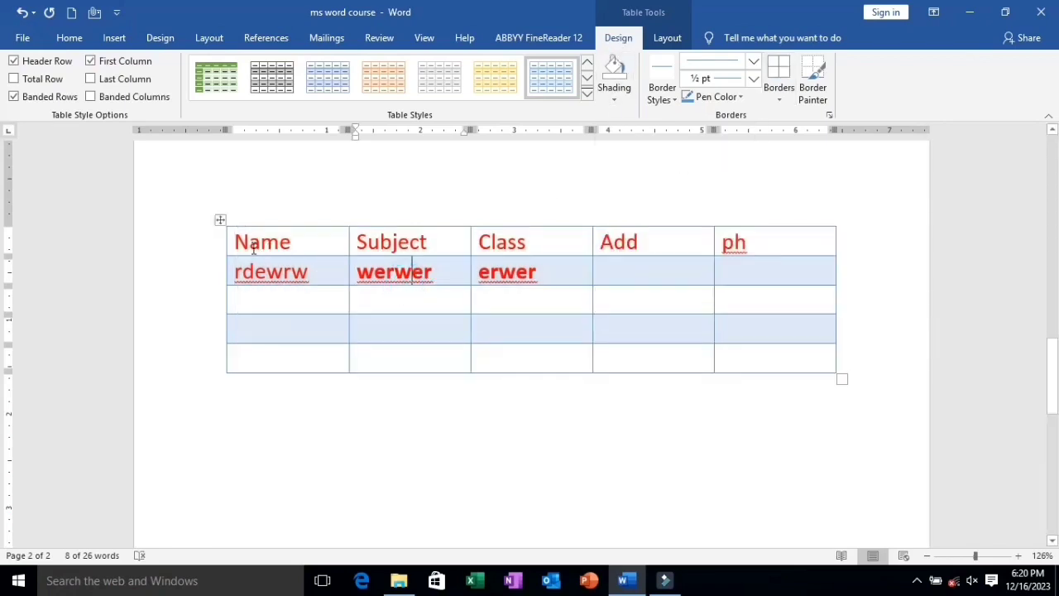
drag(247, 242, 778, 248)
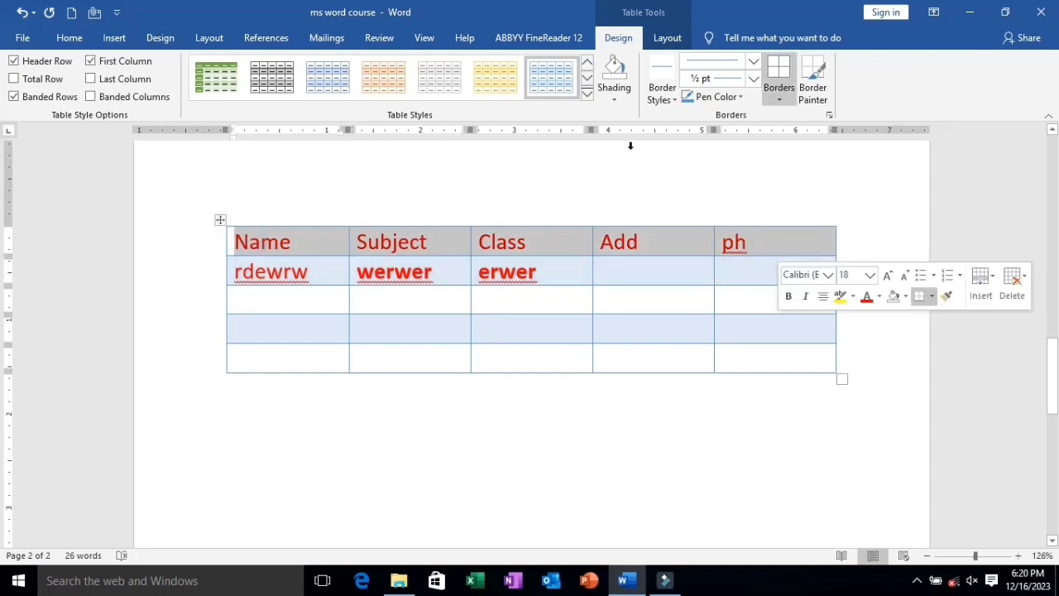
click(616, 101)
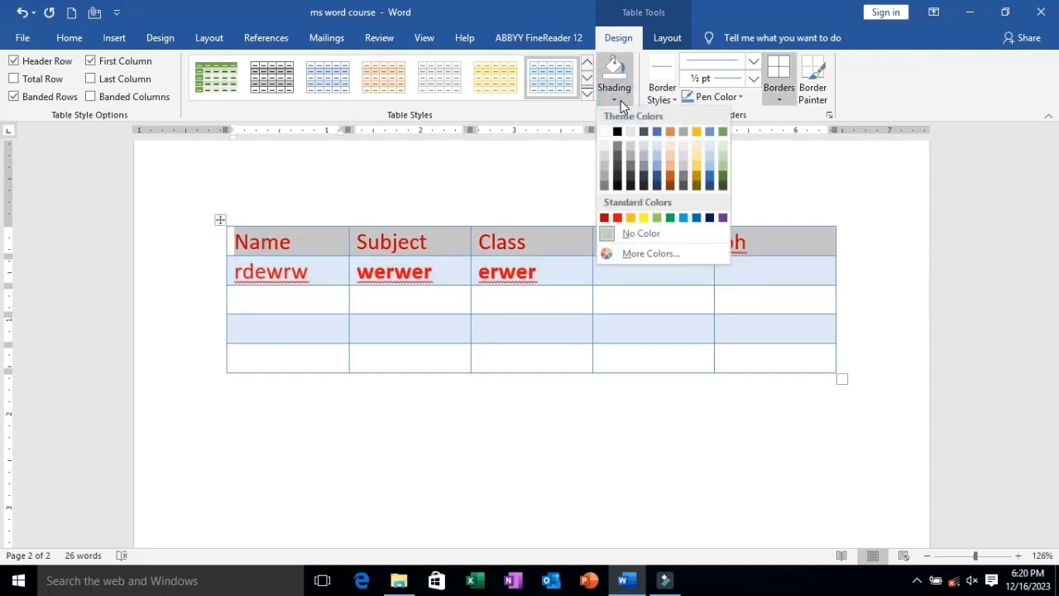
click(653, 175)
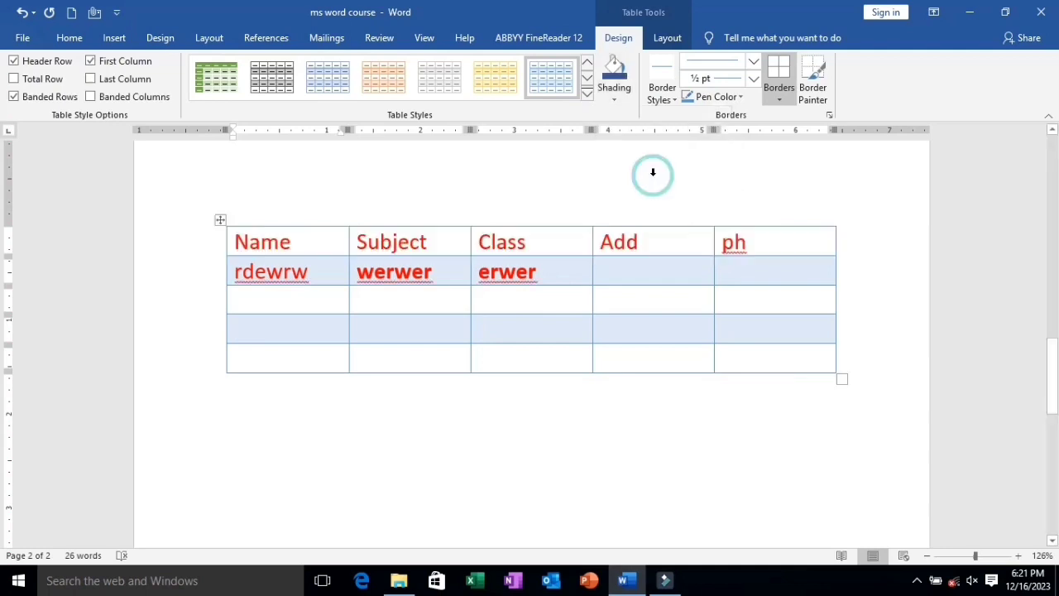
click(615, 98)
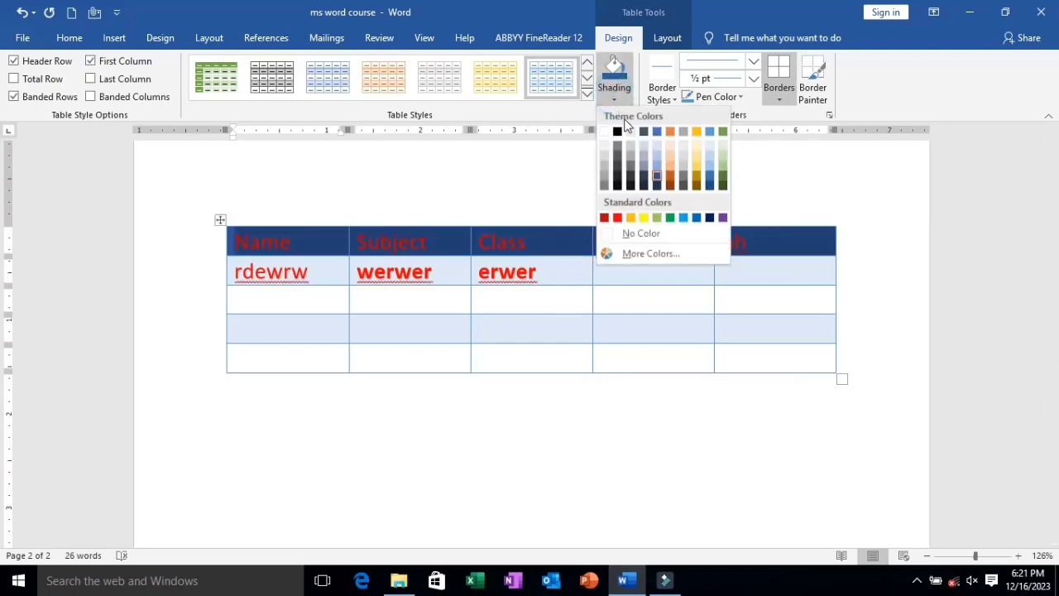
click(724, 176)
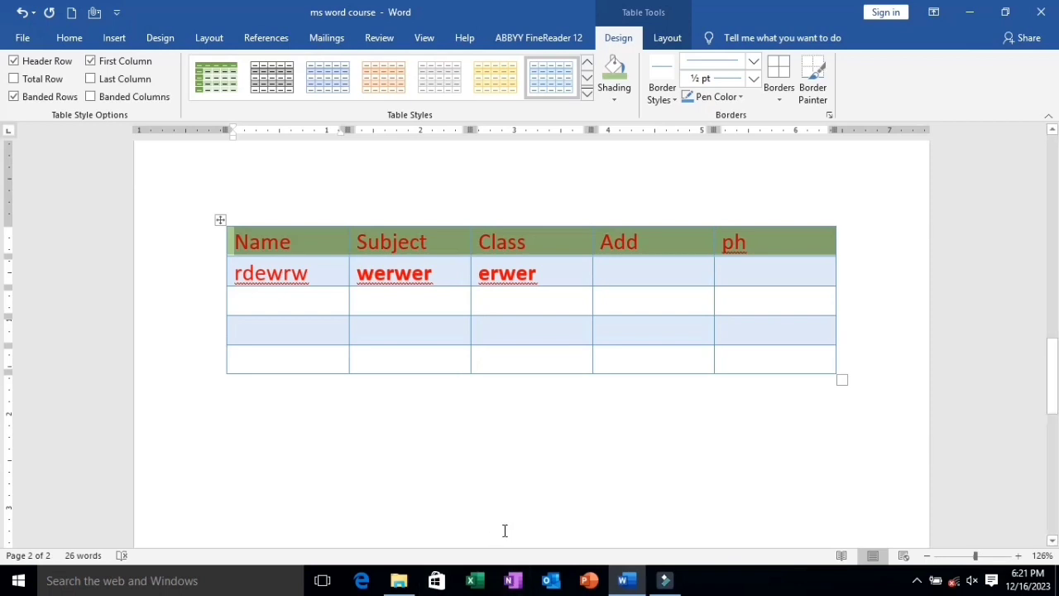
Apply the ½ pt single-line border to all borders of the header row.
click(666, 95)
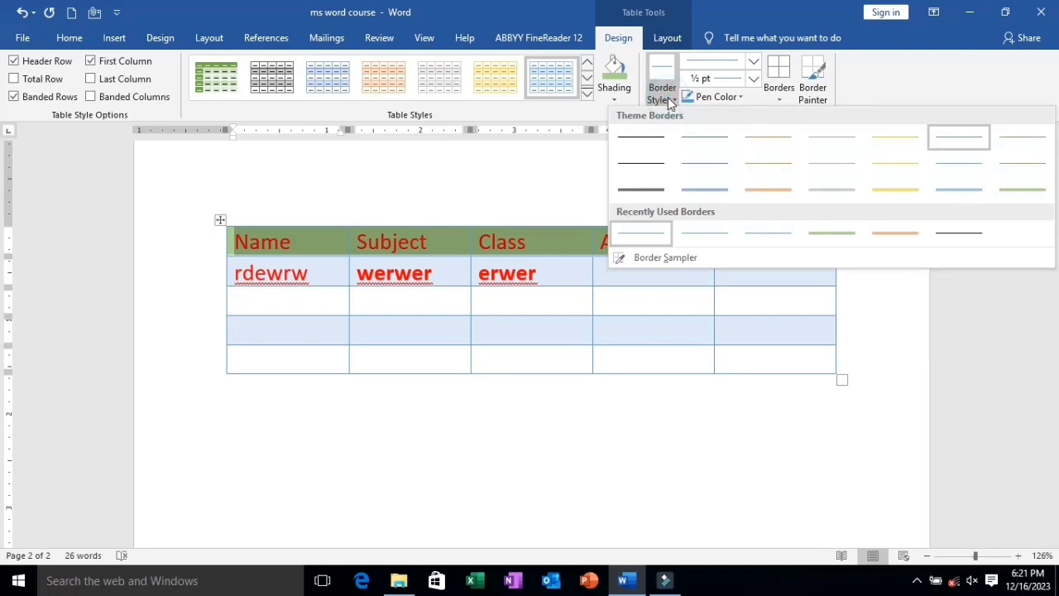
click(752, 83)
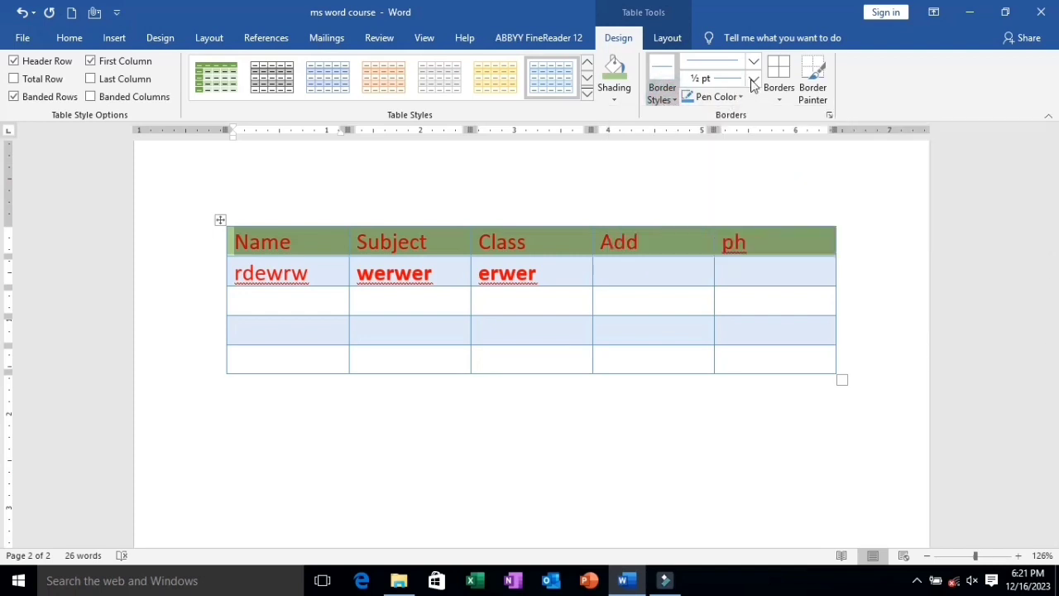
click(752, 83)
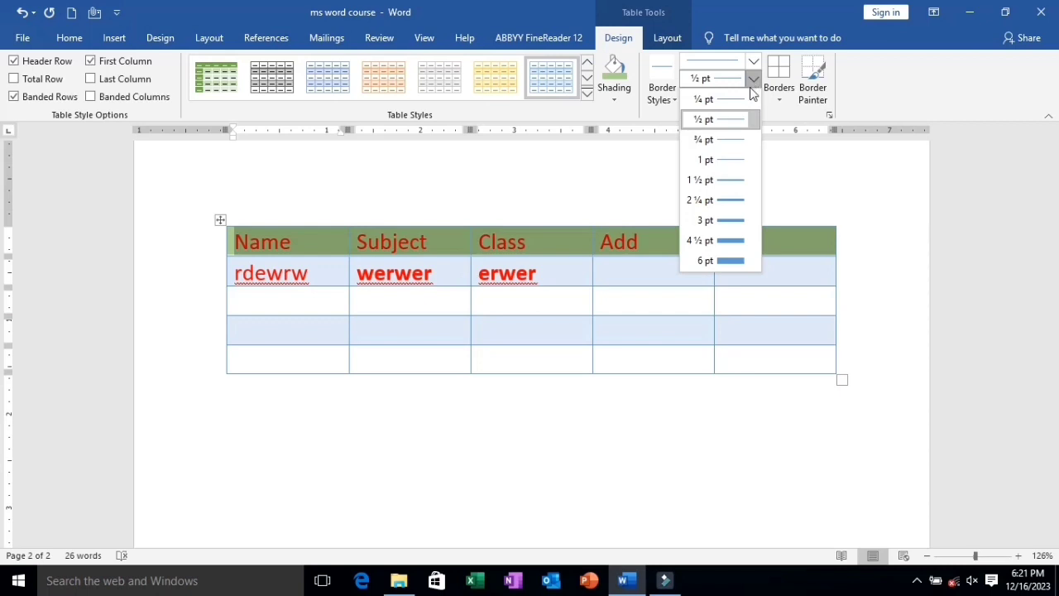
click(776, 93)
click(775, 93)
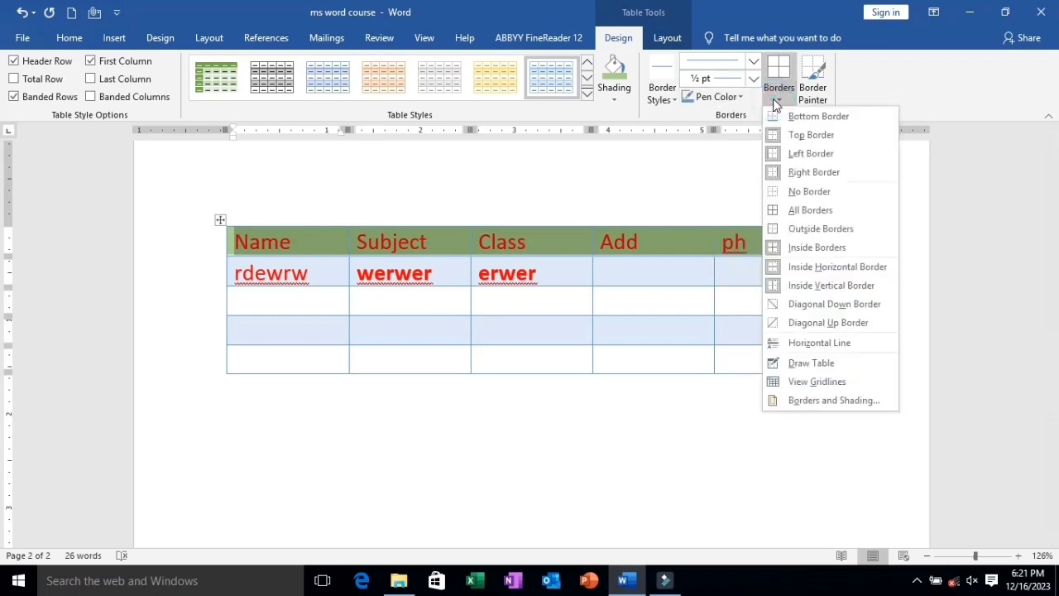
click(819, 207)
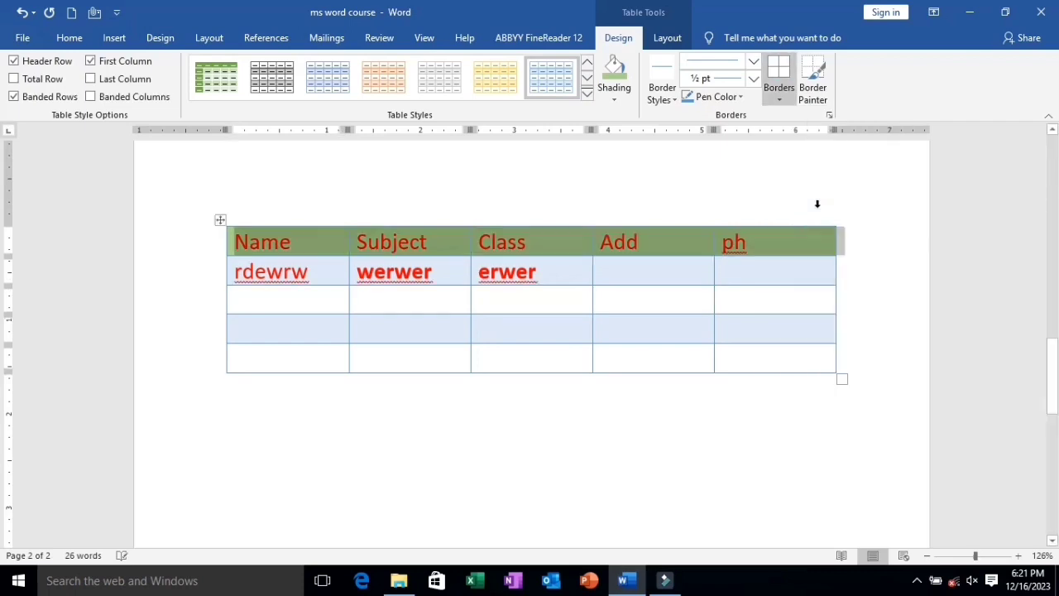
Remove the left border of the whole table and undo that removal.
click(775, 98)
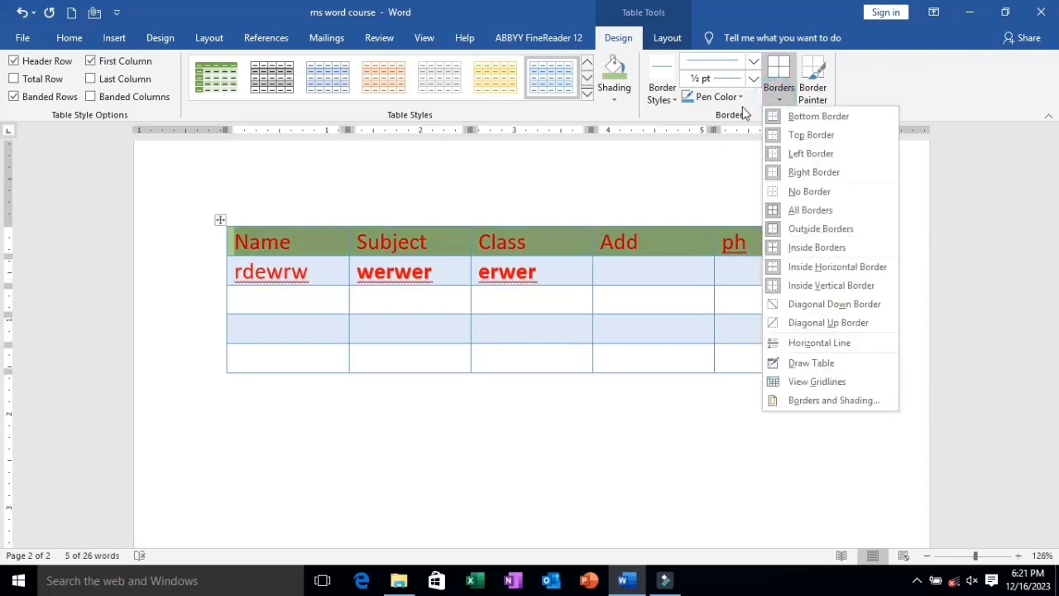
click(218, 220)
click(219, 220)
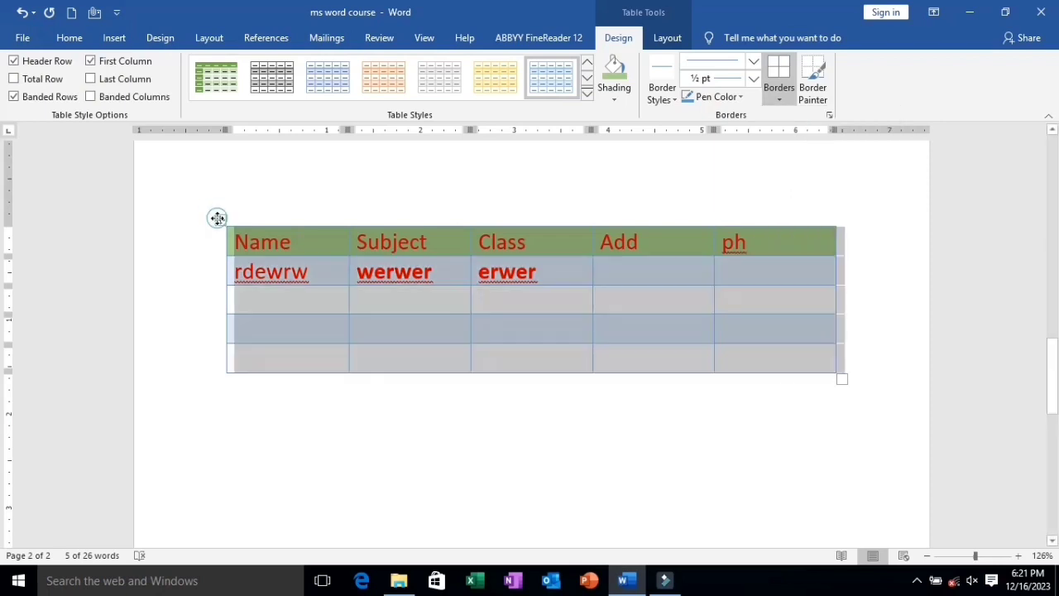
click(781, 100)
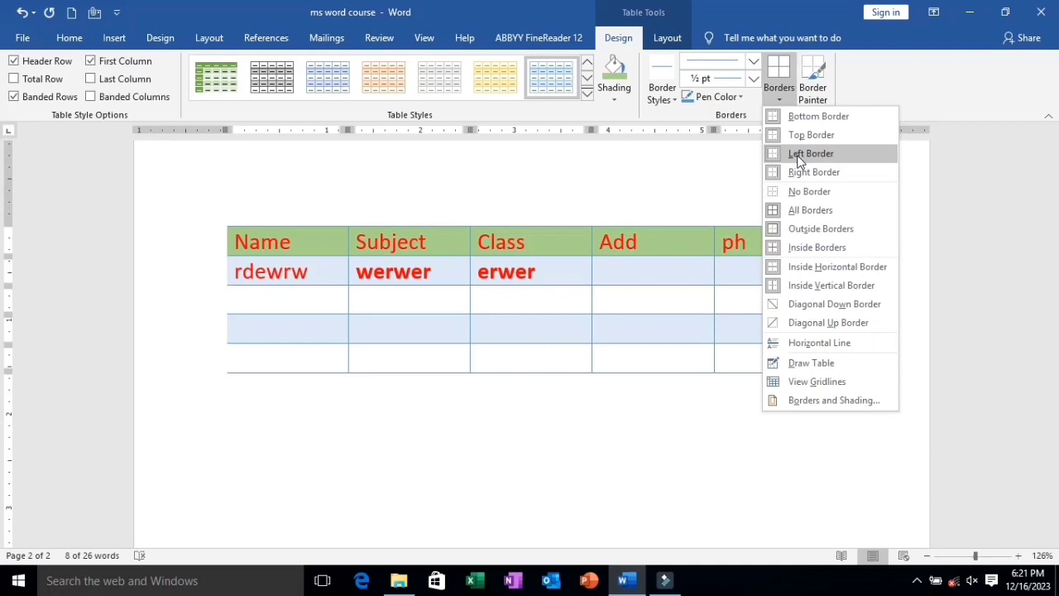
click(800, 161)
click(631, 461)
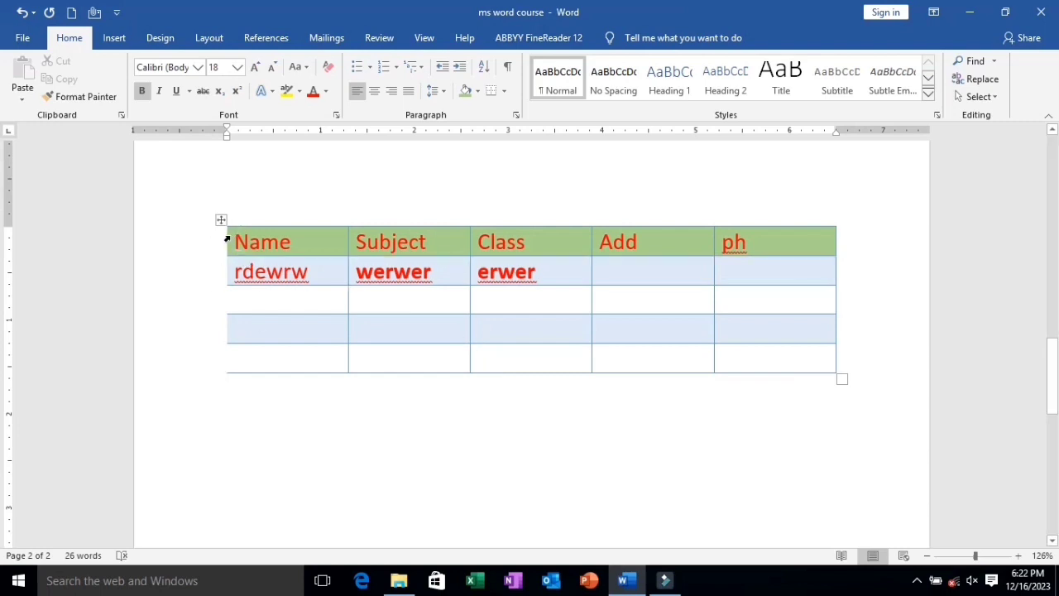
key(ctrl+z)
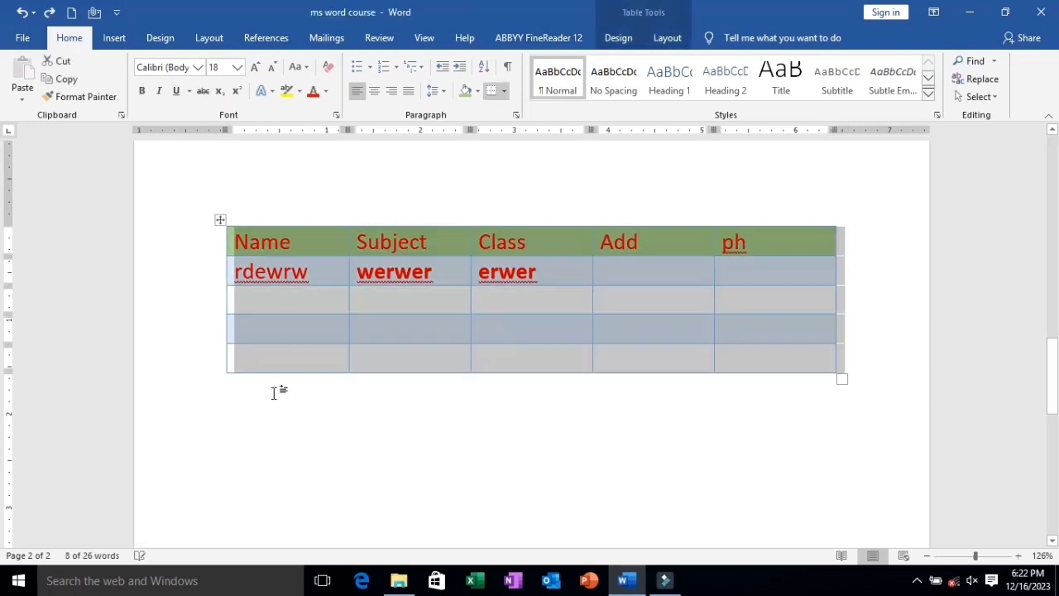
click(273, 393)
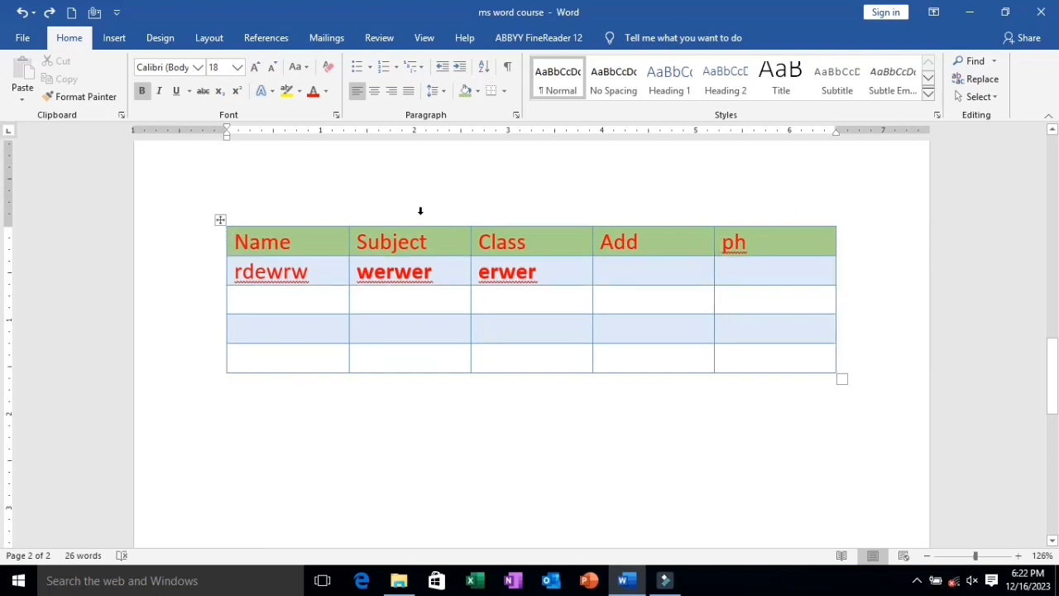
Remove the right border of the whole table.
click(220, 220)
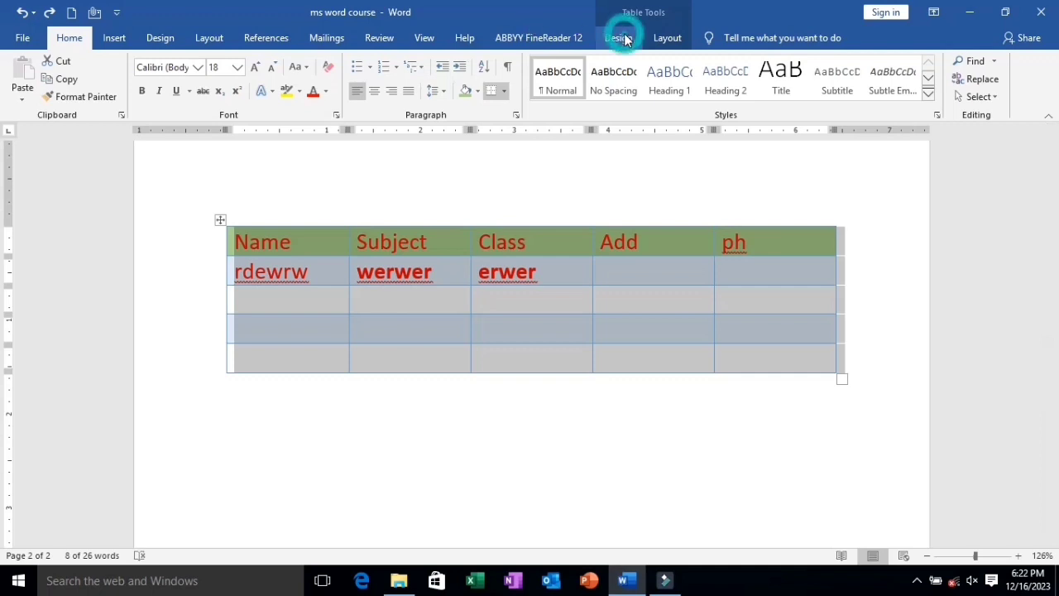
click(620, 36)
click(780, 100)
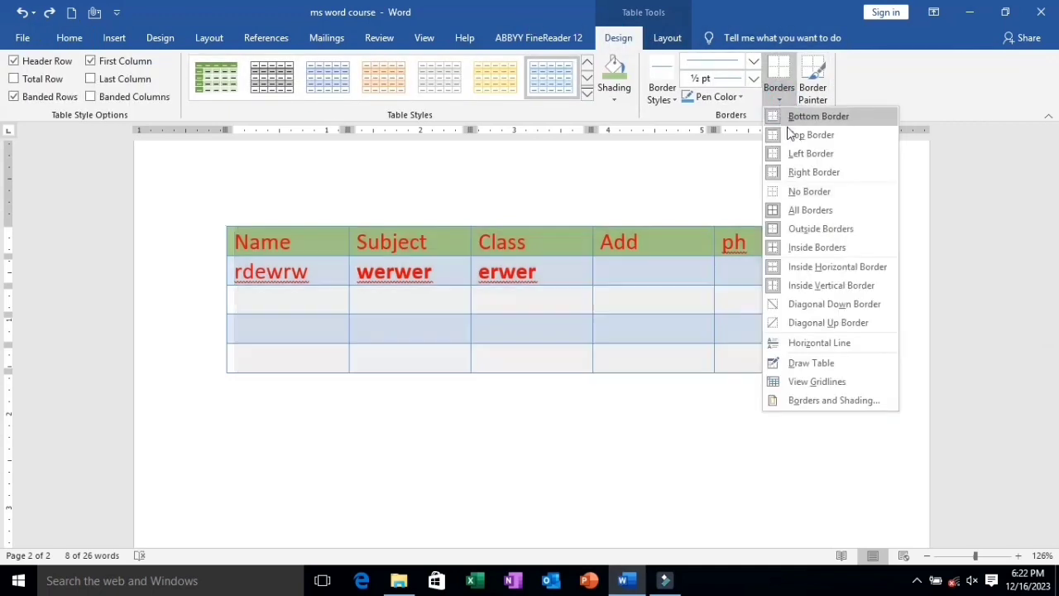
click(799, 172)
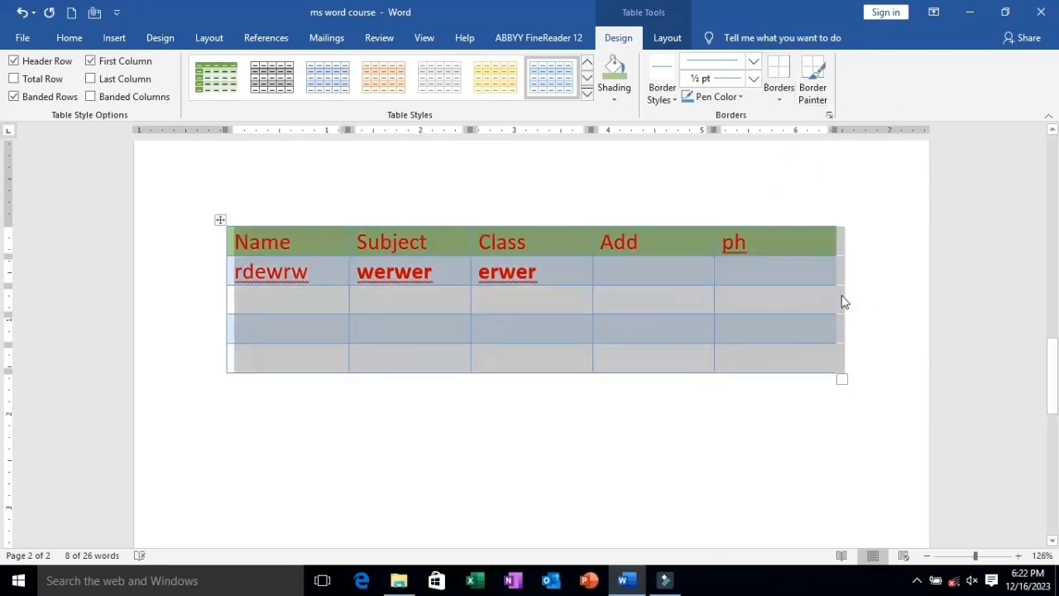
click(838, 310)
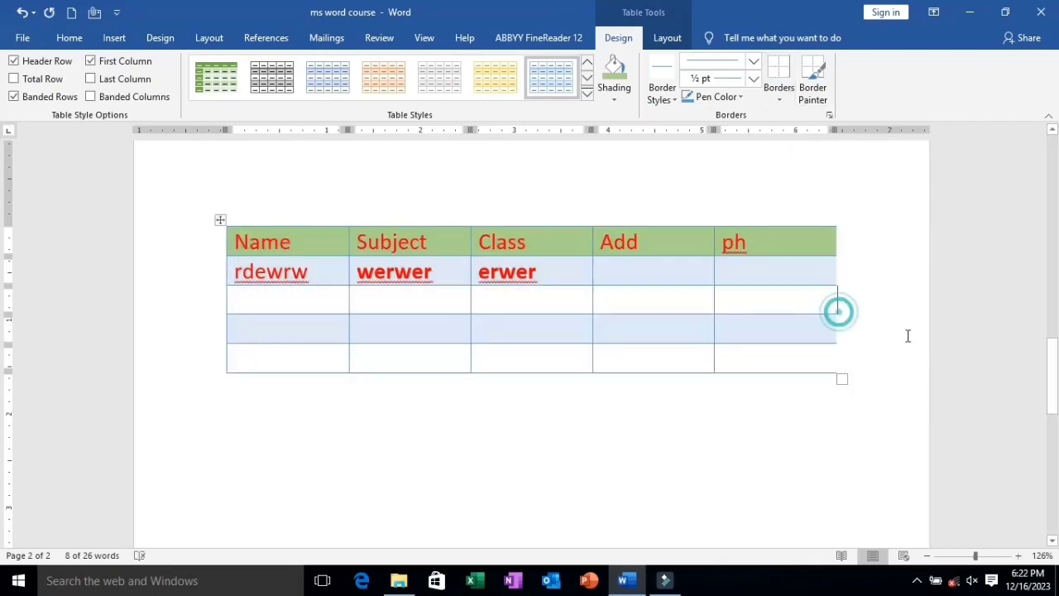
Remove the top border of the whole table.
click(223, 219)
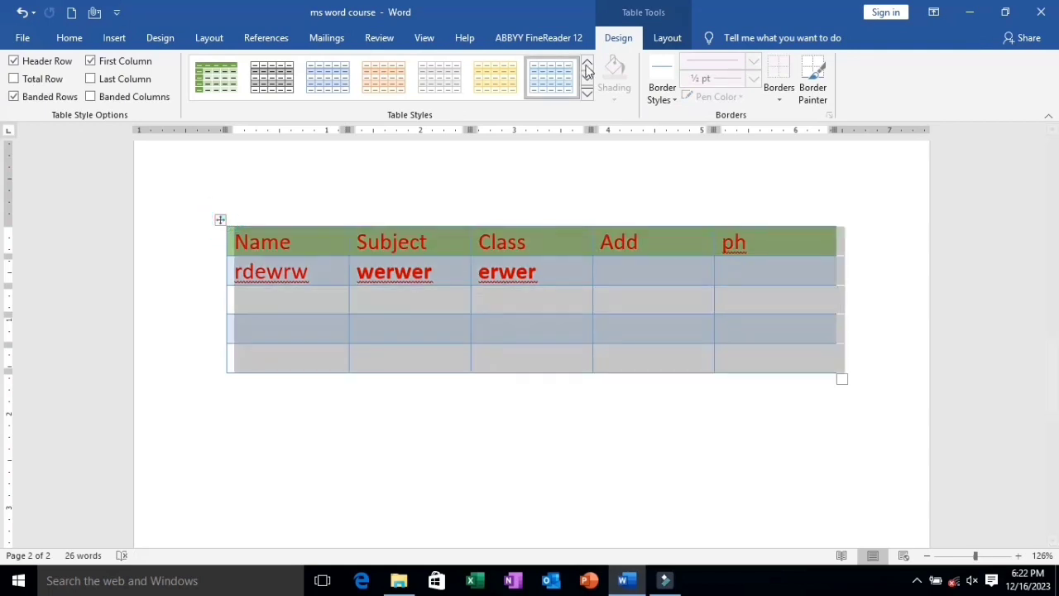
click(781, 99)
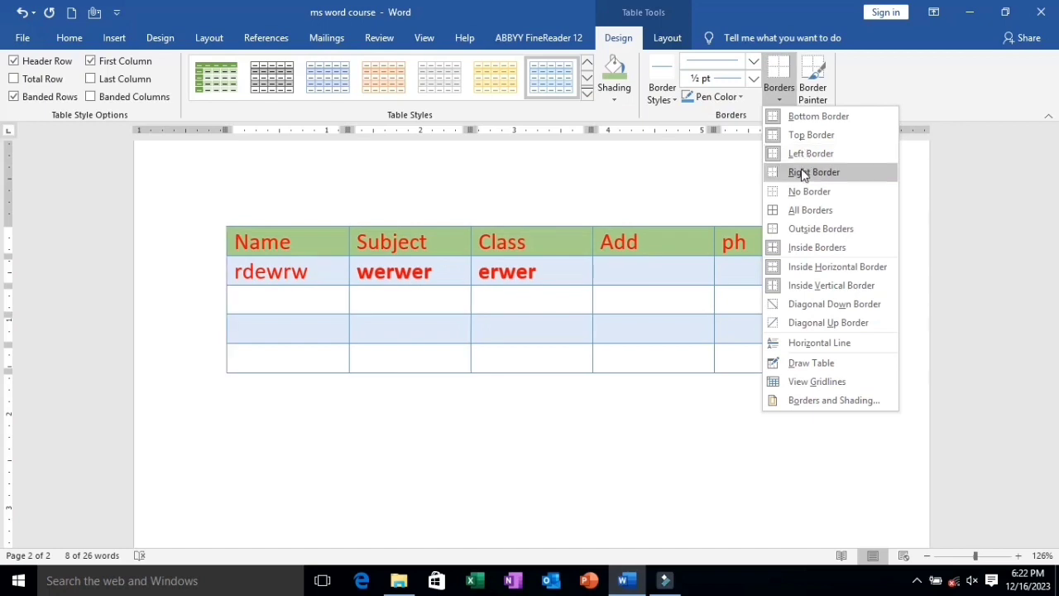
click(804, 137)
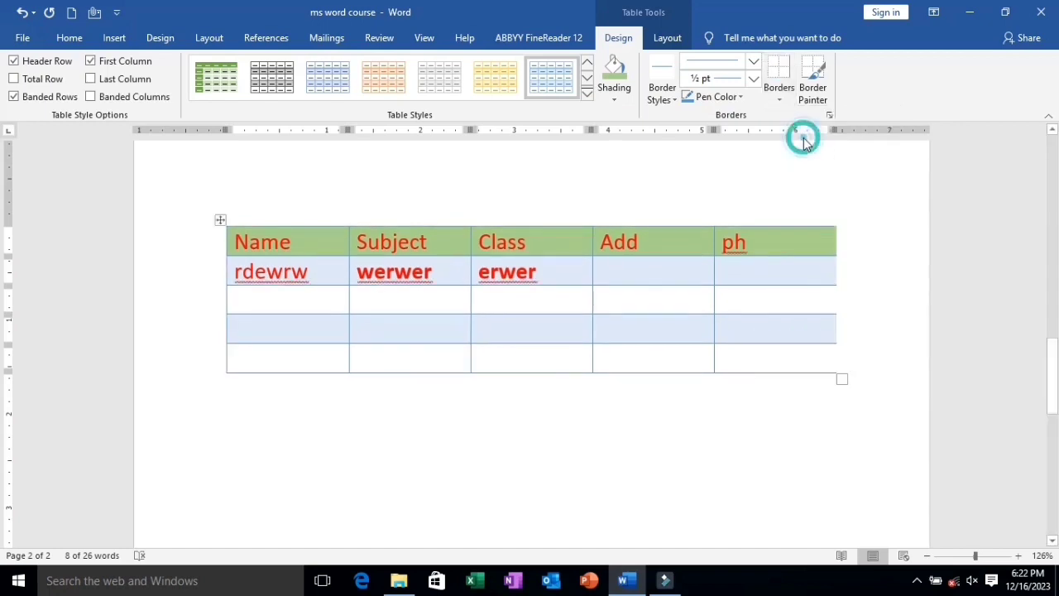
click(648, 414)
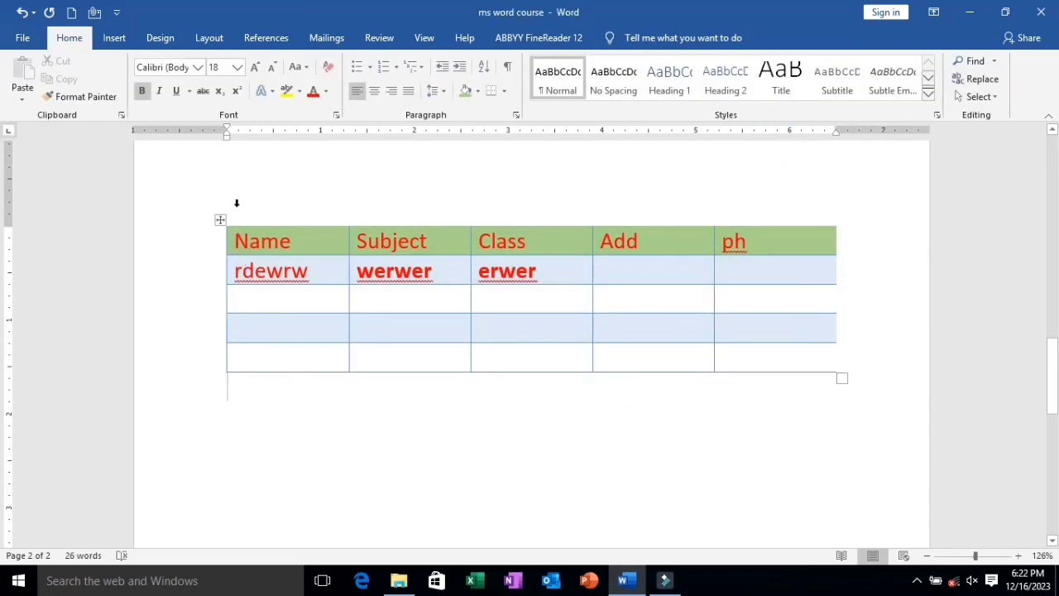
Delete the entire formatted table from the page.
click(220, 220)
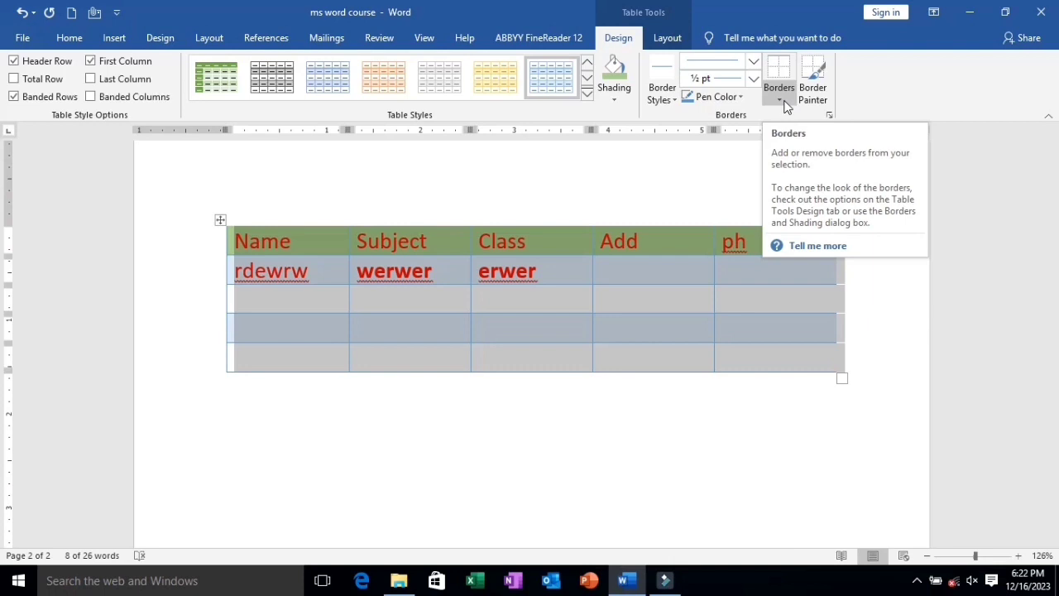
click(218, 220)
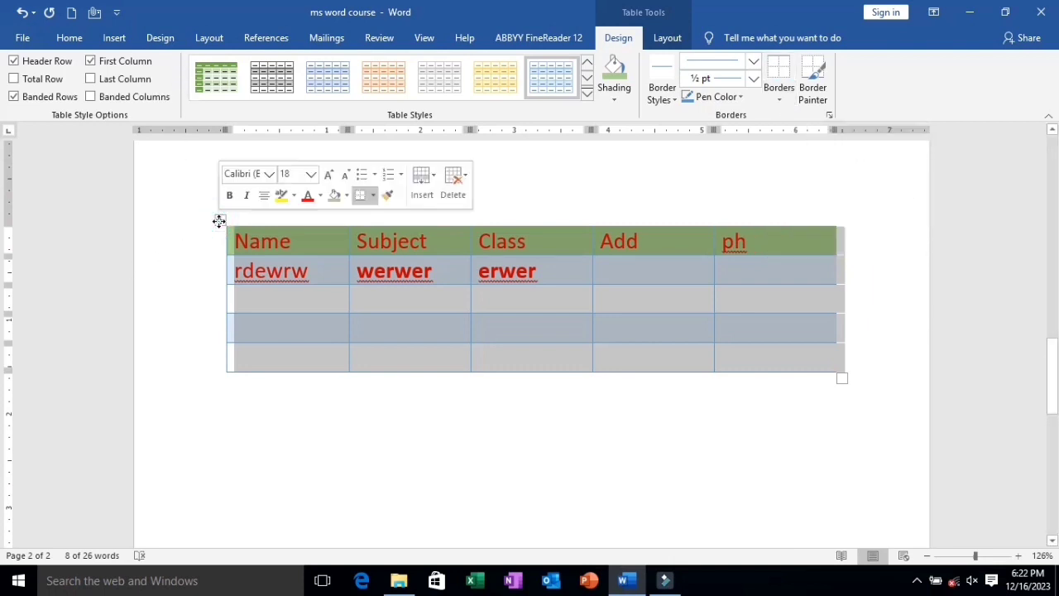
key(BackSpace)
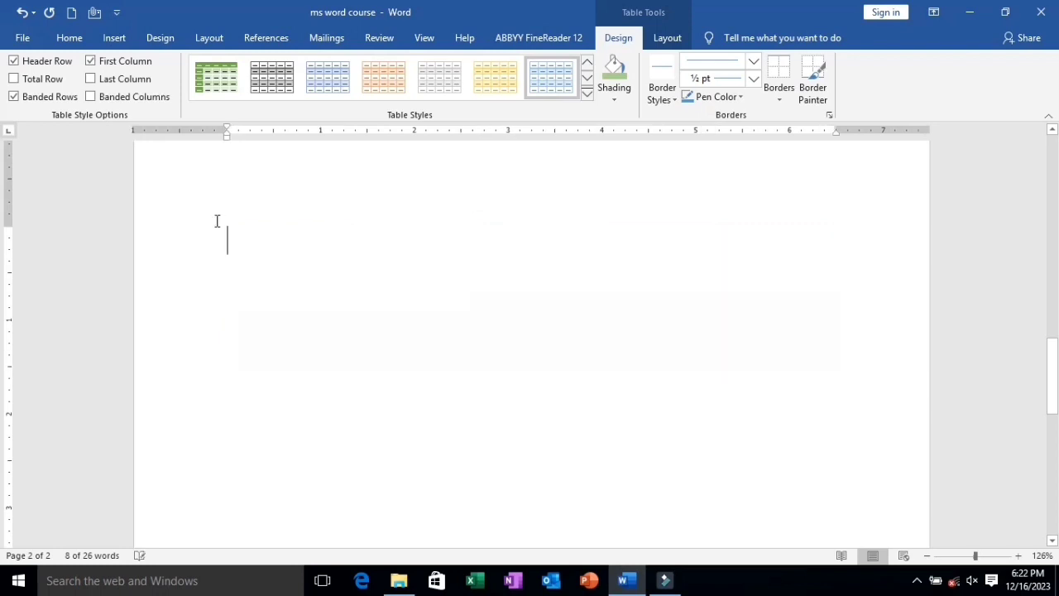
Insert a table with 8 columns and 5 rows through the Insert Table dialog, and delete the whole table.
click(114, 39)
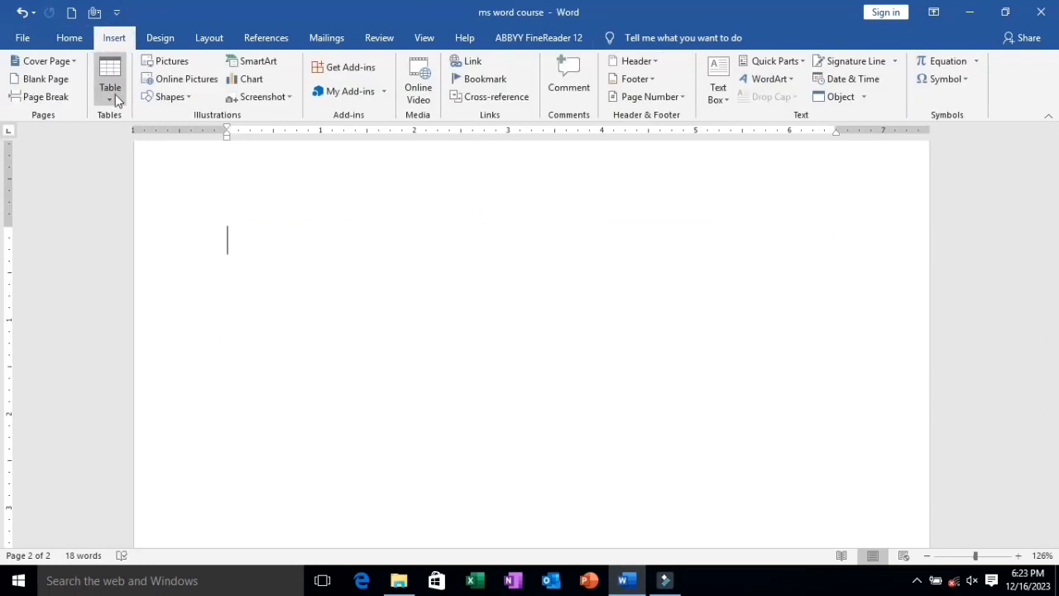
click(110, 93)
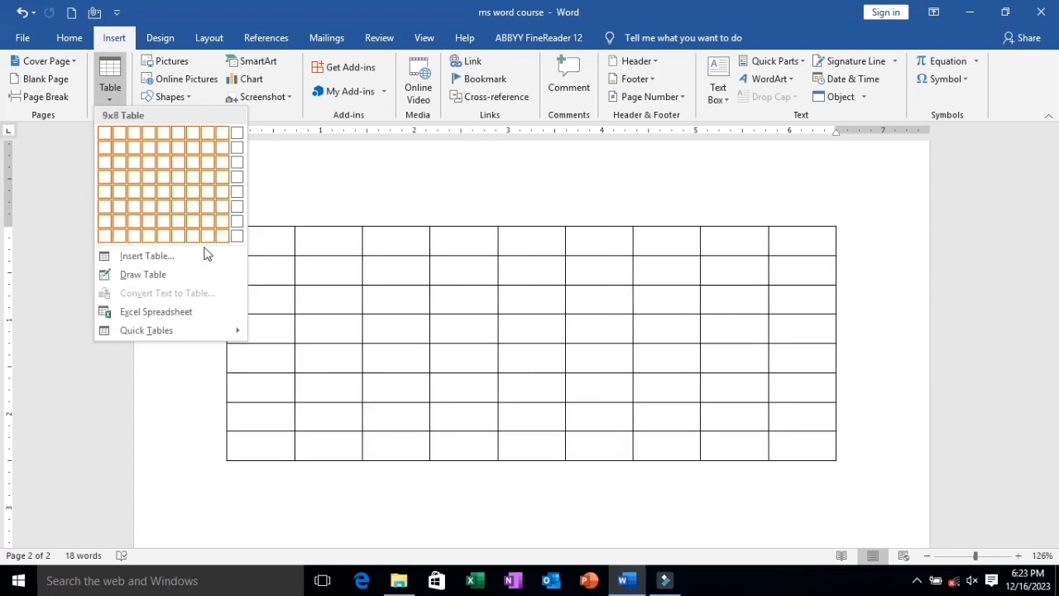
click(164, 257)
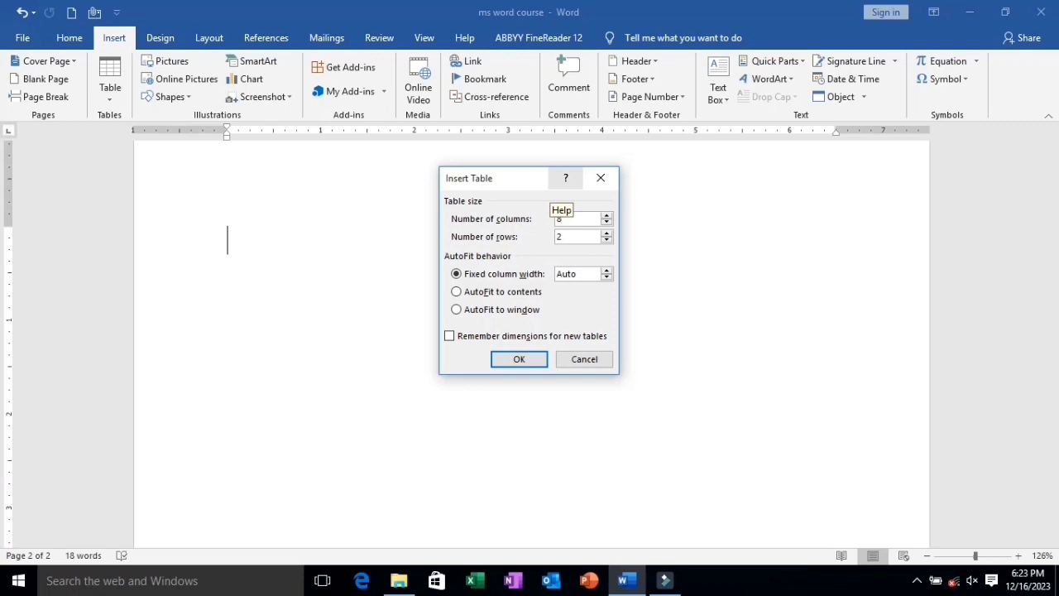
key(Tab)
click(519, 360)
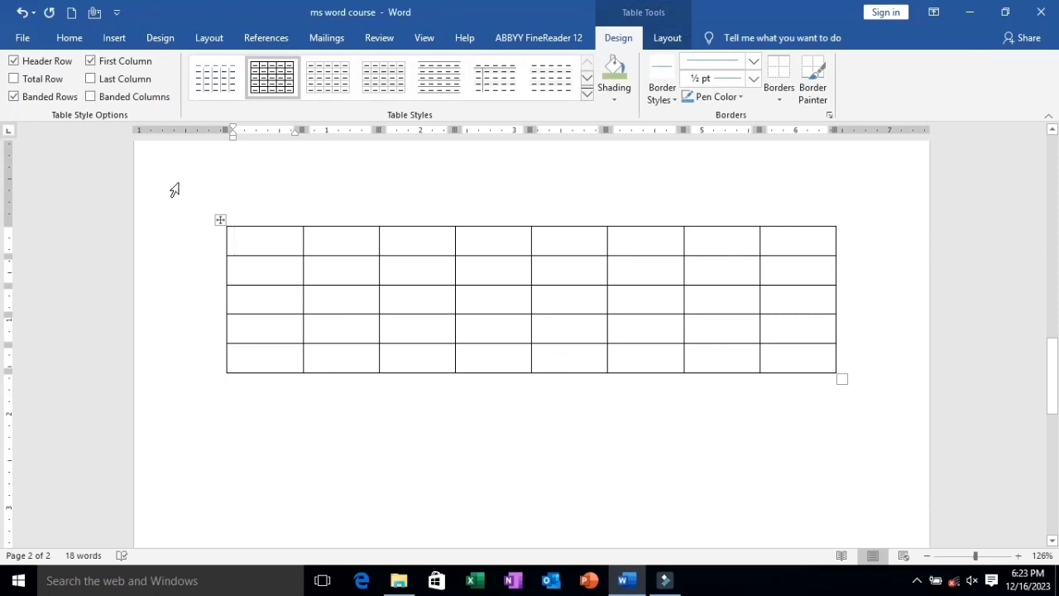
click(220, 219)
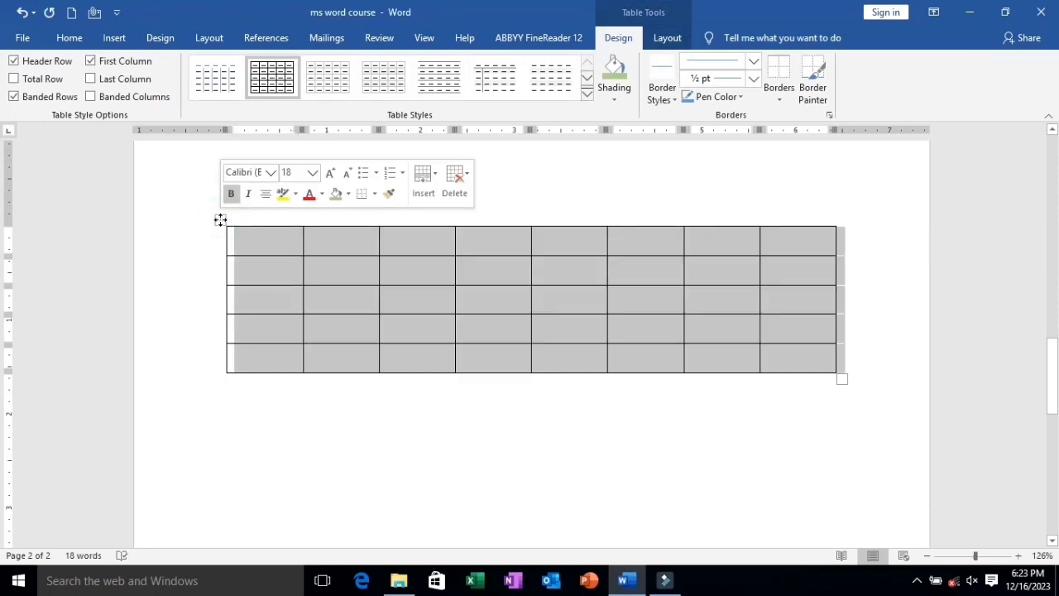
key(BackSpace)
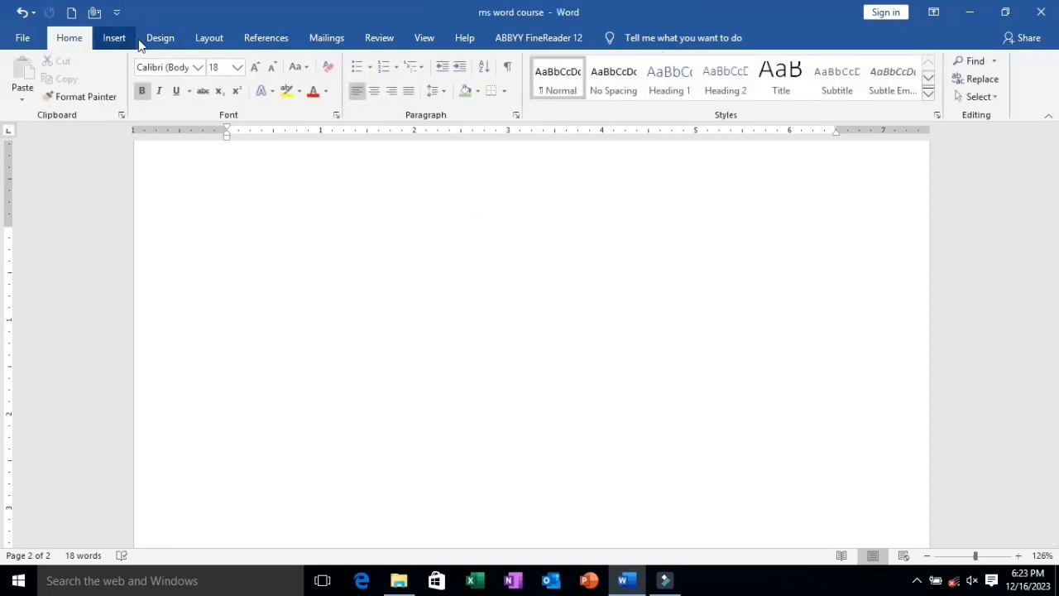
Draw a table frame about 5.64" wide and 1.3" high by hand on the empty page.
click(157, 38)
click(114, 39)
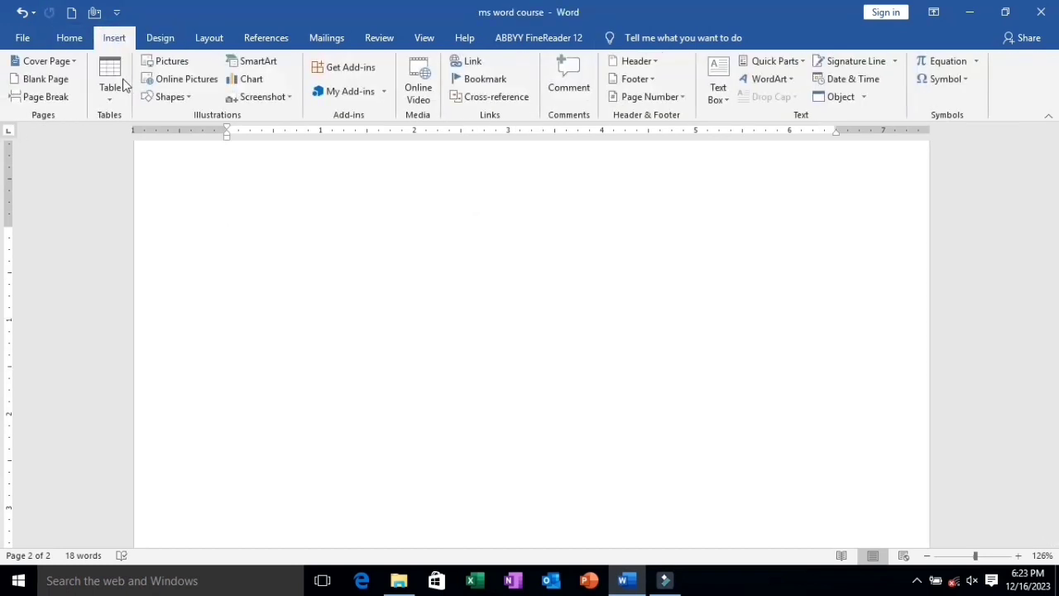
click(107, 91)
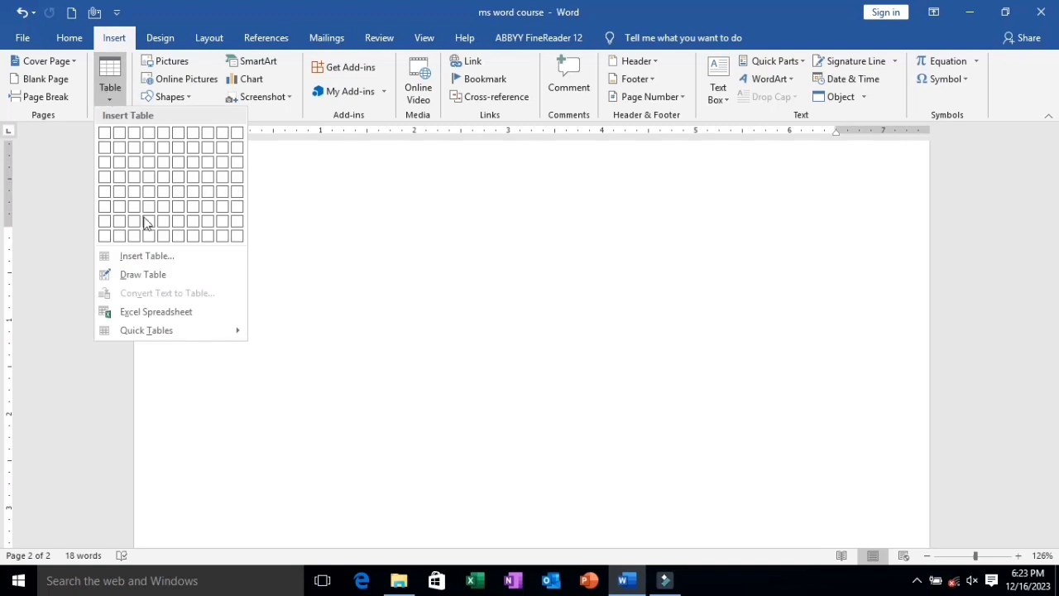
click(148, 274)
mouse_move(209, 246)
mouse_down()
mouse_move(532, 359)
mouse_move(724, 336)
mouse_move(738, 369)
mouse_up()
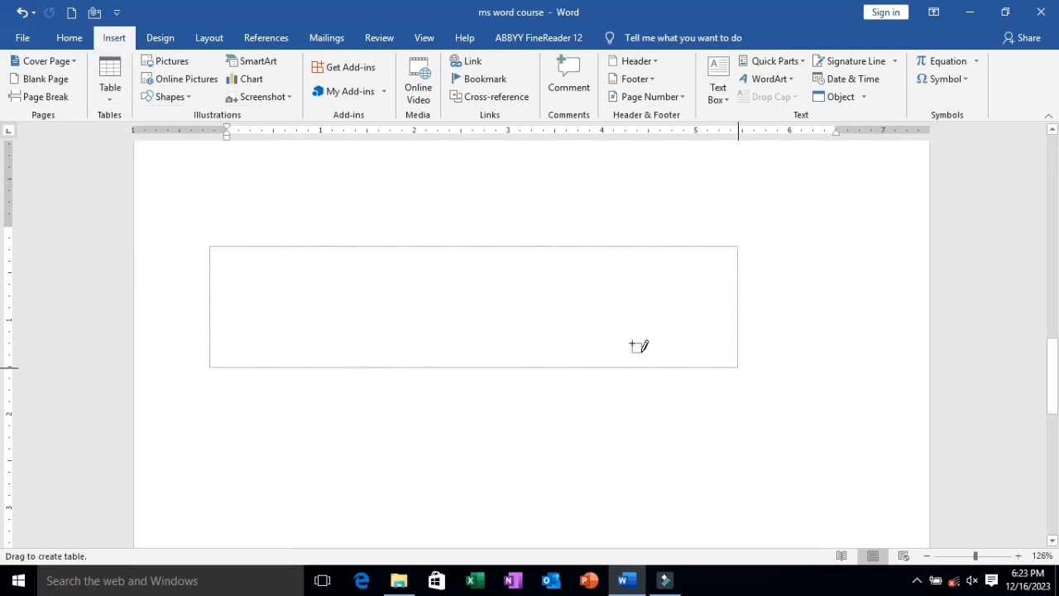
Divide the drawn frame into three columns and three rows with two vertical and two horizontal lines.
drag(343, 231, 329, 387)
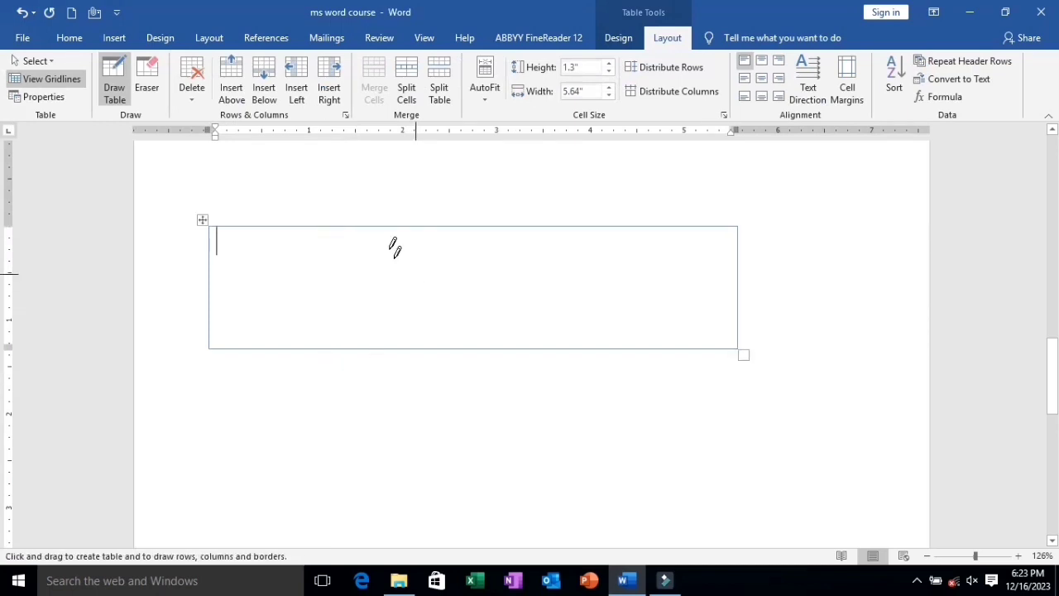
drag(369, 226, 370, 340)
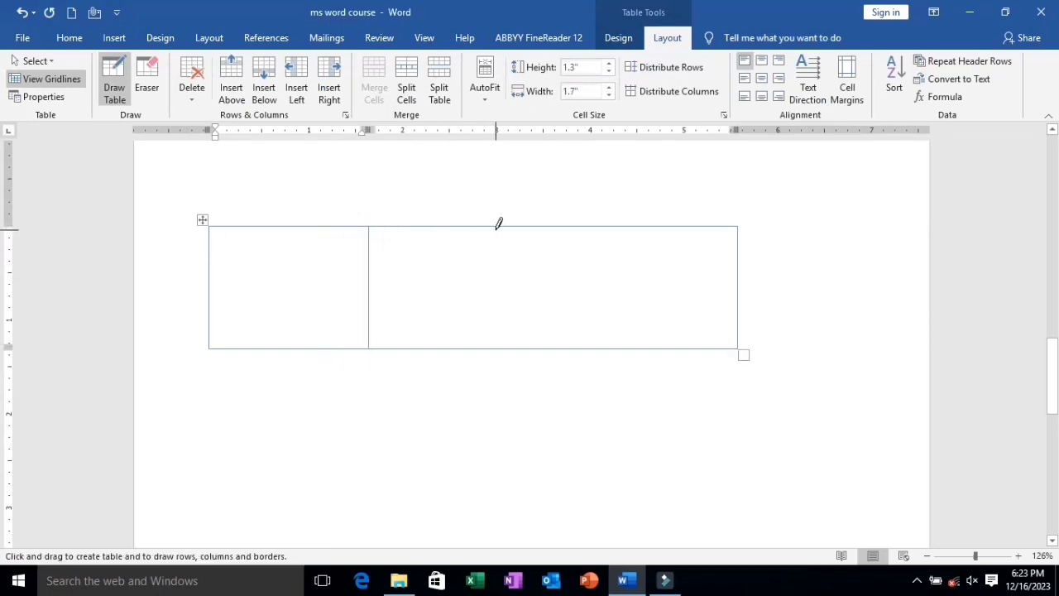
drag(495, 228, 486, 347)
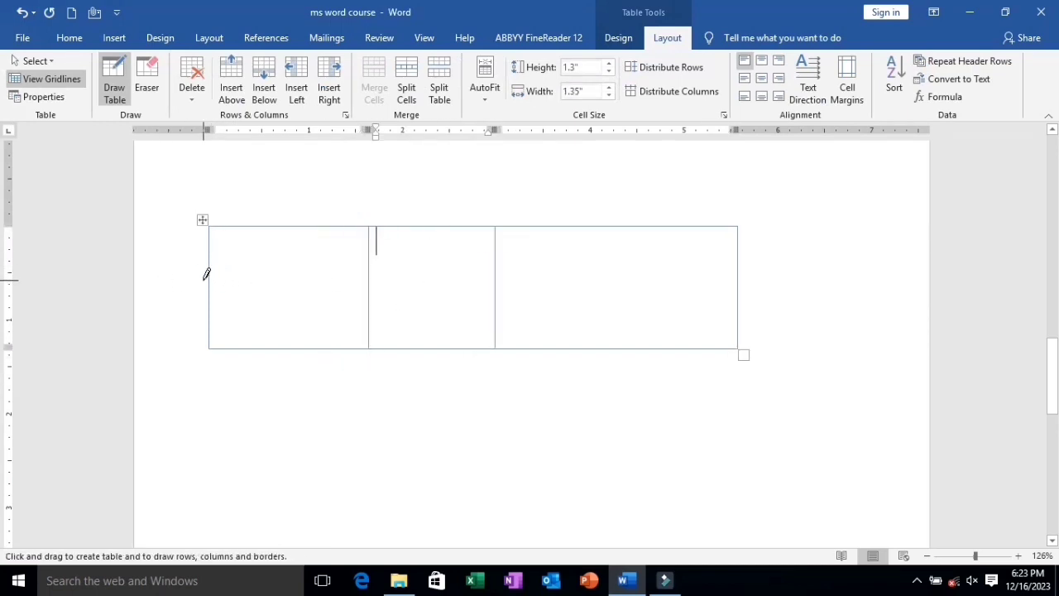
drag(208, 278, 688, 265)
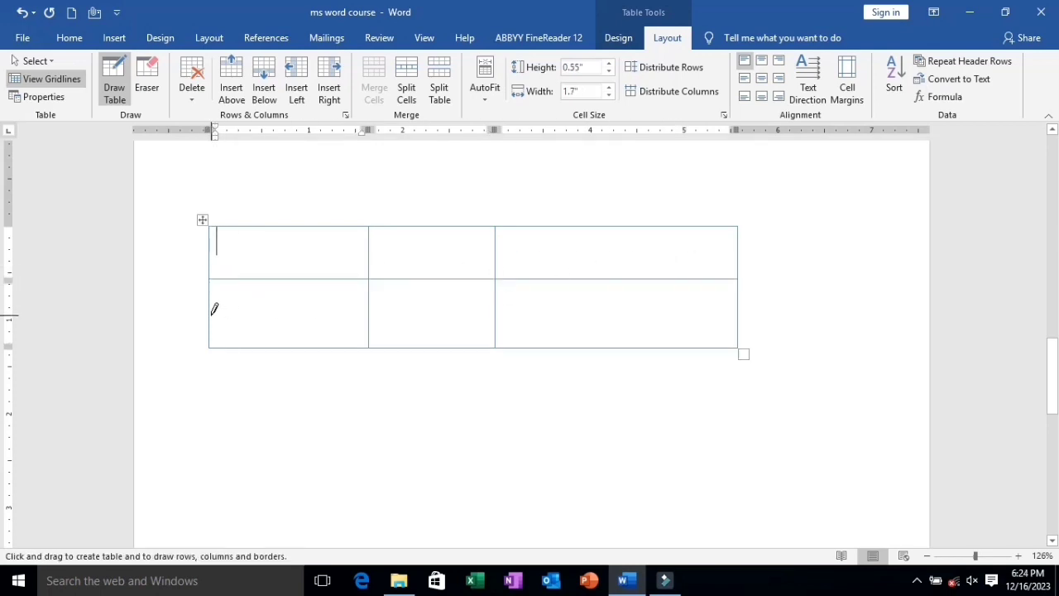
drag(209, 314, 715, 296)
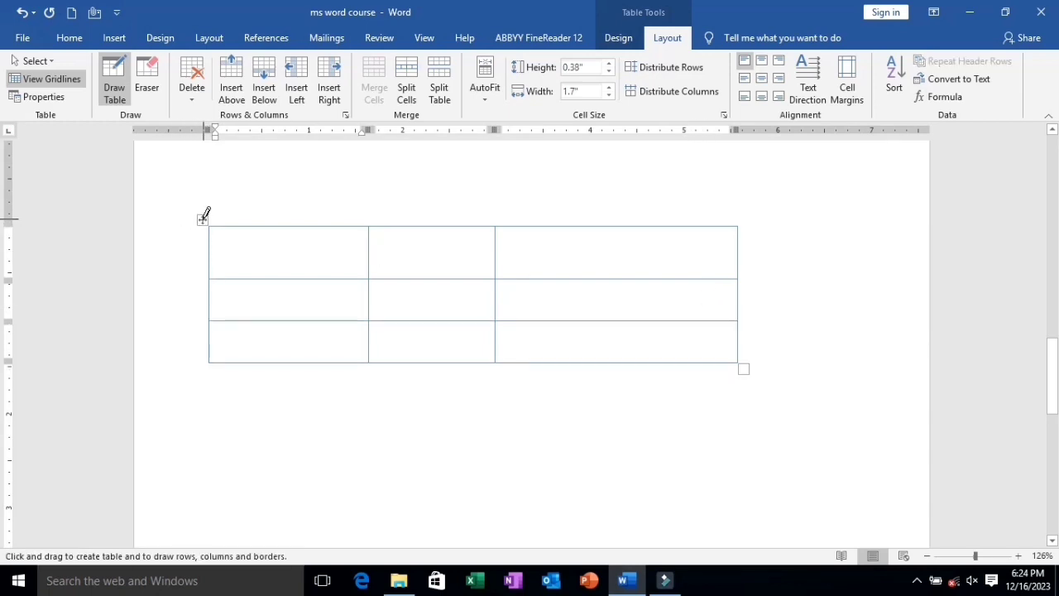
Delete the entire hand-drawn table from the page.
click(202, 219)
click(200, 219)
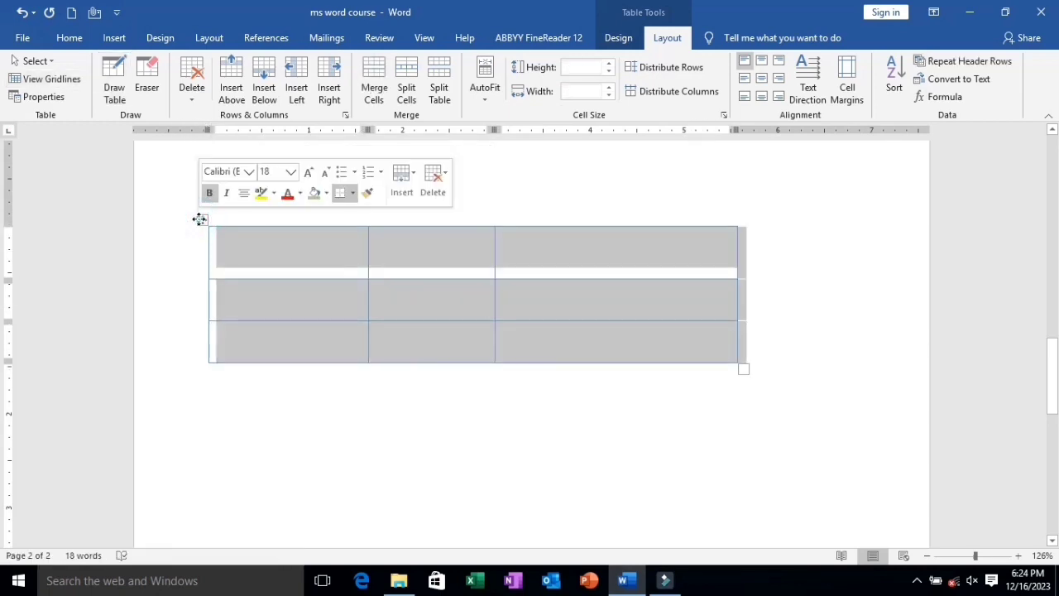
key(BackSpace)
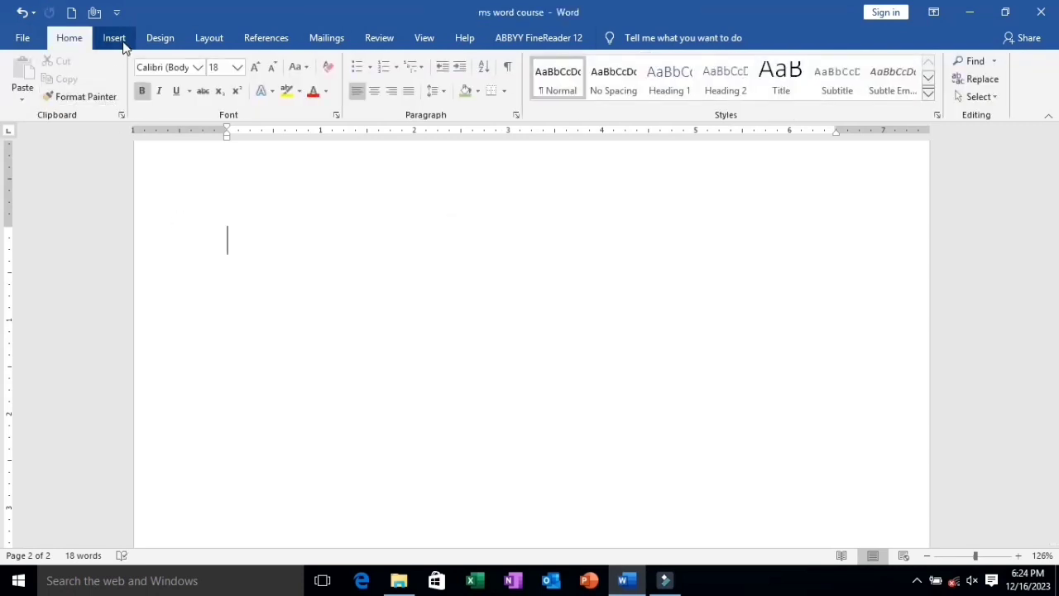
Insert a table with 3 columns and 4 rows from the size grid.
click(115, 38)
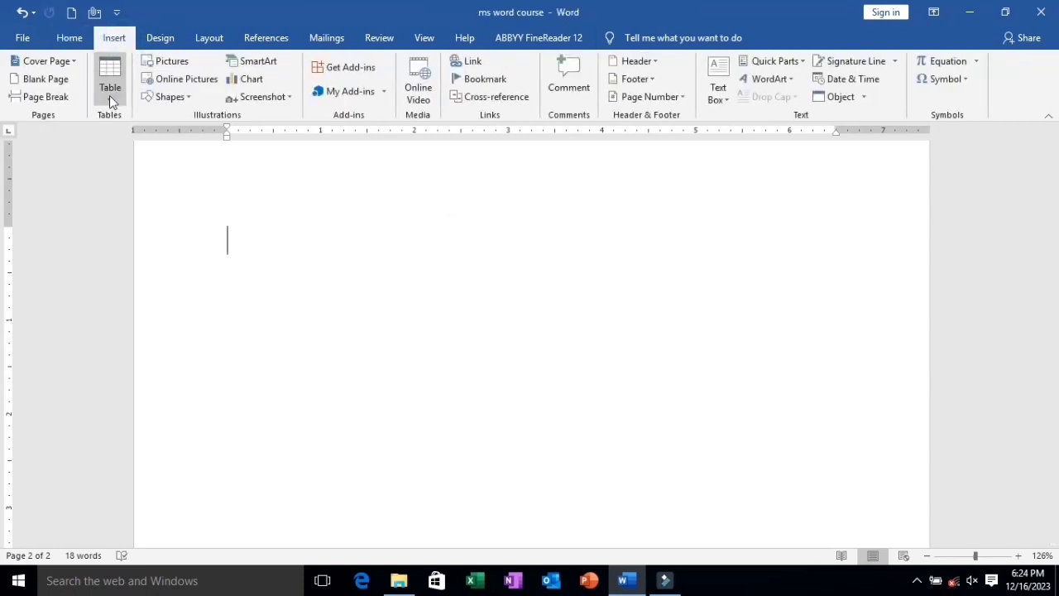
click(110, 95)
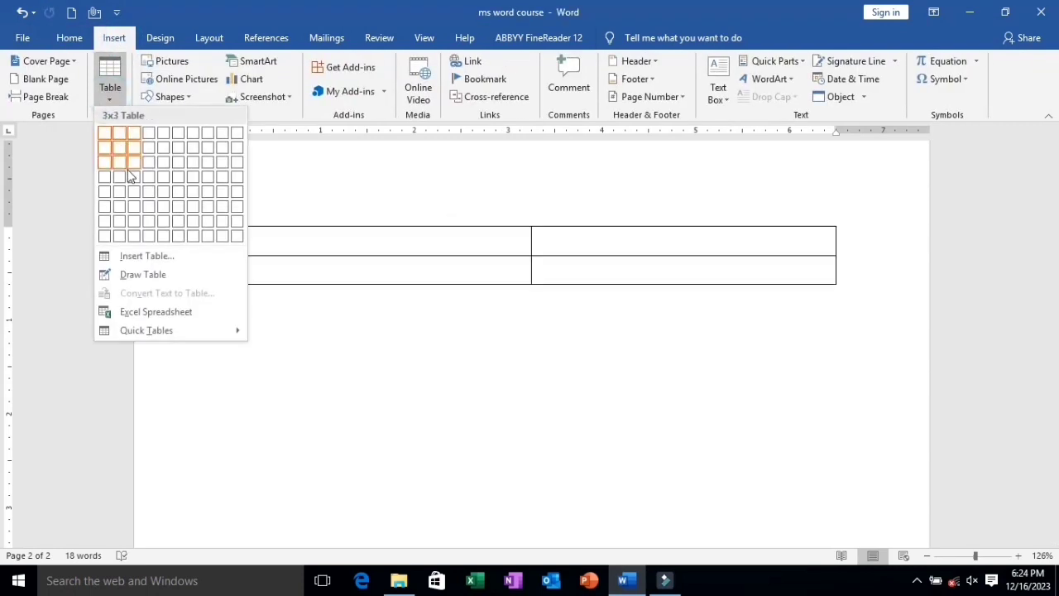
click(130, 177)
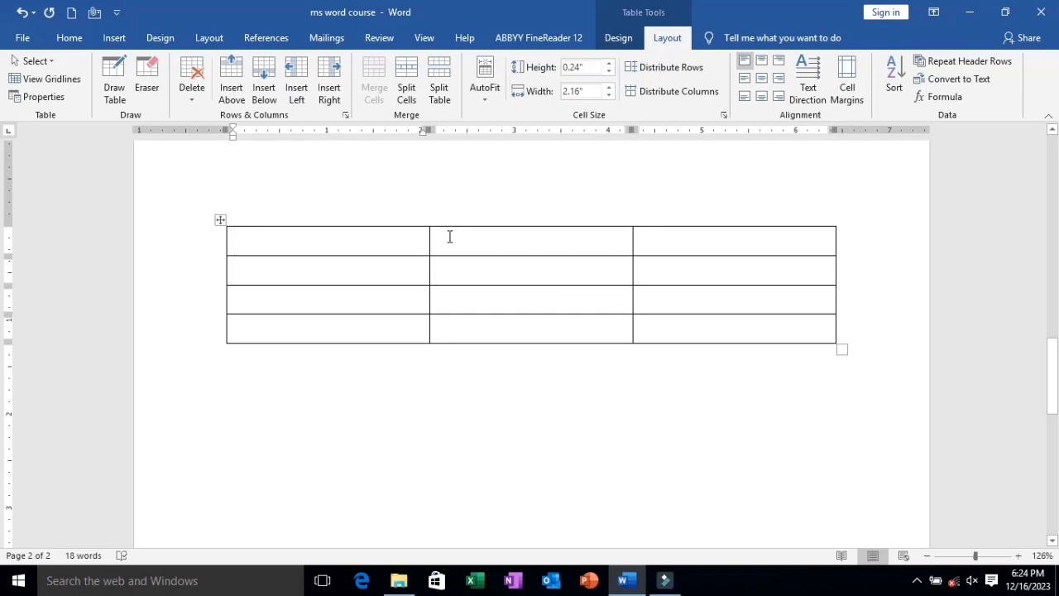
click(372, 236)
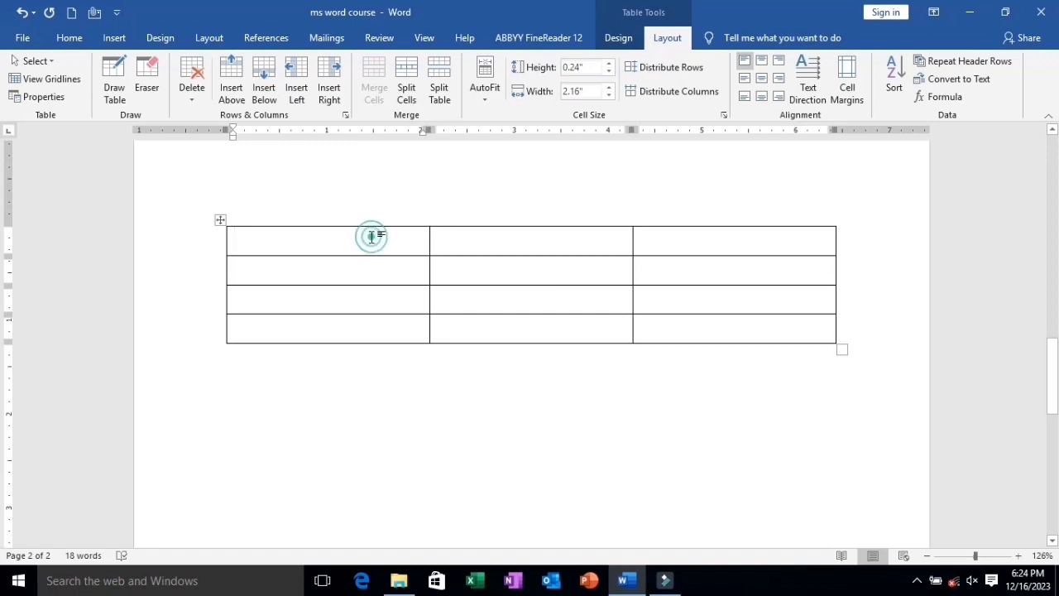
click(468, 237)
click(649, 235)
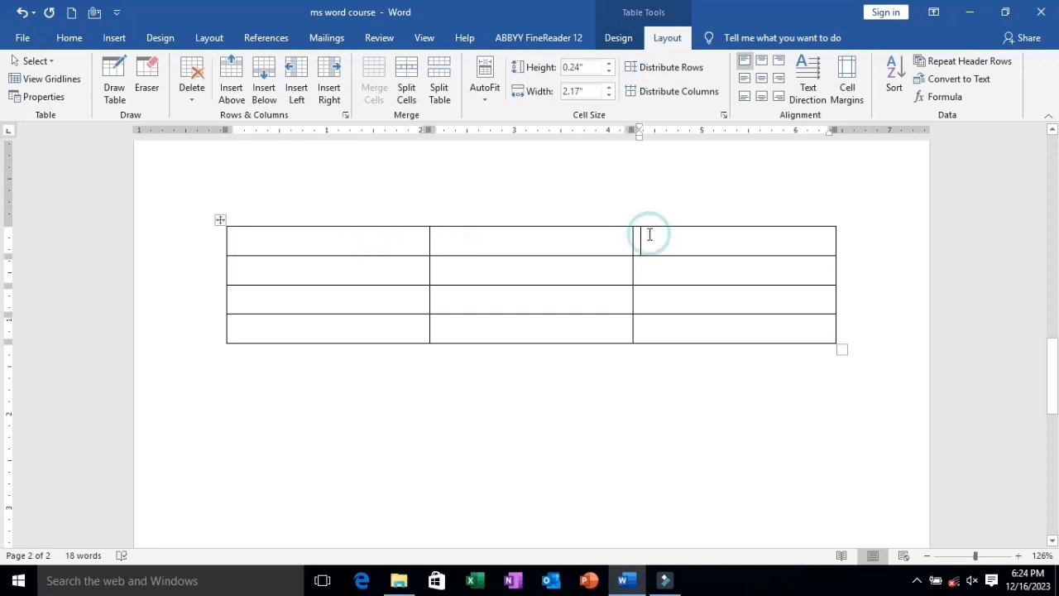
Insert a new column to the left of the table's middle column.
right_click(546, 240)
mouse_move(600, 386)
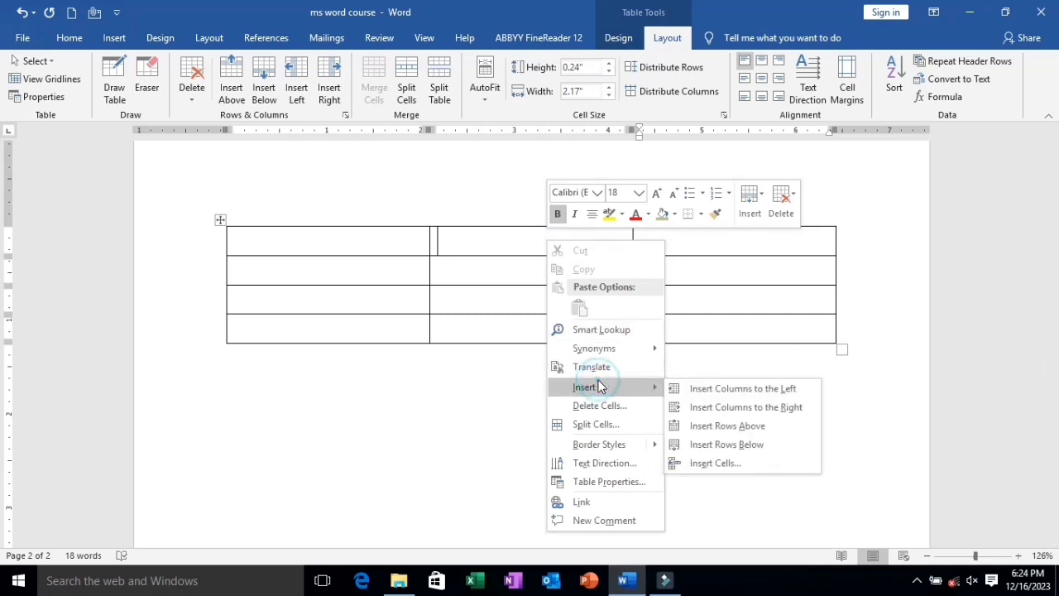
click(737, 395)
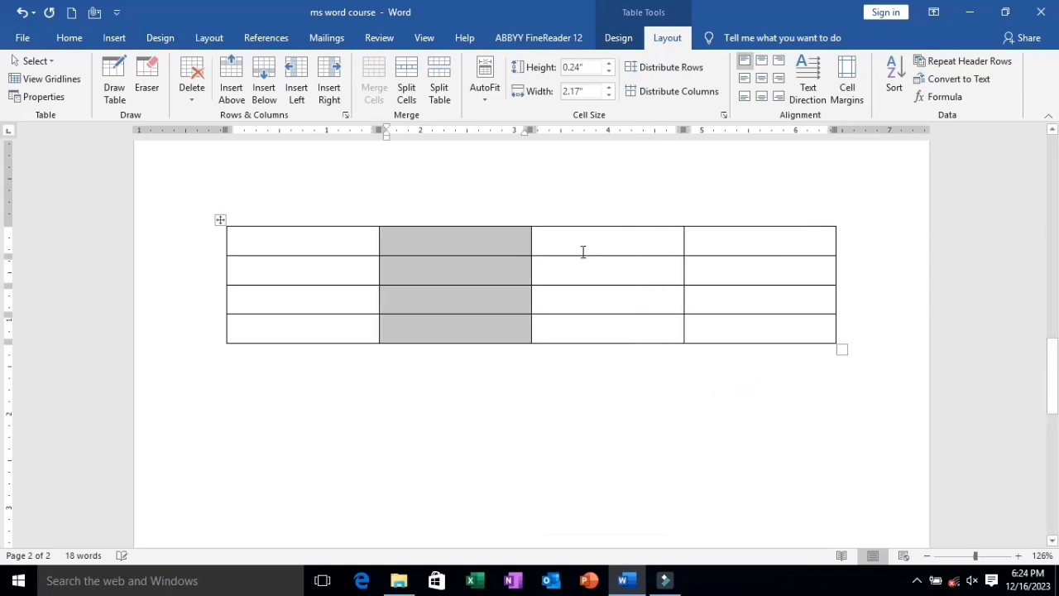
Insert a new column to the right of the table's third column.
click(570, 244)
right_click(570, 245)
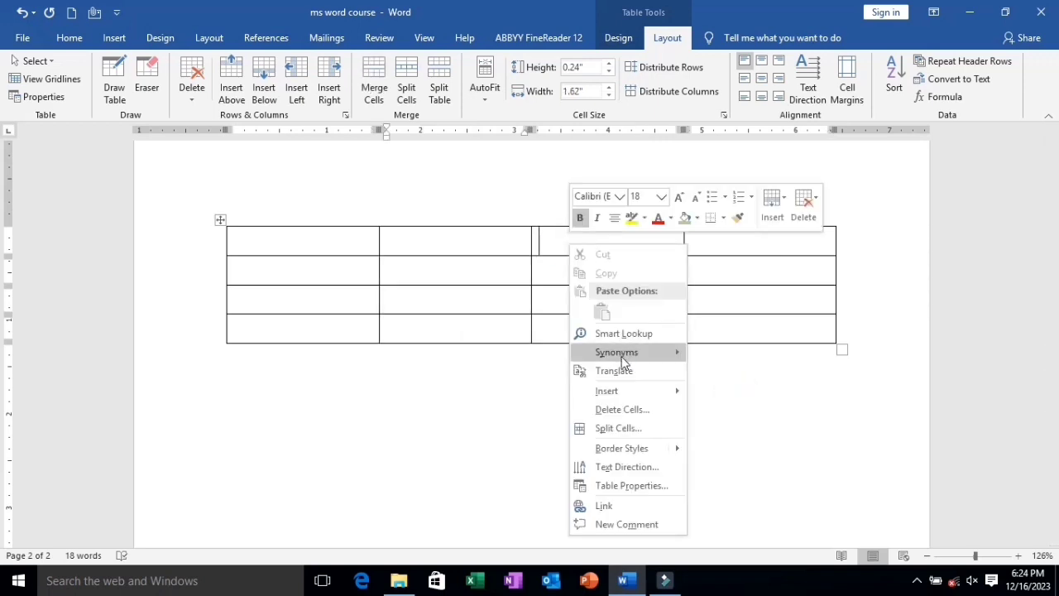
mouse_move(613, 398)
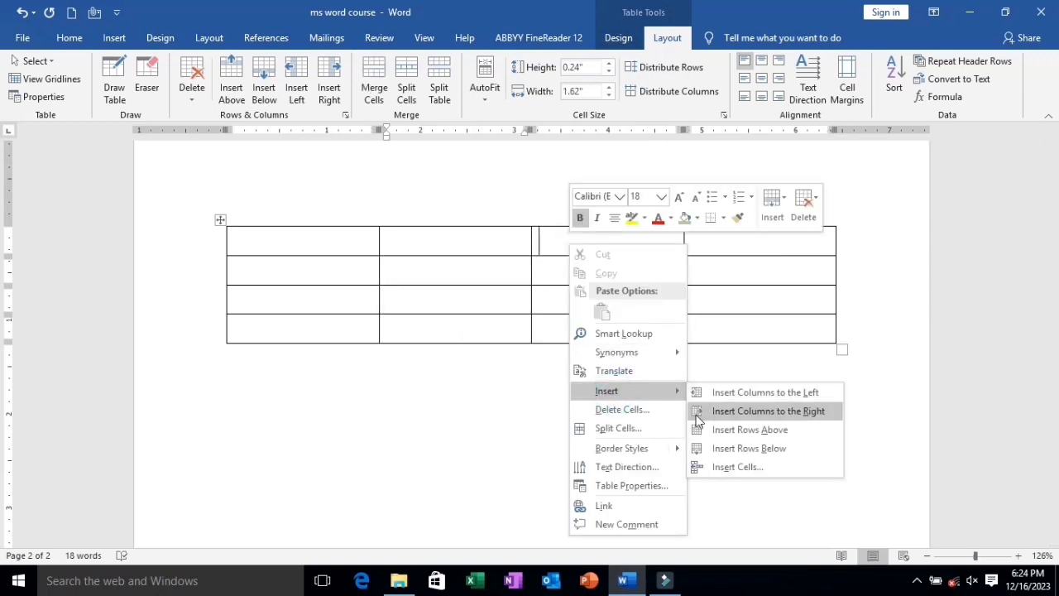
click(699, 415)
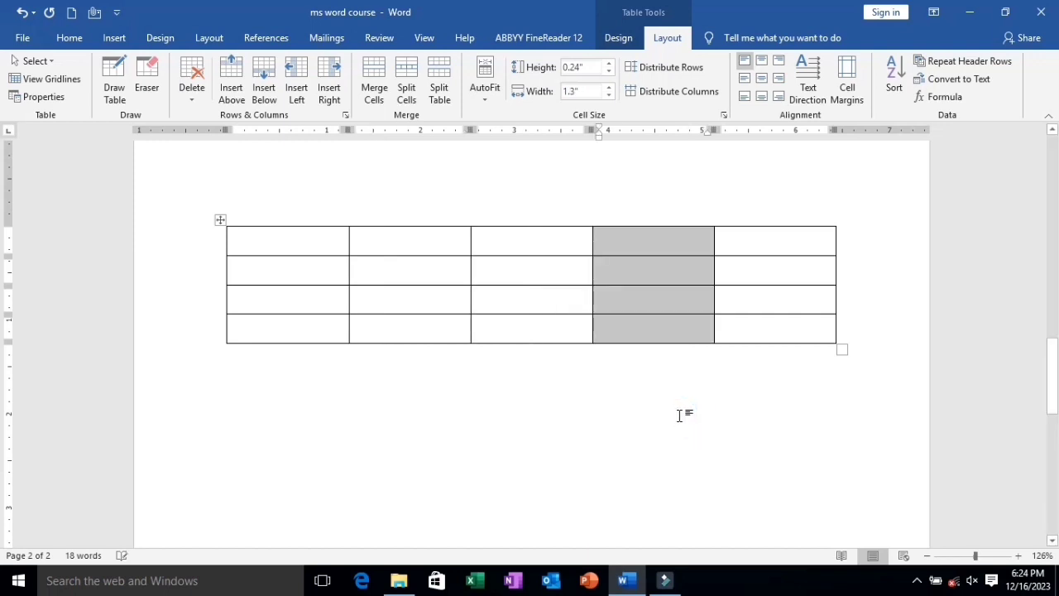
click(510, 265)
right_click(509, 266)
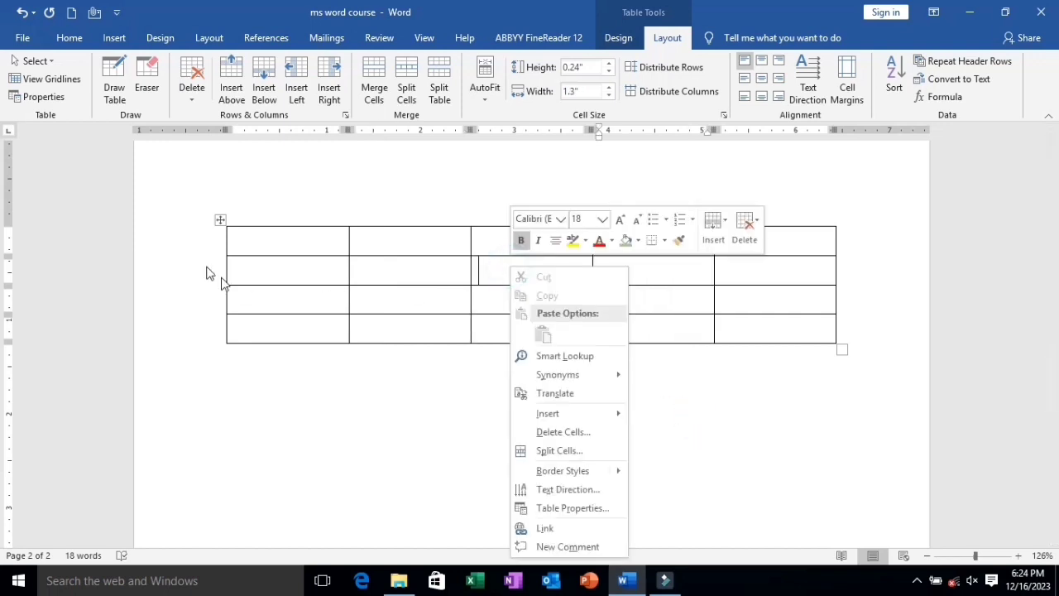
click(237, 232)
click(250, 267)
click(248, 301)
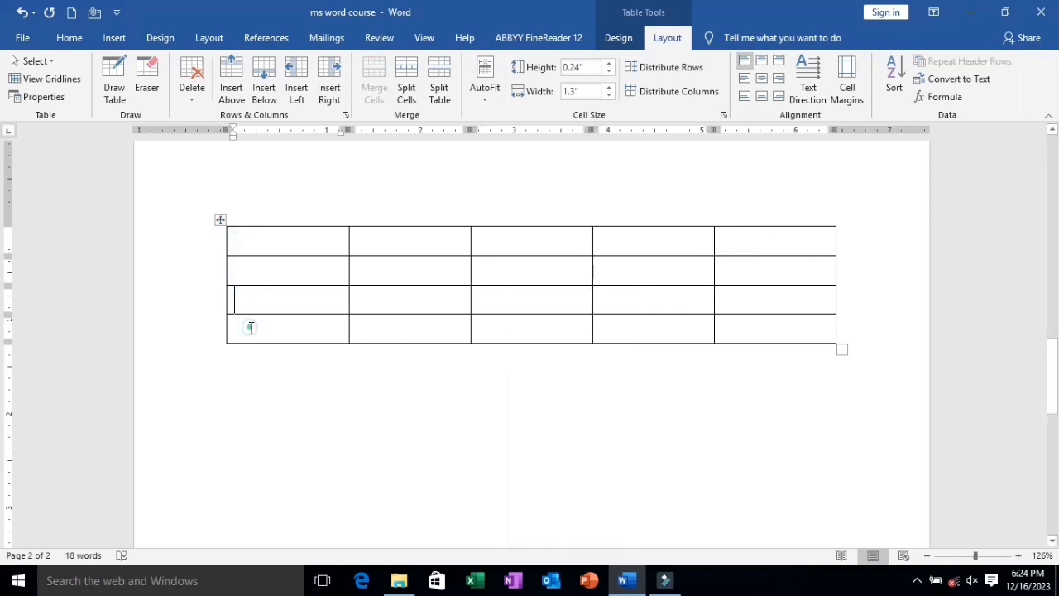
click(249, 328)
Number the four rows in the first column with 1, 2, 3 and 4 from top to bottom.
click(278, 241)
text(1)
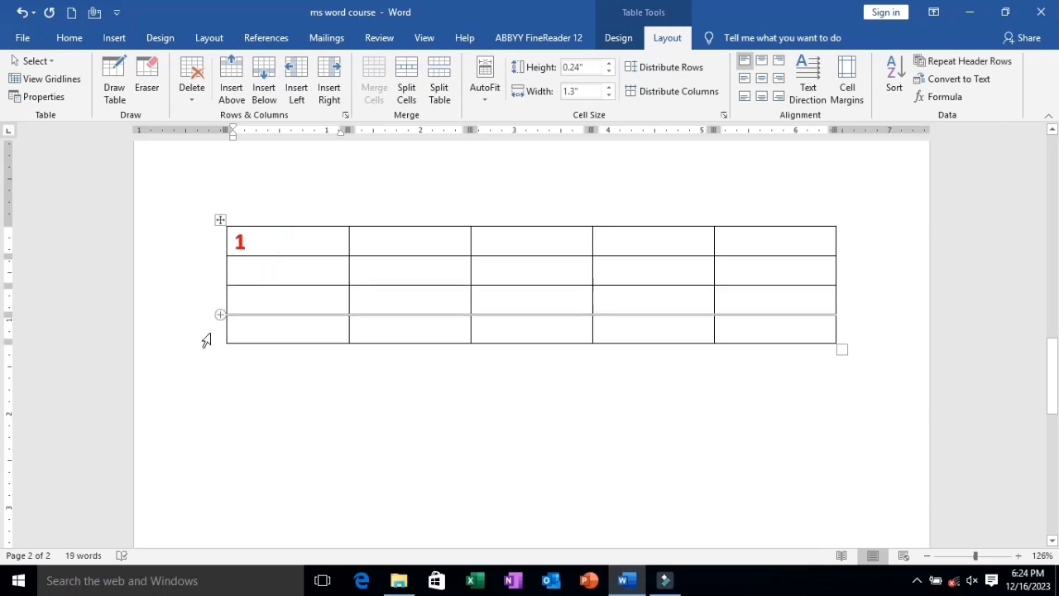
click(246, 273)
text(2)
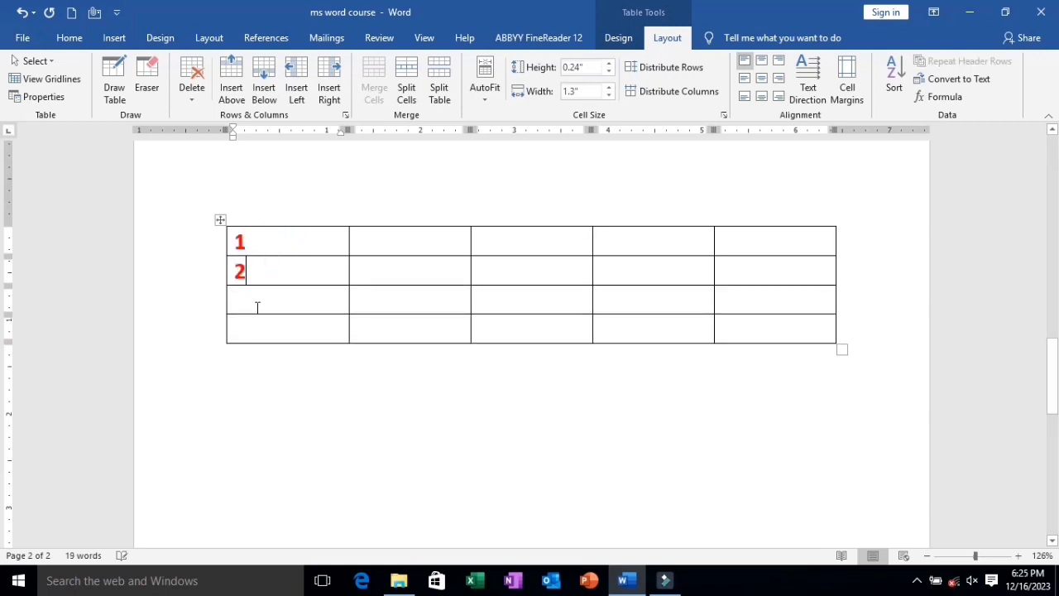
click(258, 309)
text(3)
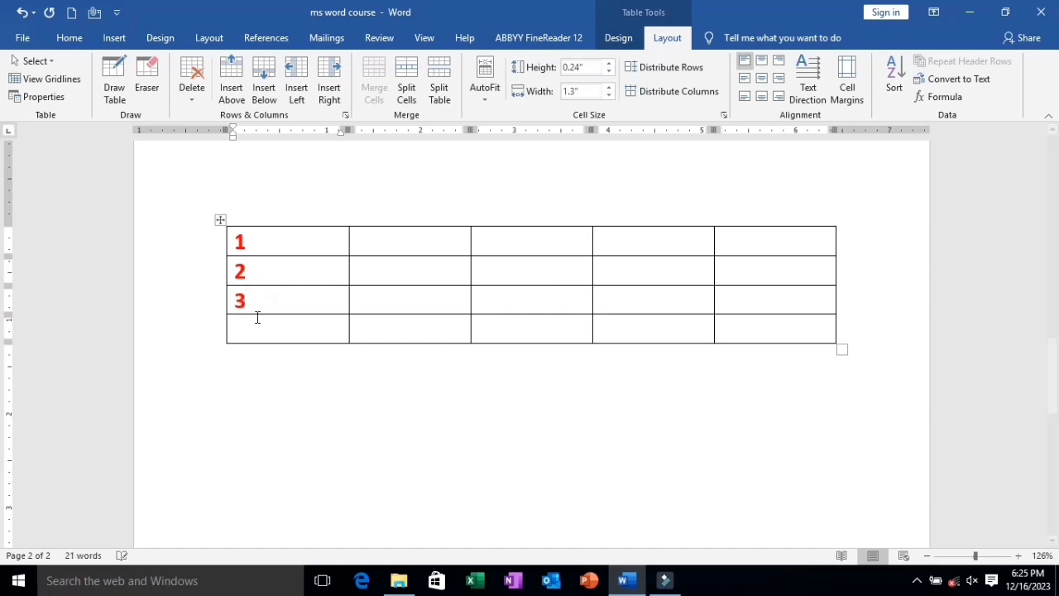
click(256, 326)
text(4)
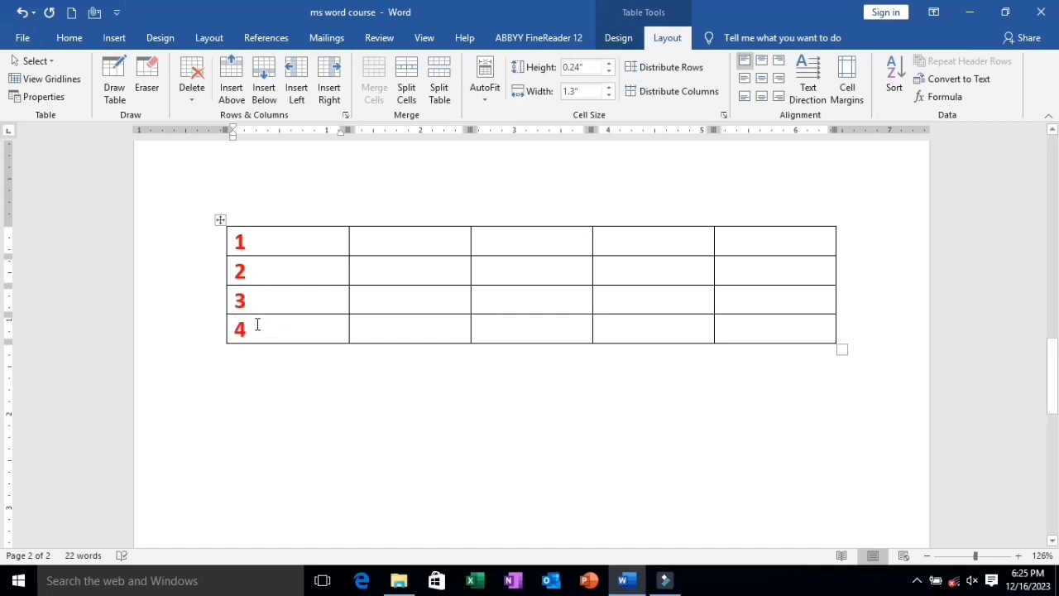
Insert a new row below the row numbered 4.
right_click(257, 324)
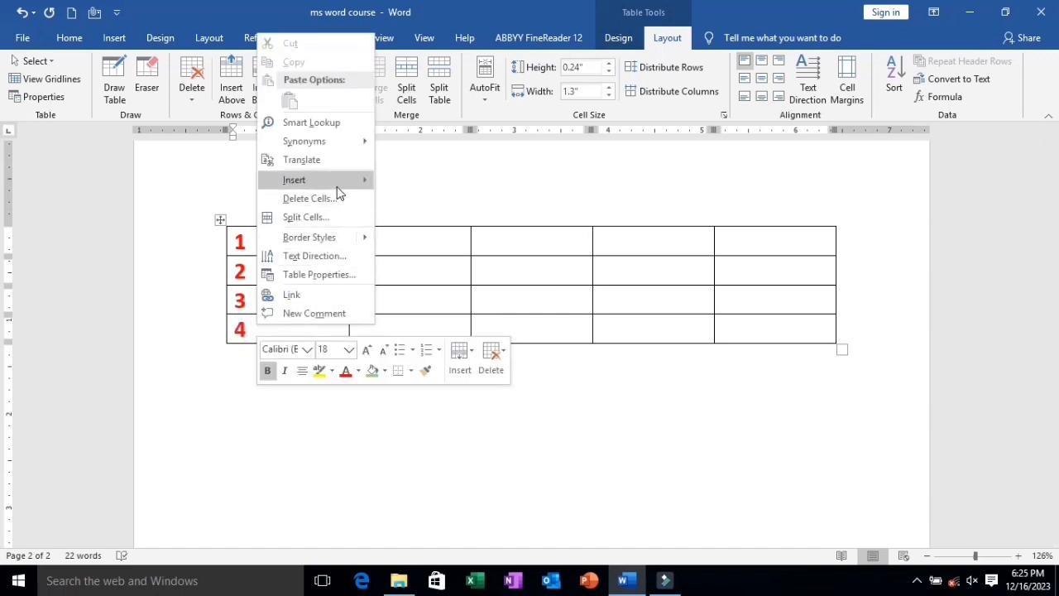
click(339, 181)
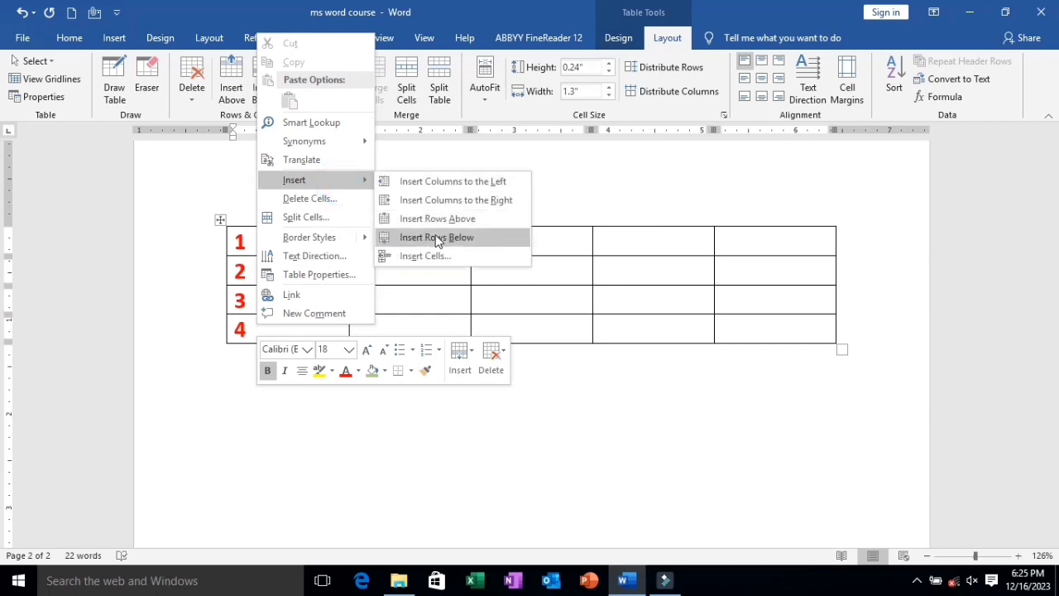
click(437, 238)
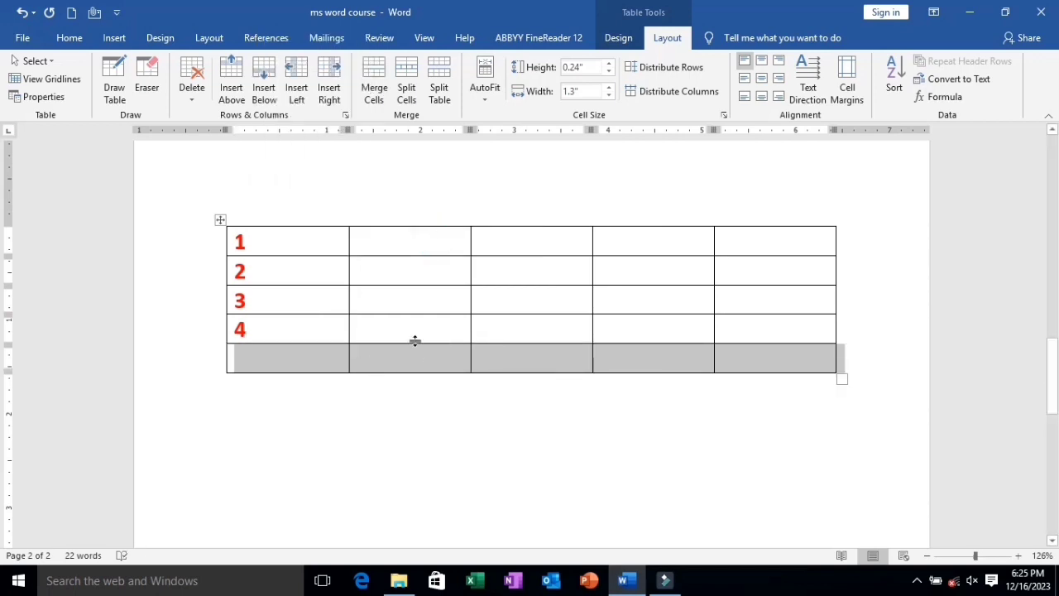
Insert a new row above the row numbered 4.
click(281, 336)
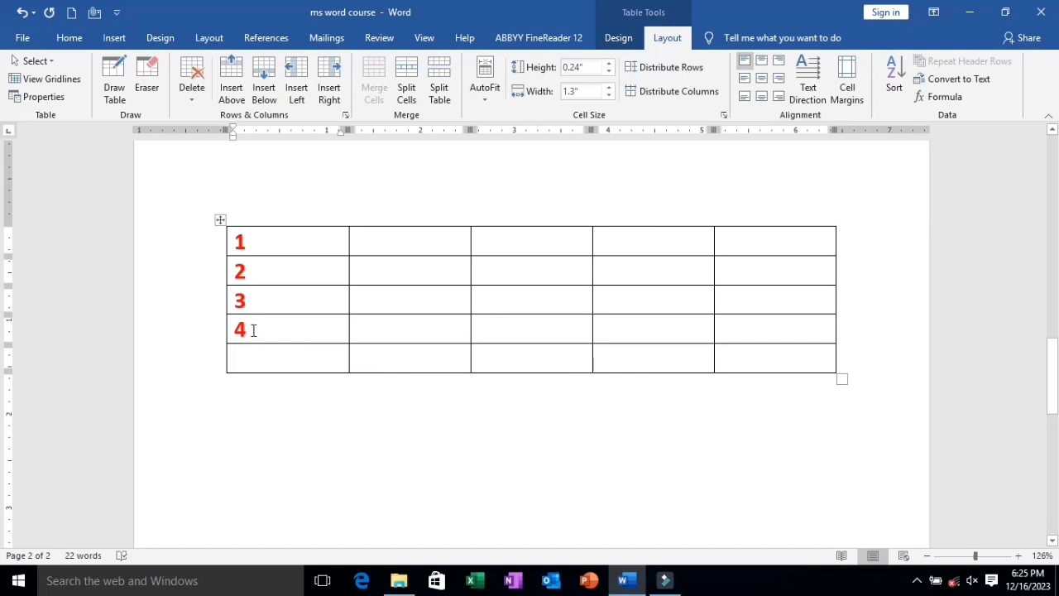
right_click(251, 329)
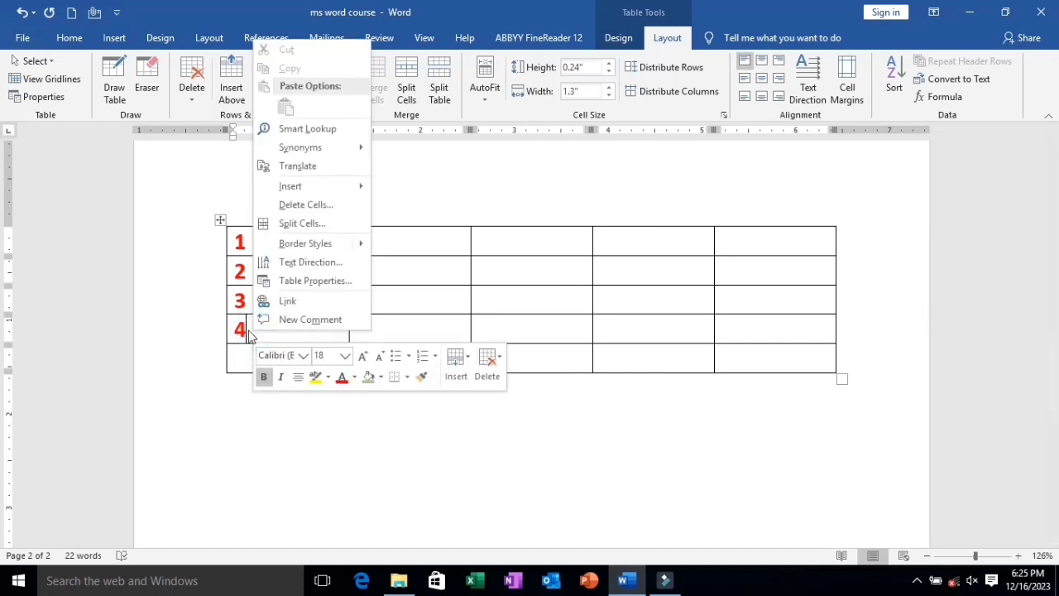
click(246, 328)
right_click(246, 328)
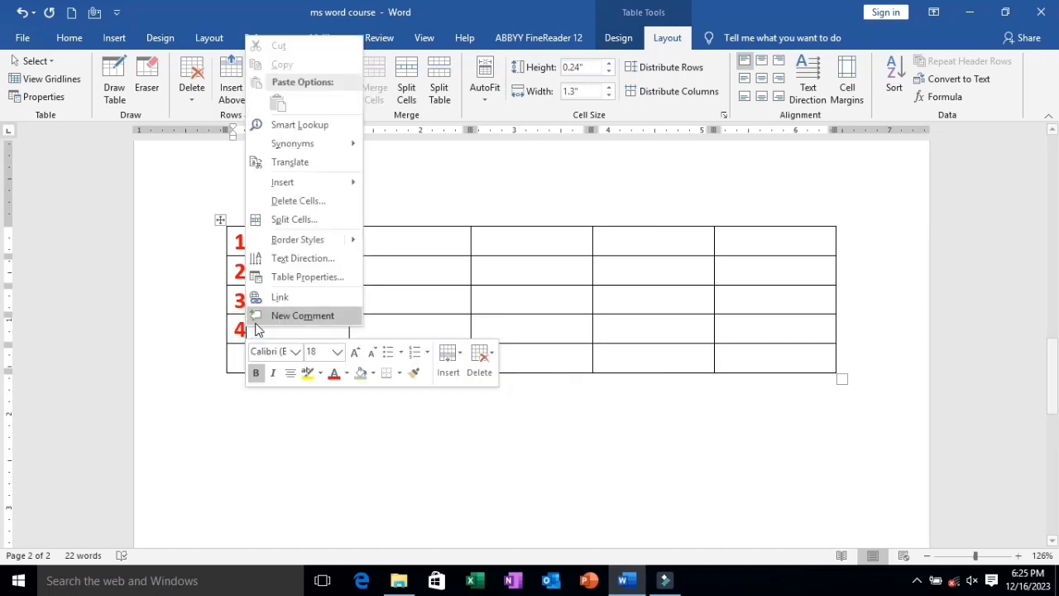
mouse_move(282, 183)
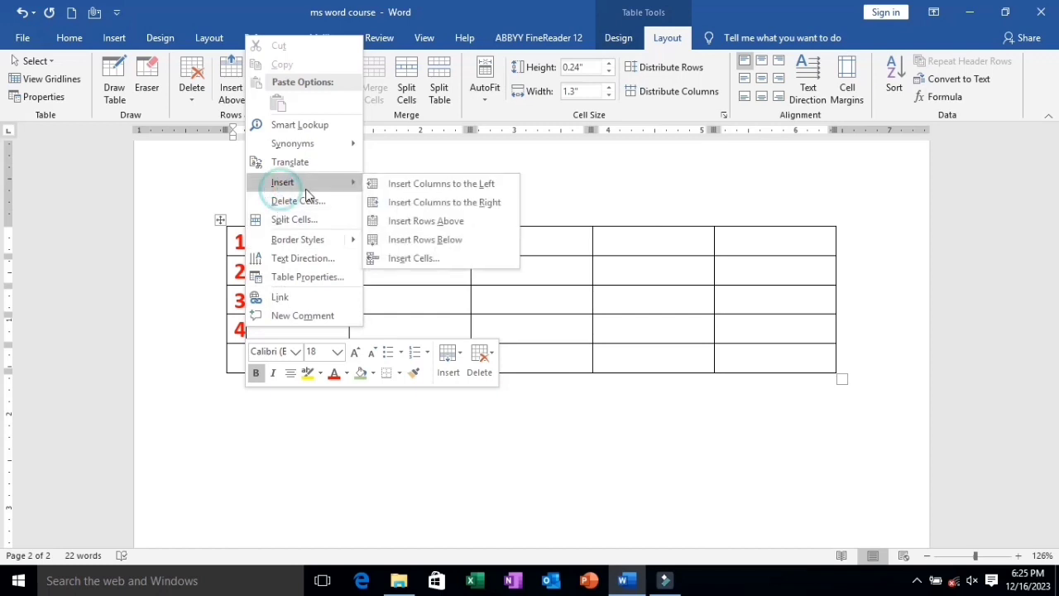
click(399, 221)
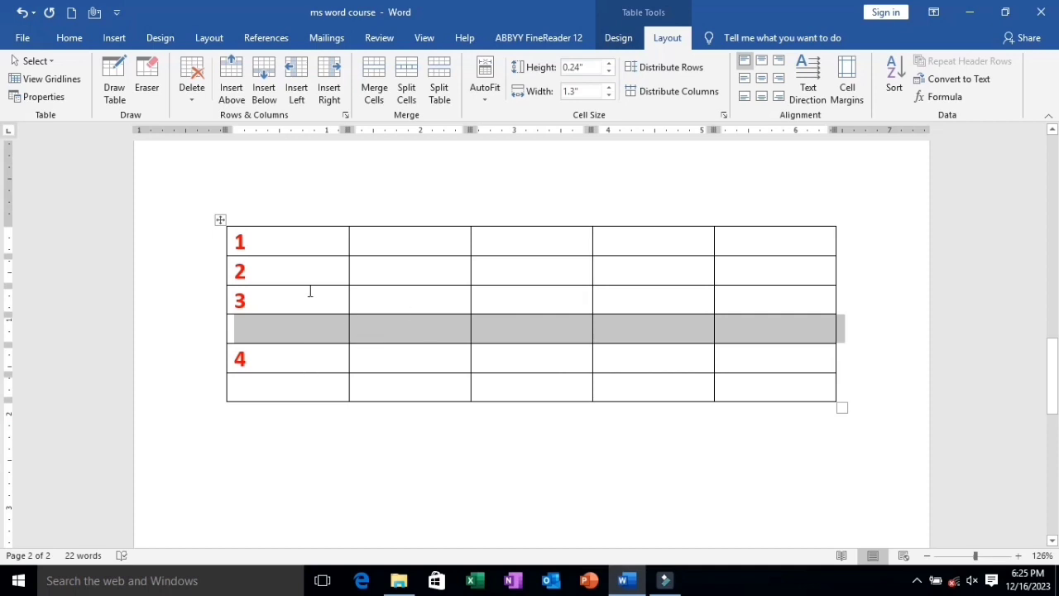
Delete the table's entire fifth column through the Delete Cells options.
click(408, 272)
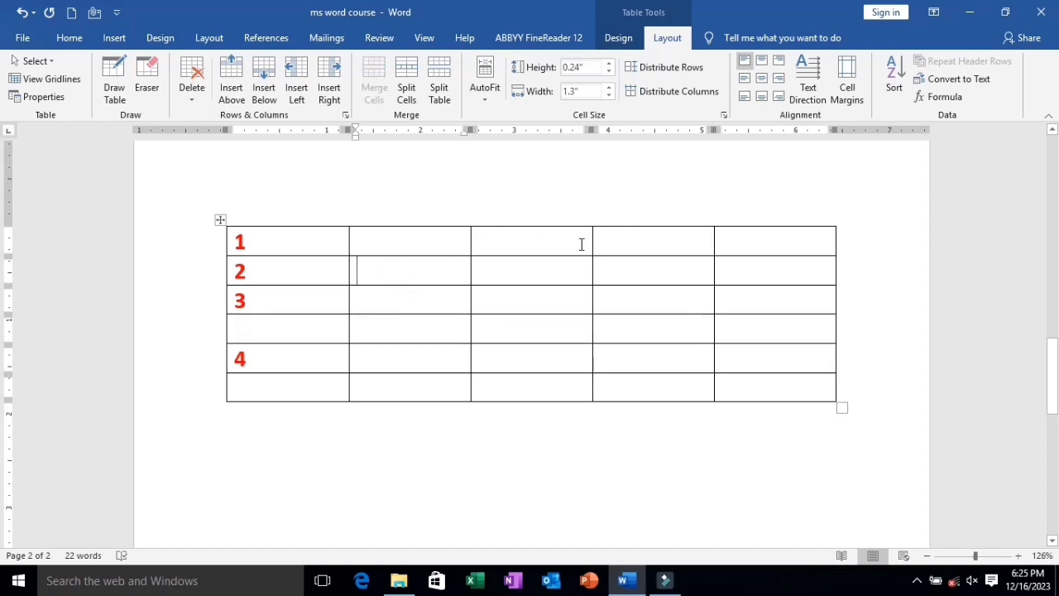
click(656, 237)
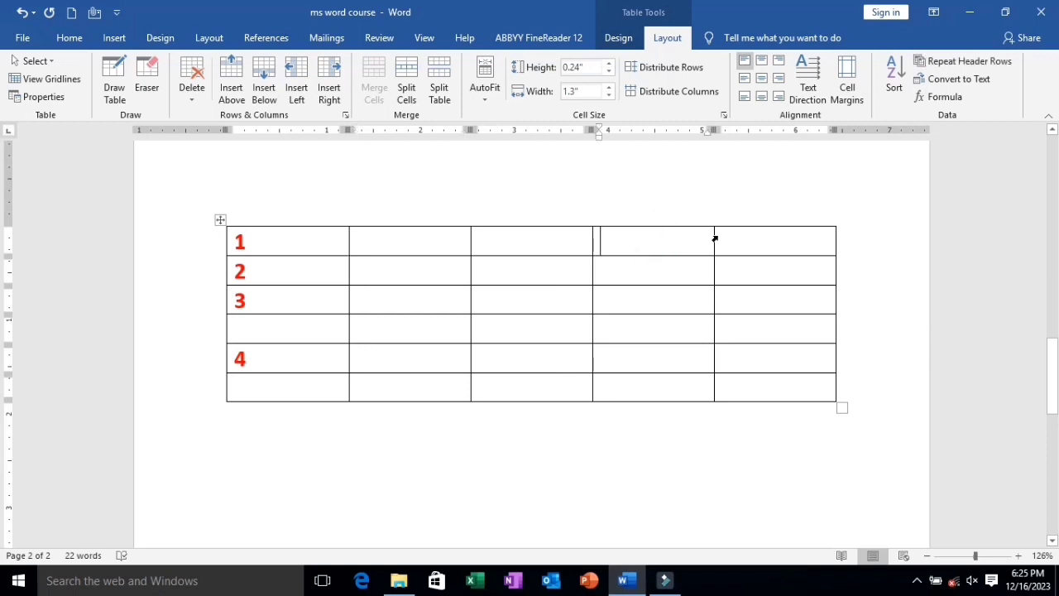
click(726, 237)
click(646, 237)
click(718, 245)
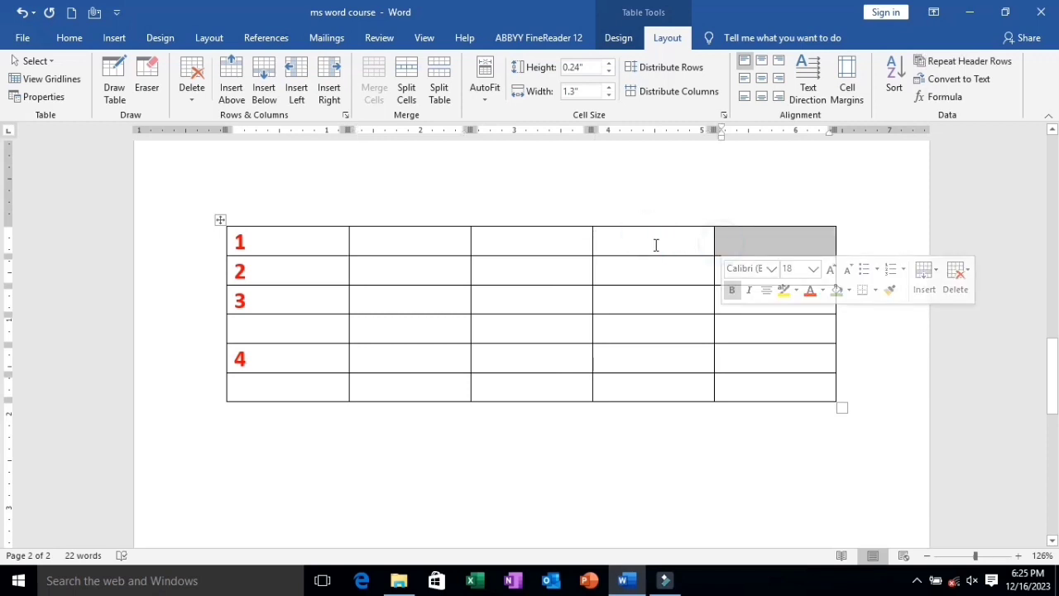
click(725, 239)
right_click(725, 238)
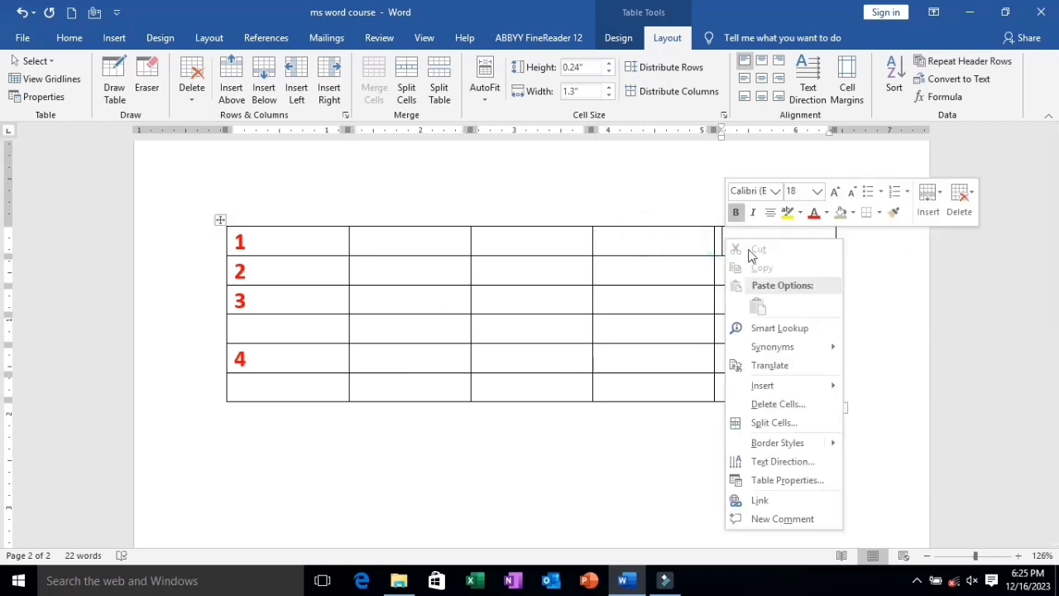
click(775, 404)
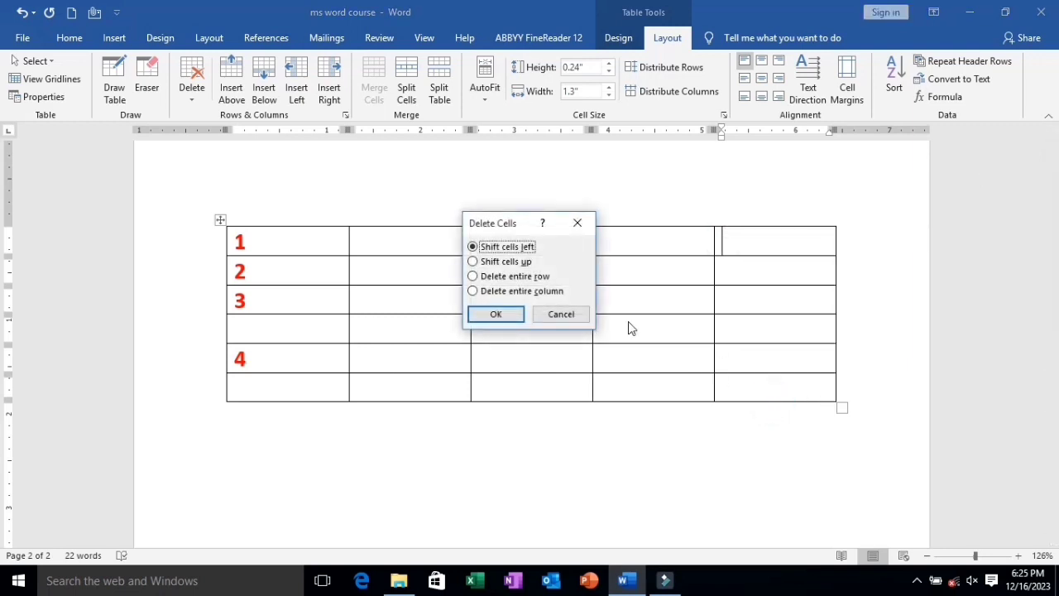
click(510, 293)
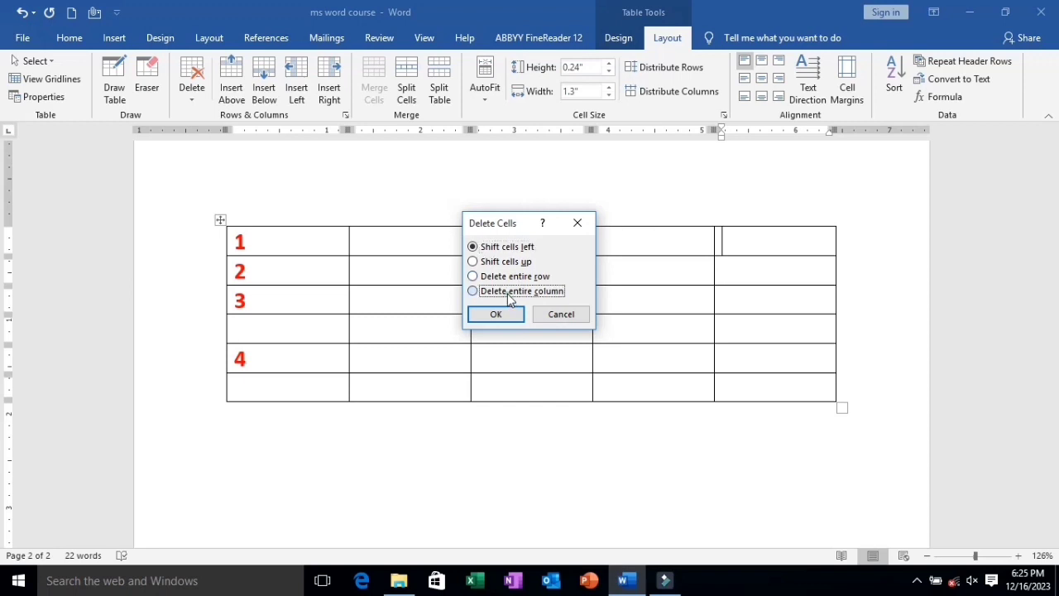
click(502, 314)
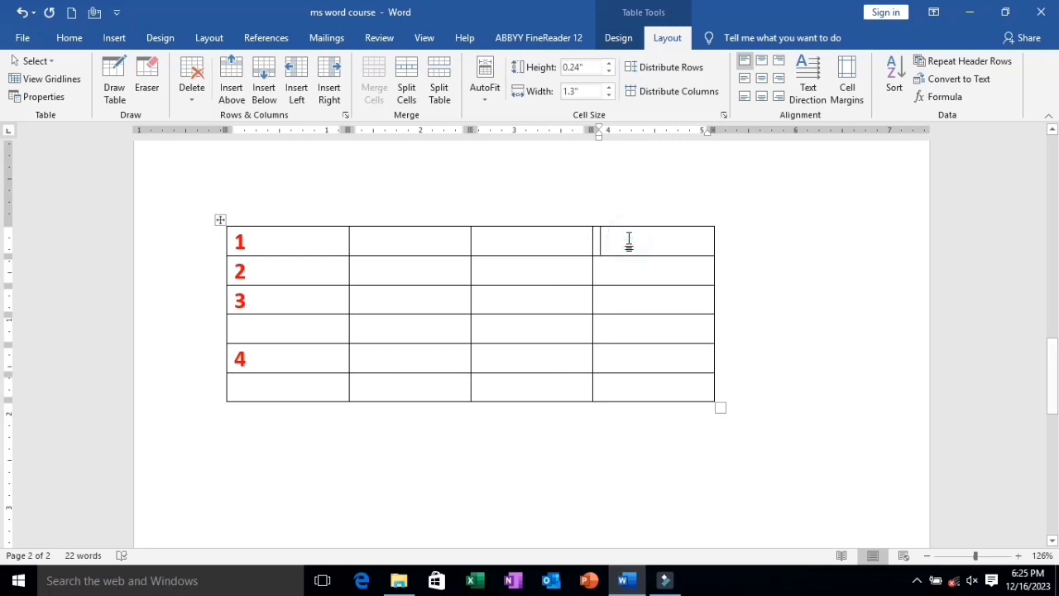
Delete the table's entire fourth column, leaving the first three columns in place.
key(Down)
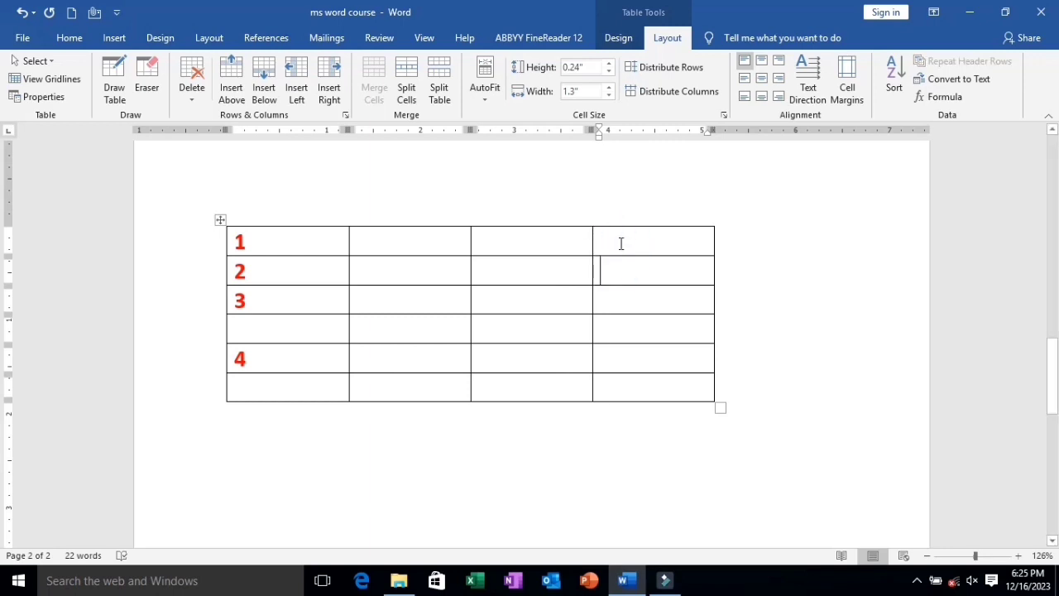
click(621, 243)
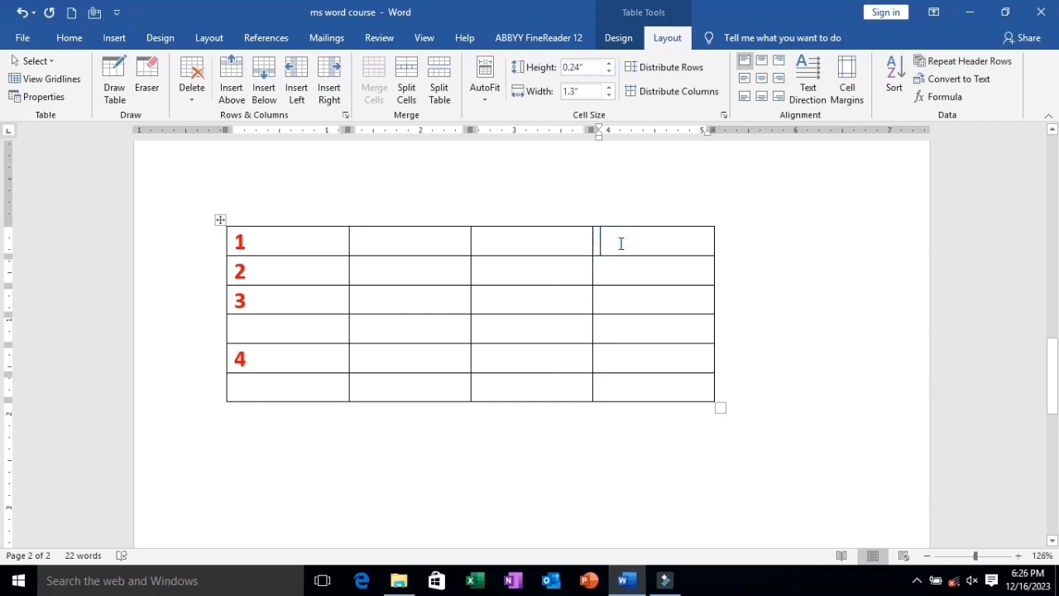
right_click(620, 242)
click(653, 405)
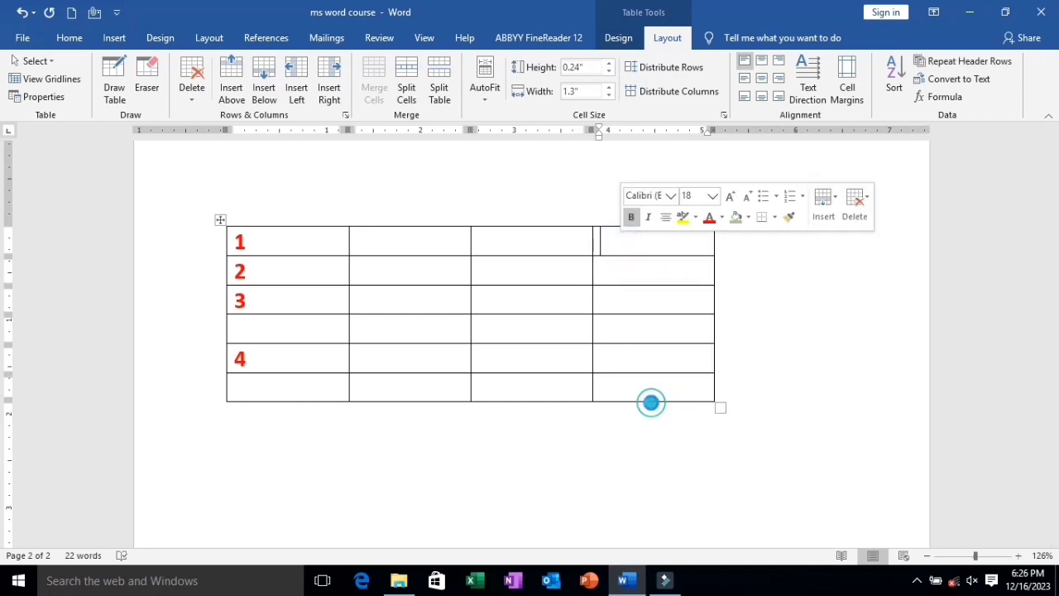
click(507, 296)
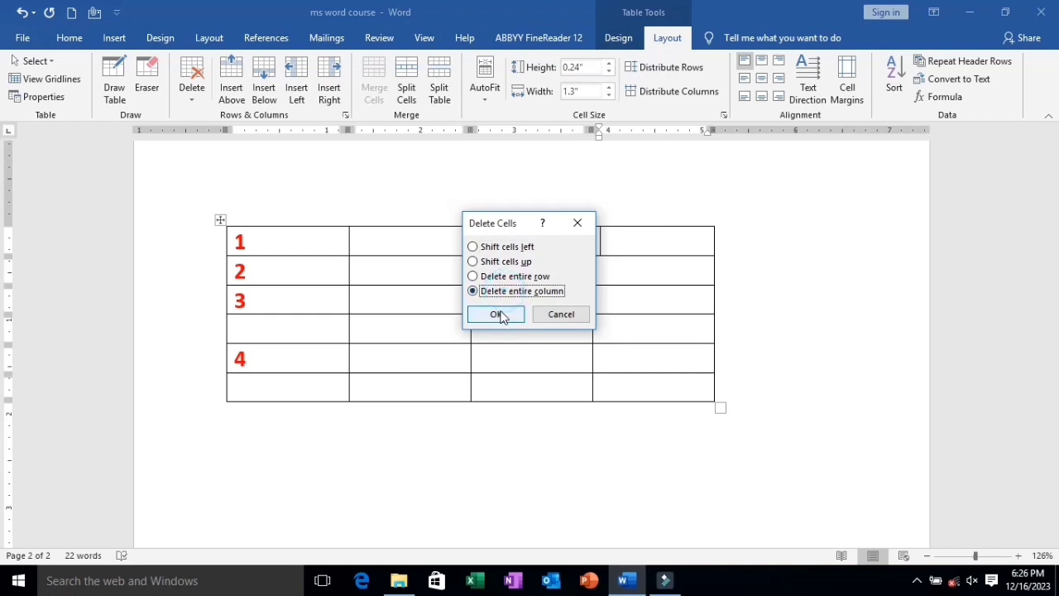
click(494, 315)
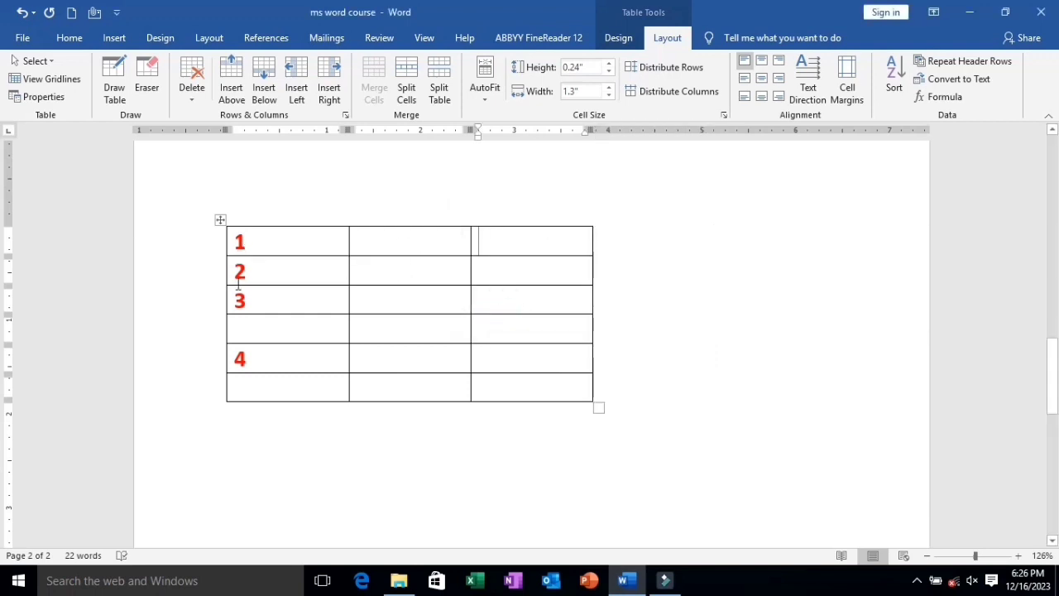
Delete the entire blank row between the rows numbered 3 and 4.
click(232, 329)
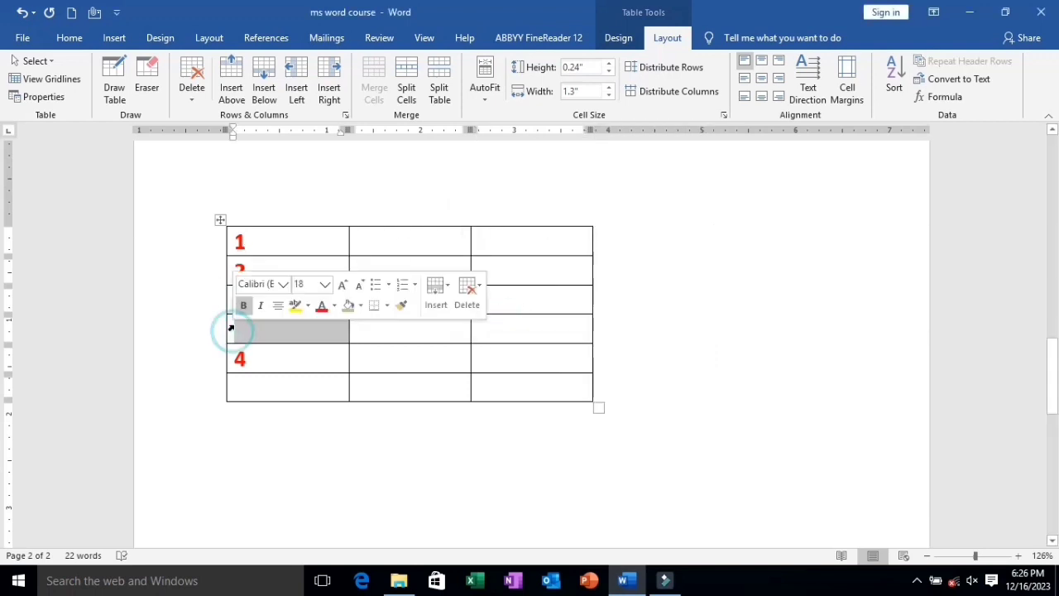
click(386, 338)
click(362, 329)
right_click(361, 329)
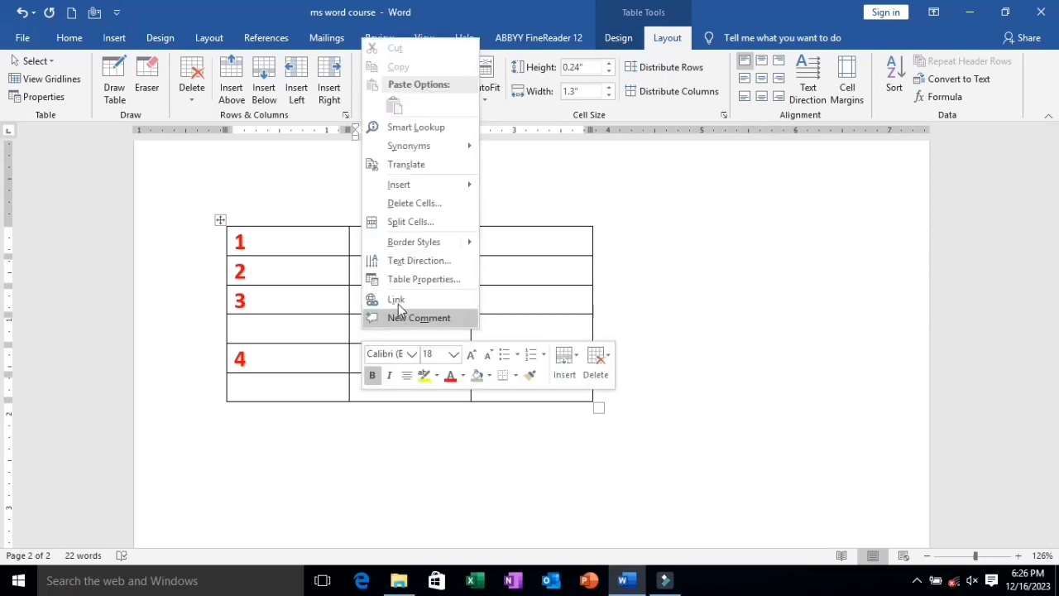
click(403, 201)
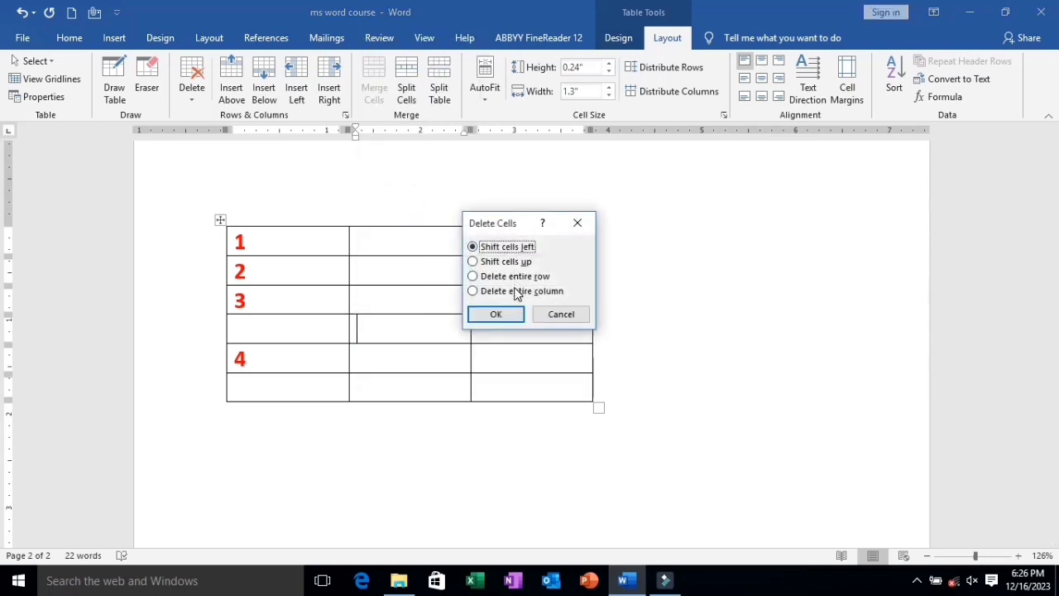
click(514, 276)
click(491, 315)
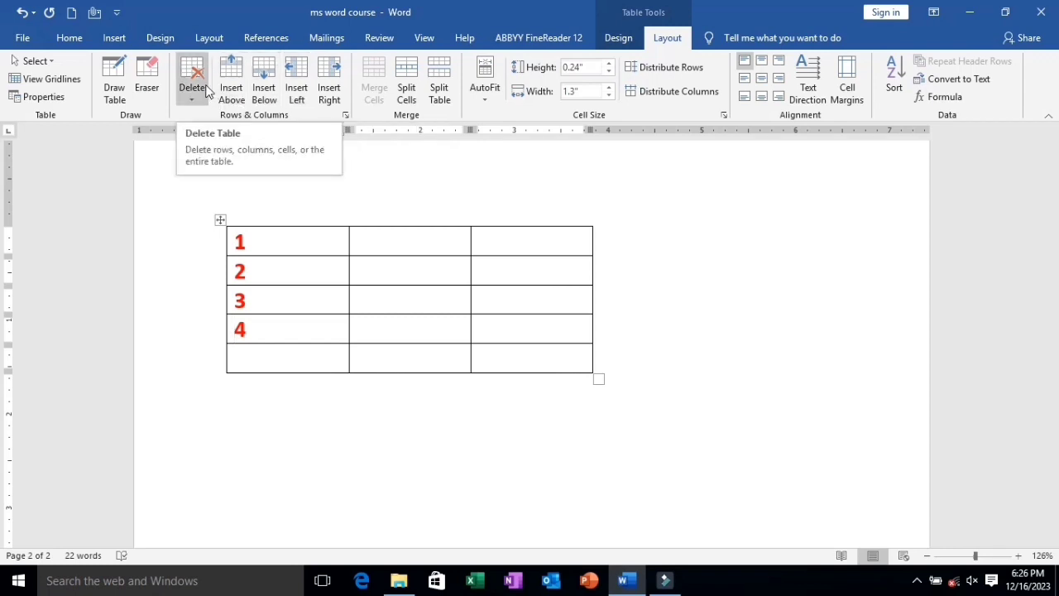
Erase the whole numbered table with the Eraser and insert a new table with three columns and five rows.
click(150, 90)
mouse_move(208, 223)
mouse_down()
mouse_move(315, 350)
mouse_move(624, 386)
mouse_up()
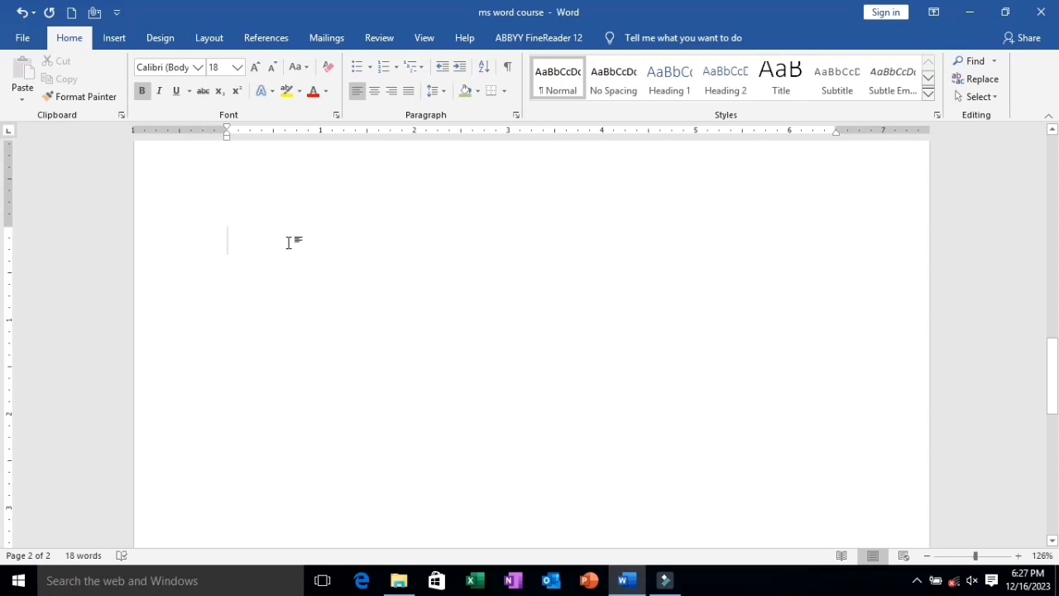
click(110, 39)
click(110, 93)
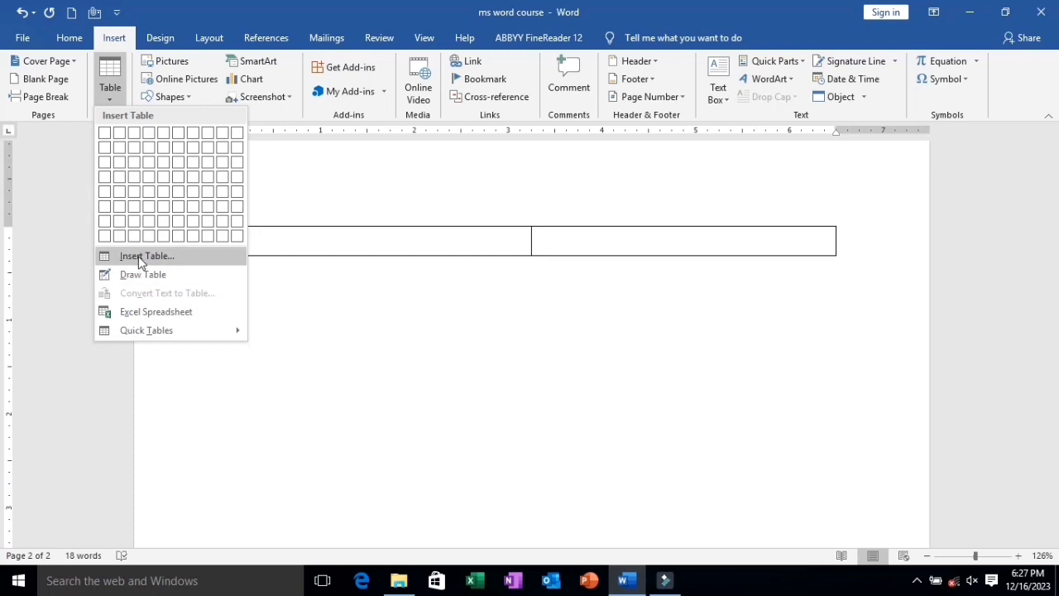
click(138, 192)
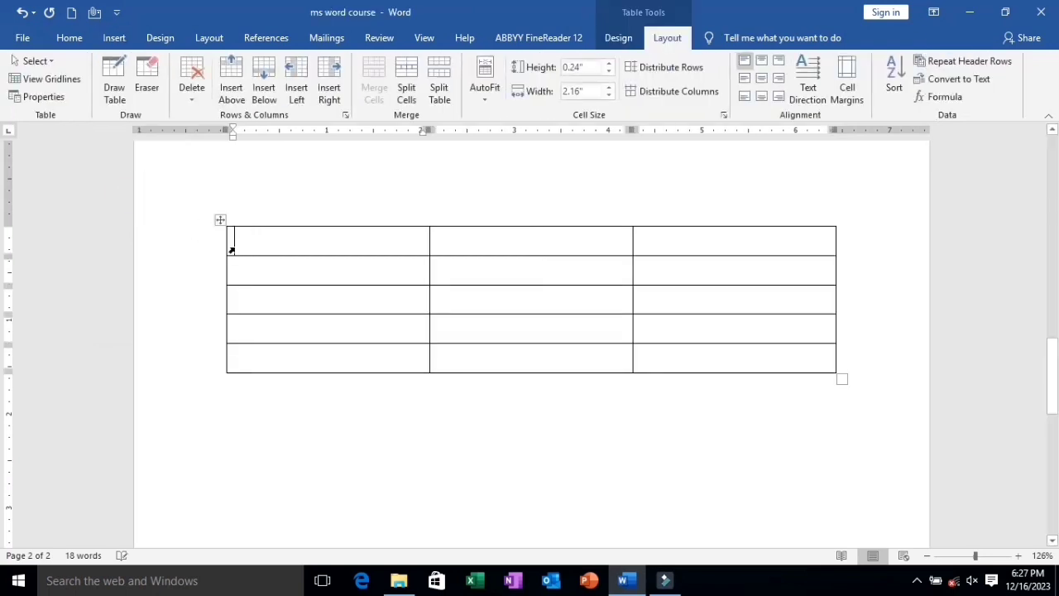
Apply the green grid table style with a solid header row and solid first column to the whole new table.
click(220, 219)
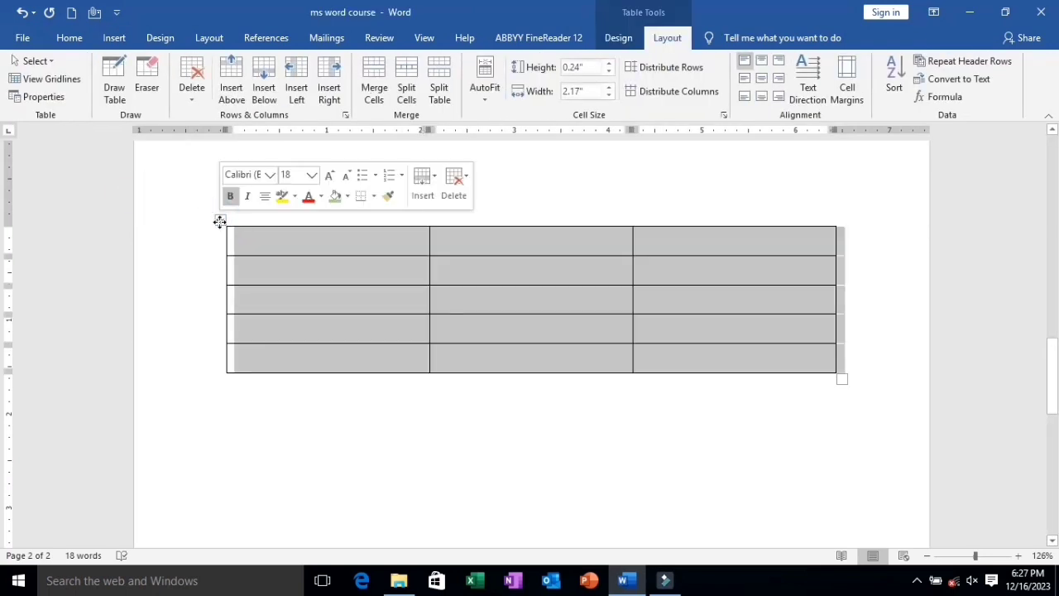
click(614, 40)
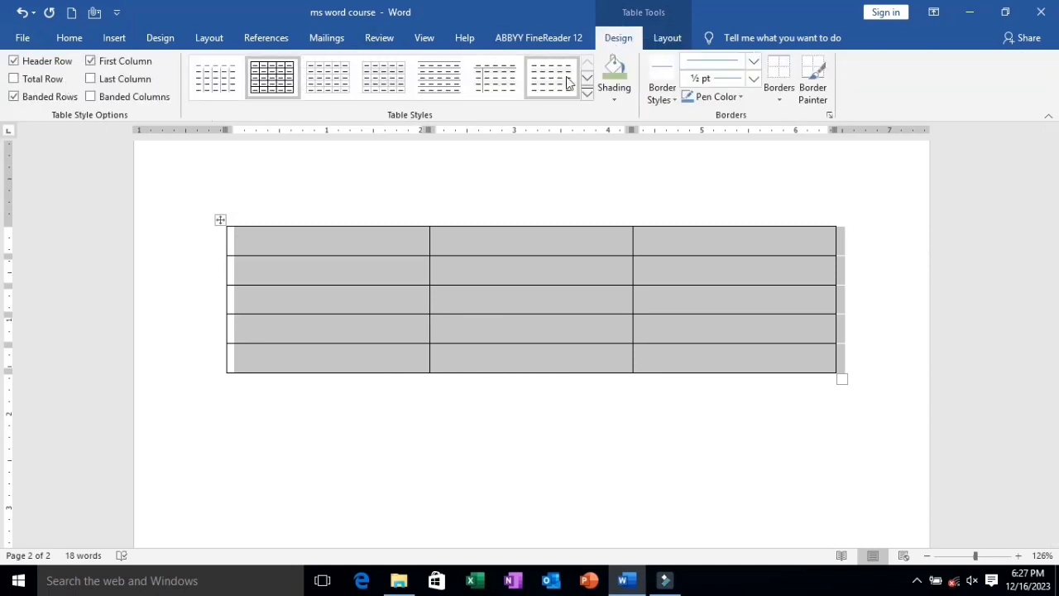
click(588, 95)
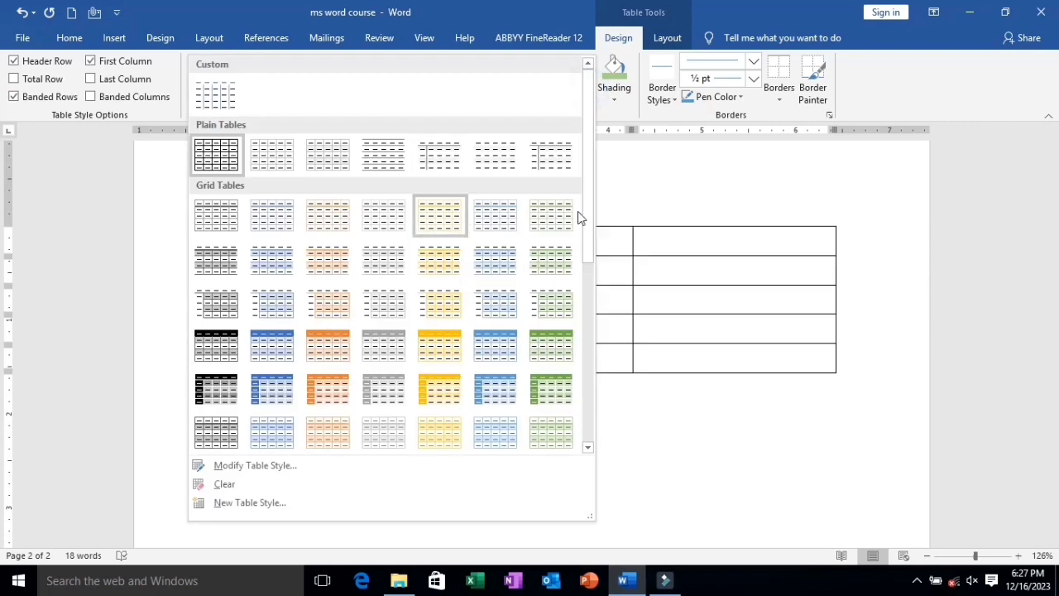
click(546, 390)
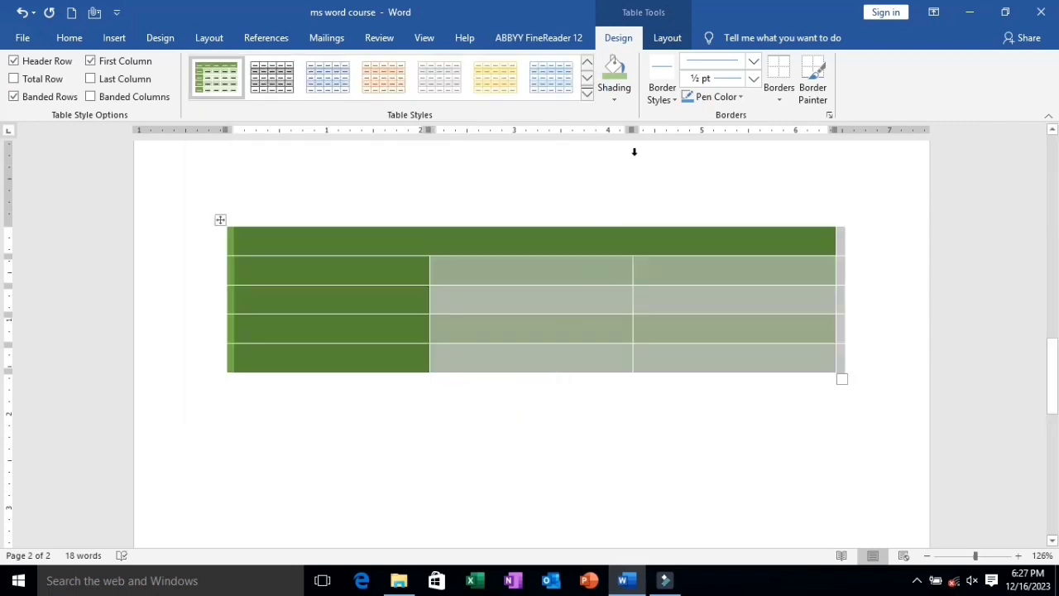
Choose the gray double-line ½ pt theme border style and apply it to all borders of the green table.
click(665, 99)
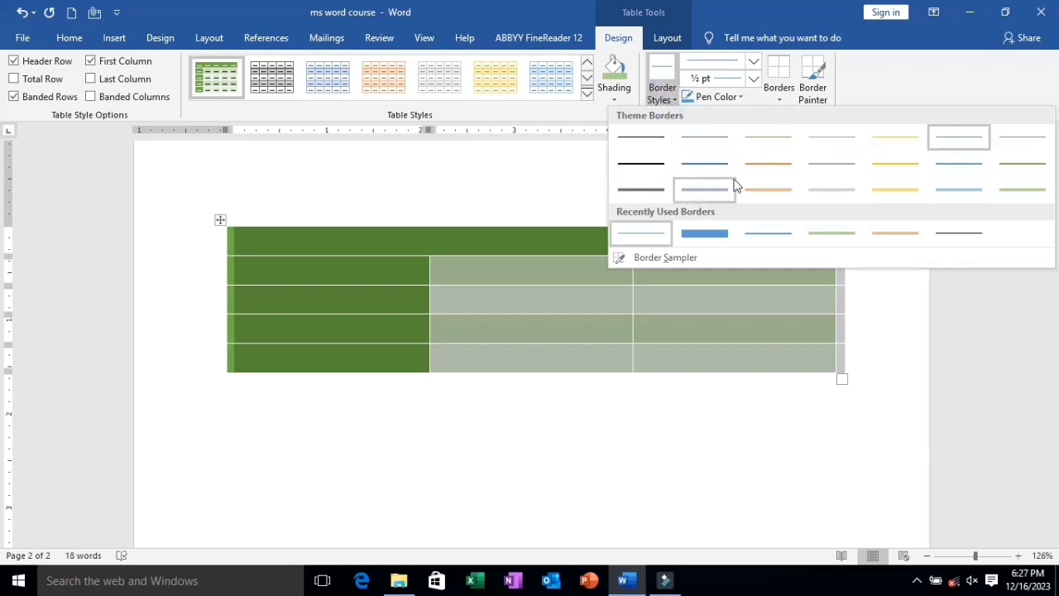
click(819, 190)
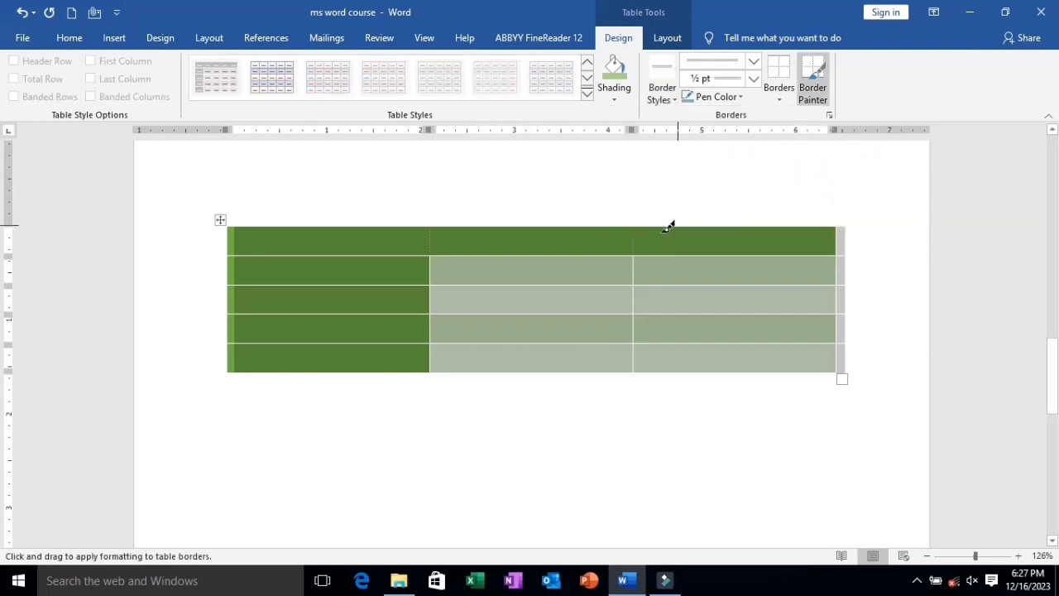
click(788, 98)
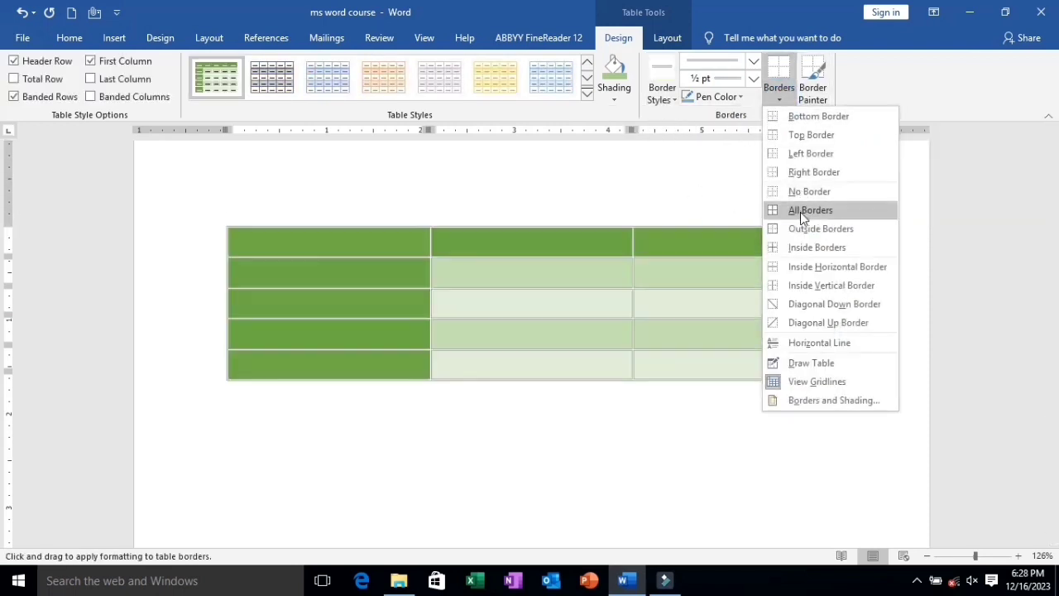
click(800, 212)
click(535, 495)
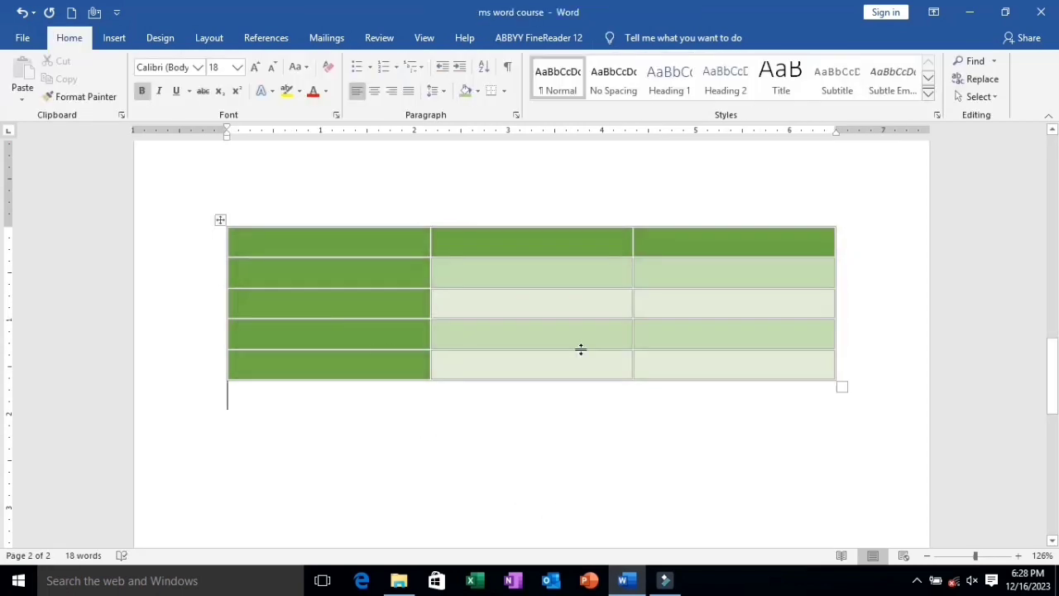
click(220, 219)
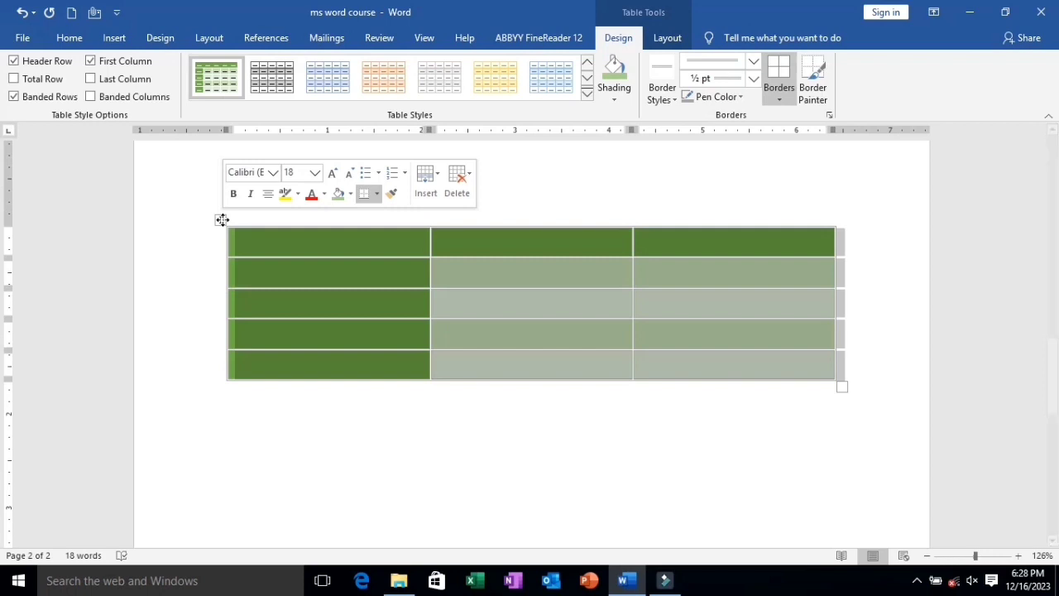
scroll(280, 275, up, 5)
scroll(281, 275, up, 4)
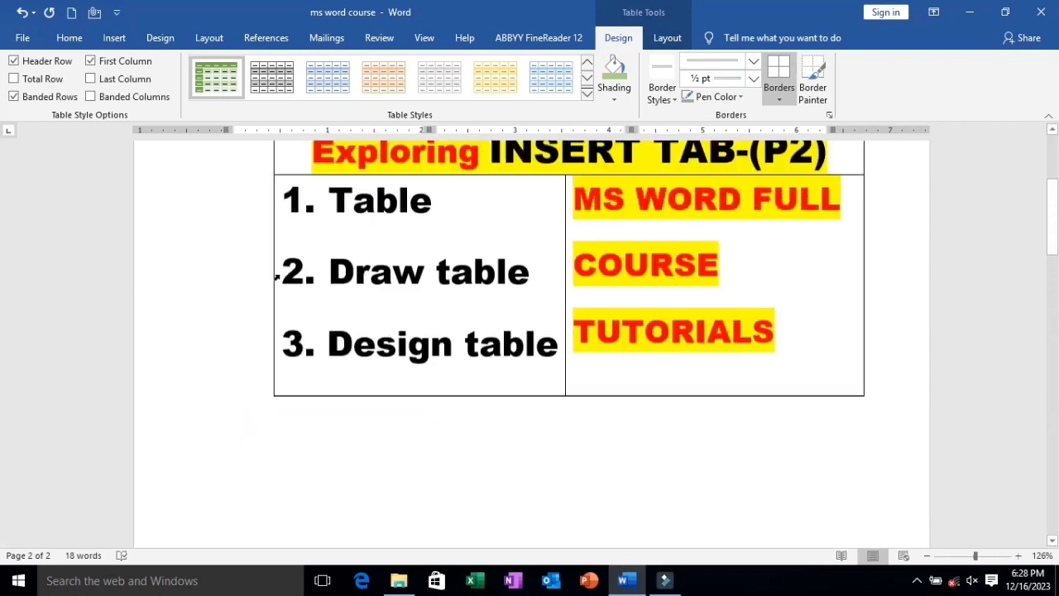